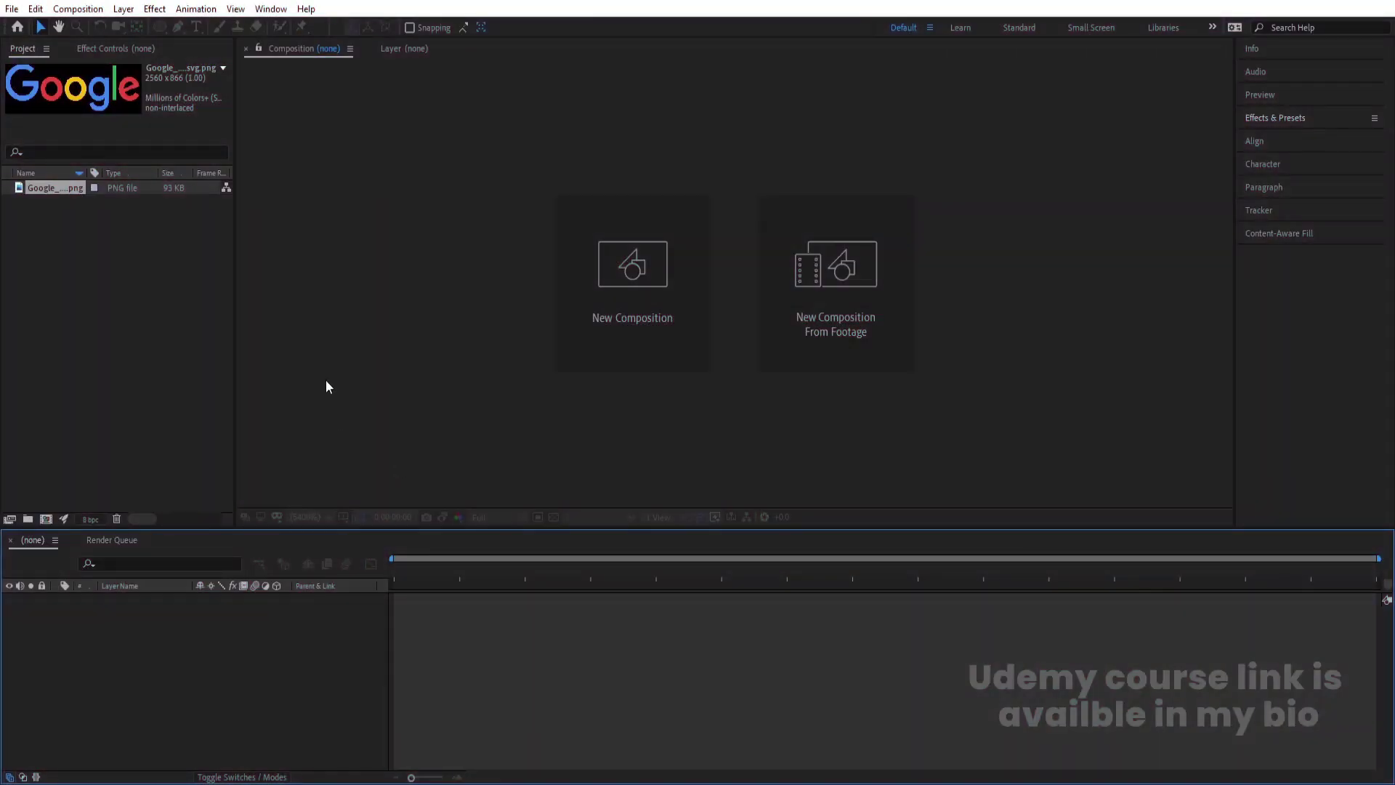
Step: Create a 1920 x 1080, 30 fps, 20-second composition named Main Animation and show its title/action safe guides
click(590, 301)
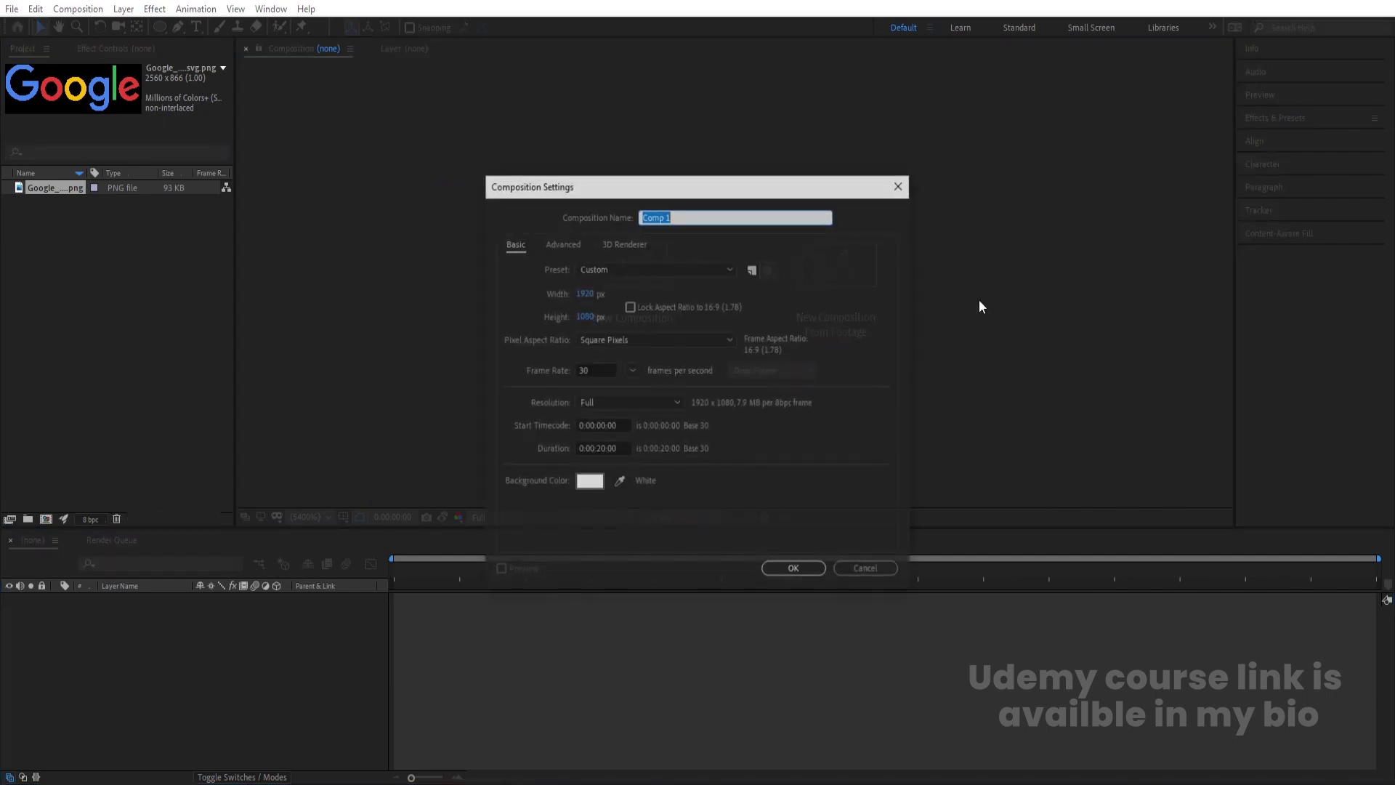
text(Main Animation)
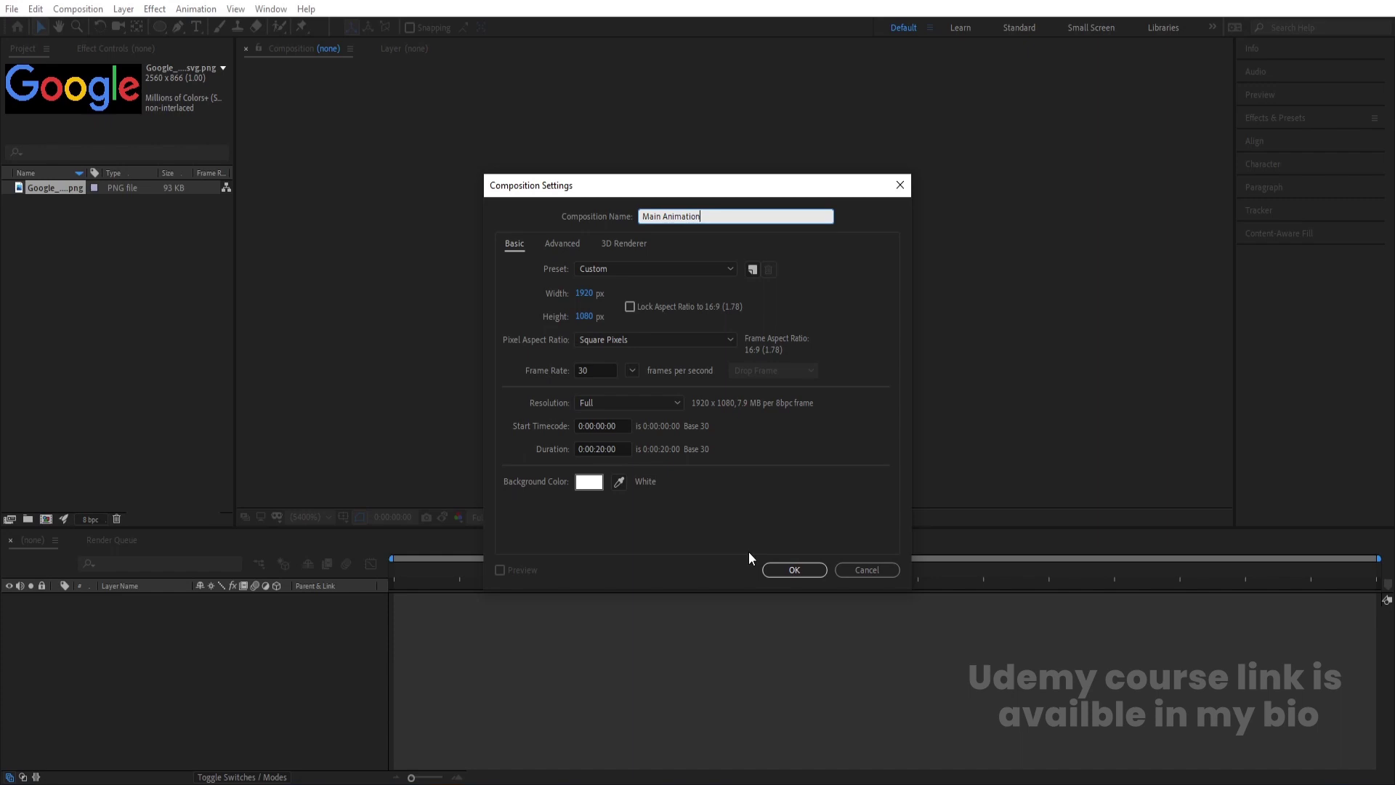
click(794, 570)
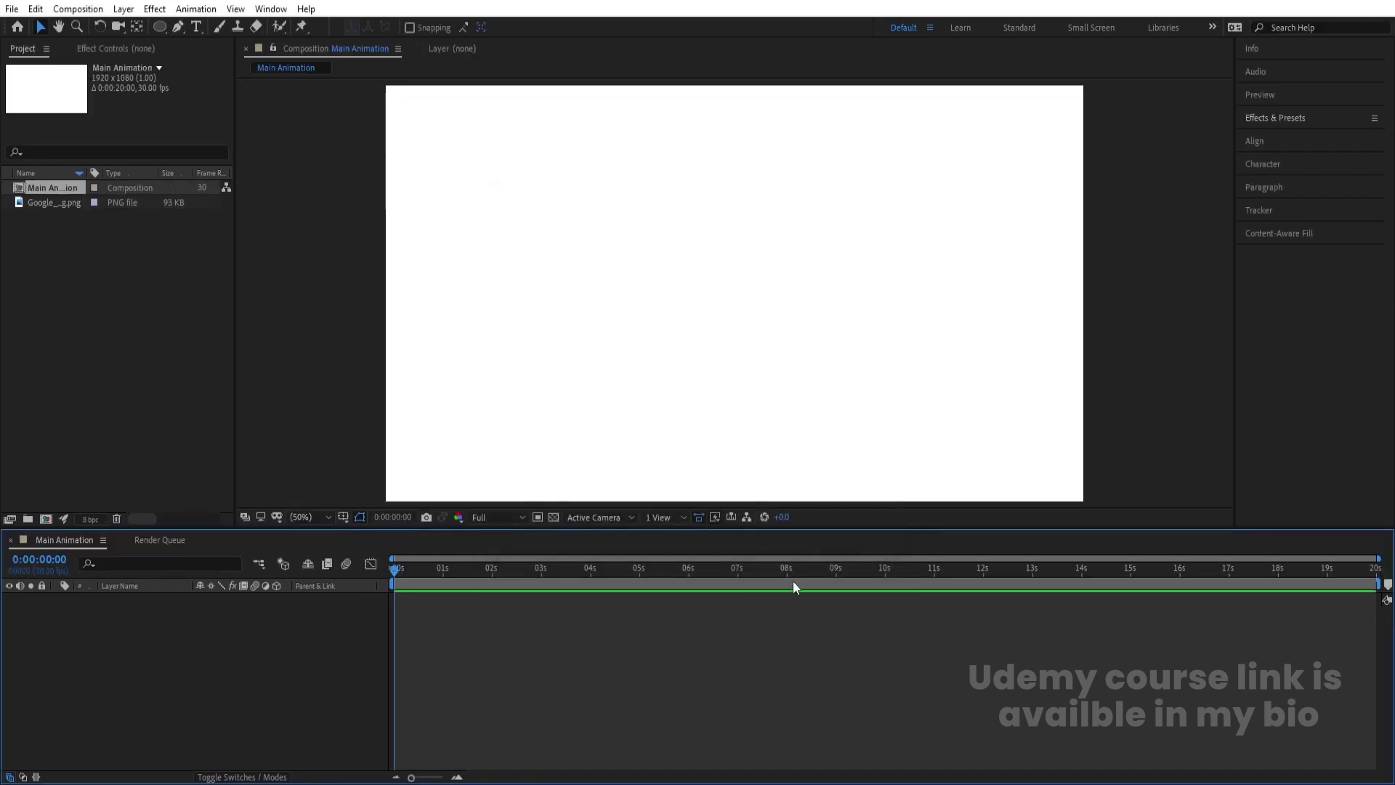
click(344, 518)
click(374, 534)
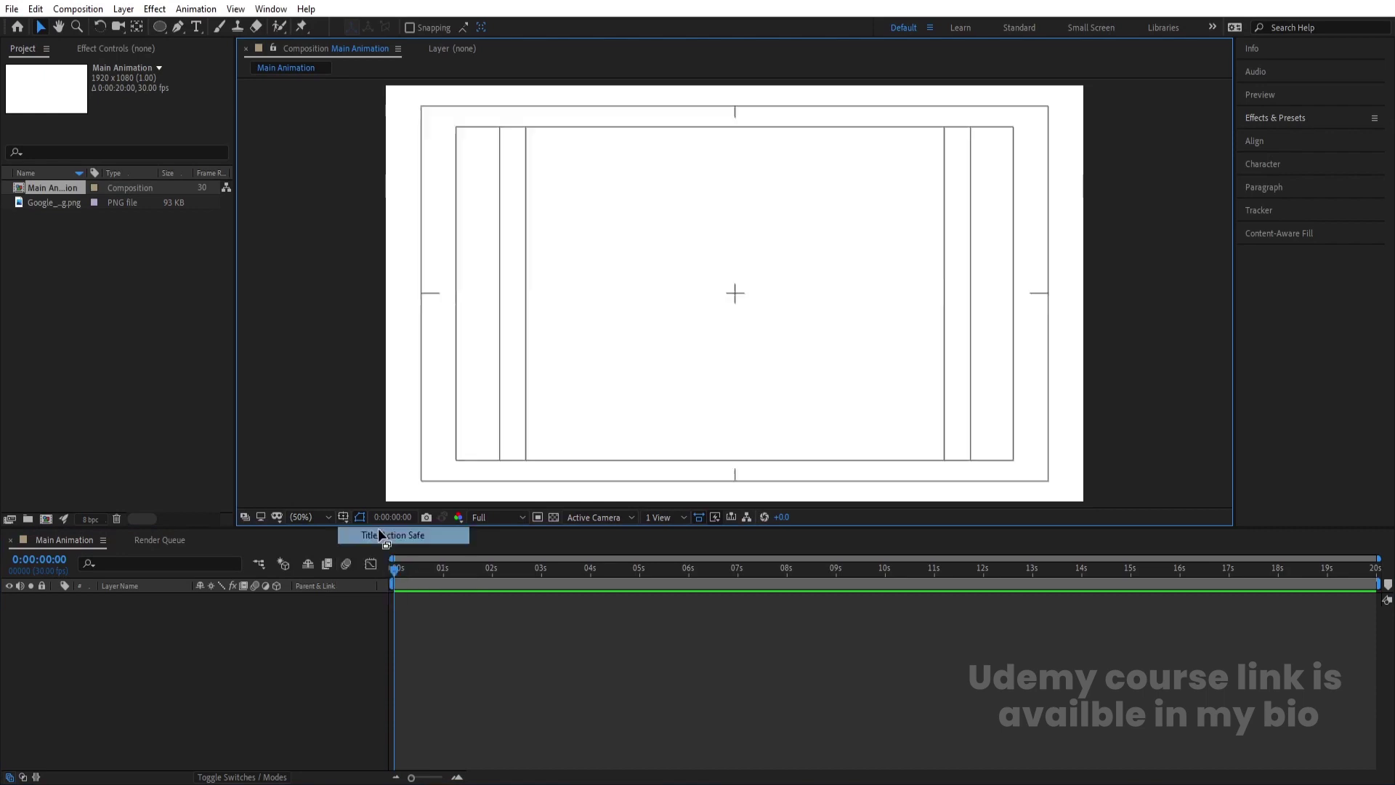
Step: Draw a star near the centre of the composition with a red FF0000 fill
click(160, 27)
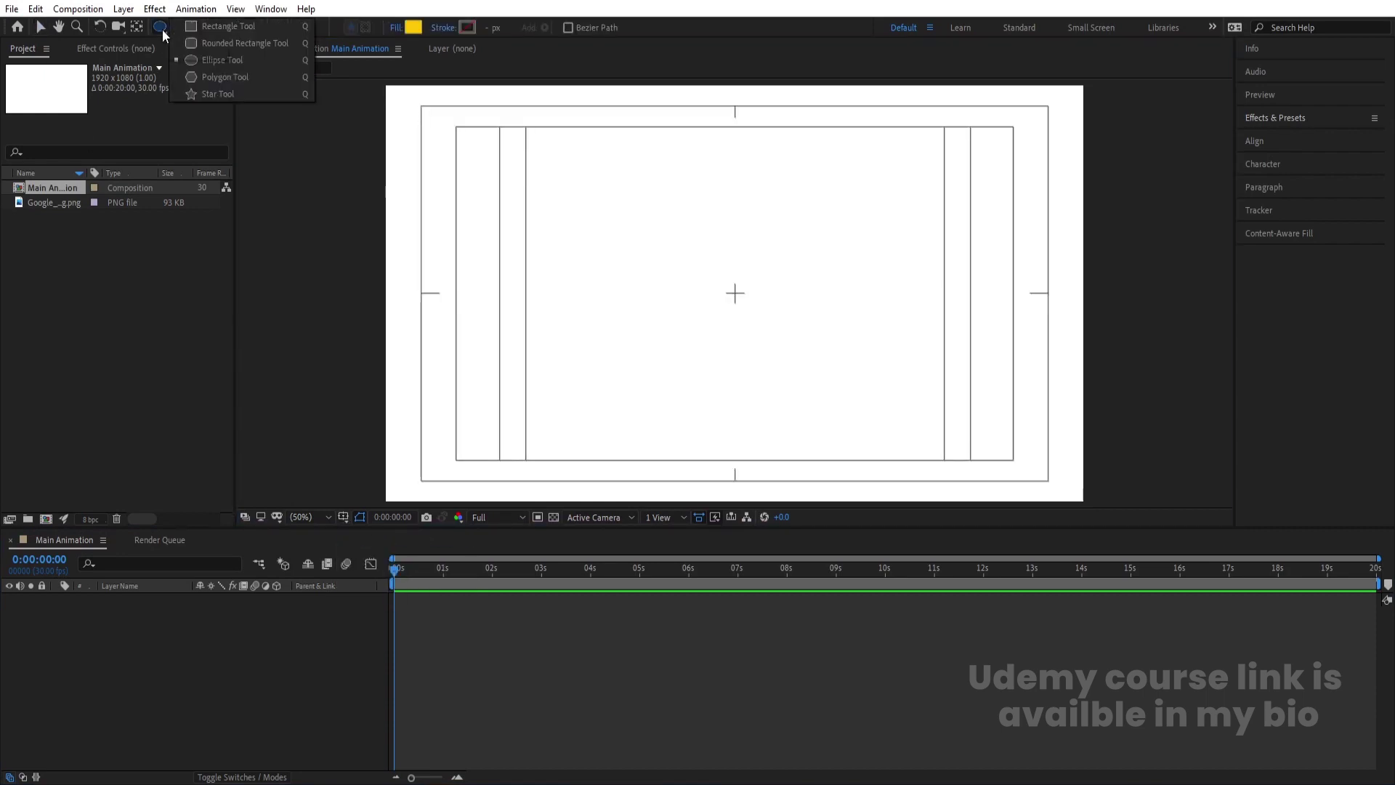
click(228, 93)
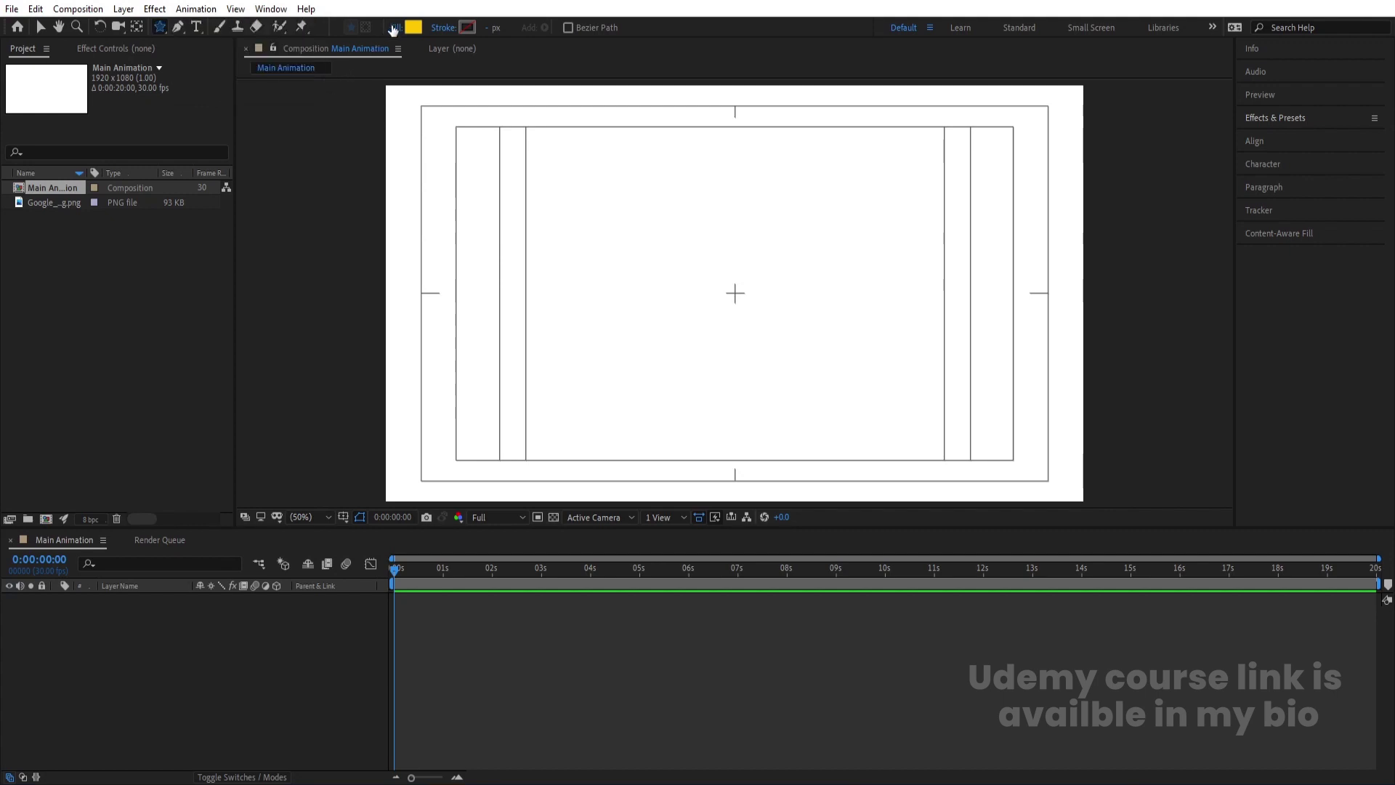
click(414, 28)
drag(448, 293, 449, 218)
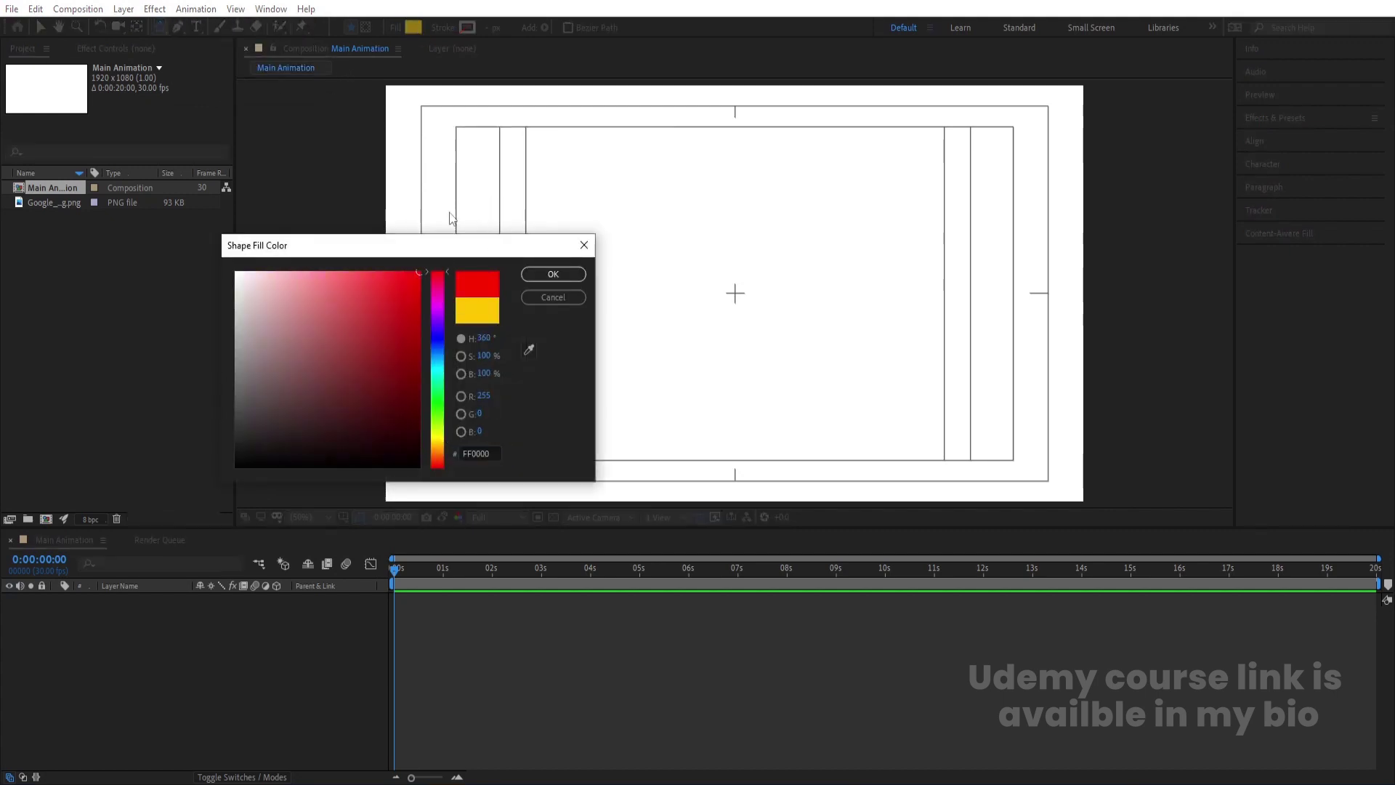
click(552, 274)
drag(714, 274, 757, 305)
Step: Set the star's number of points to 3 to make it a triangle
click(80, 626)
click(94, 639)
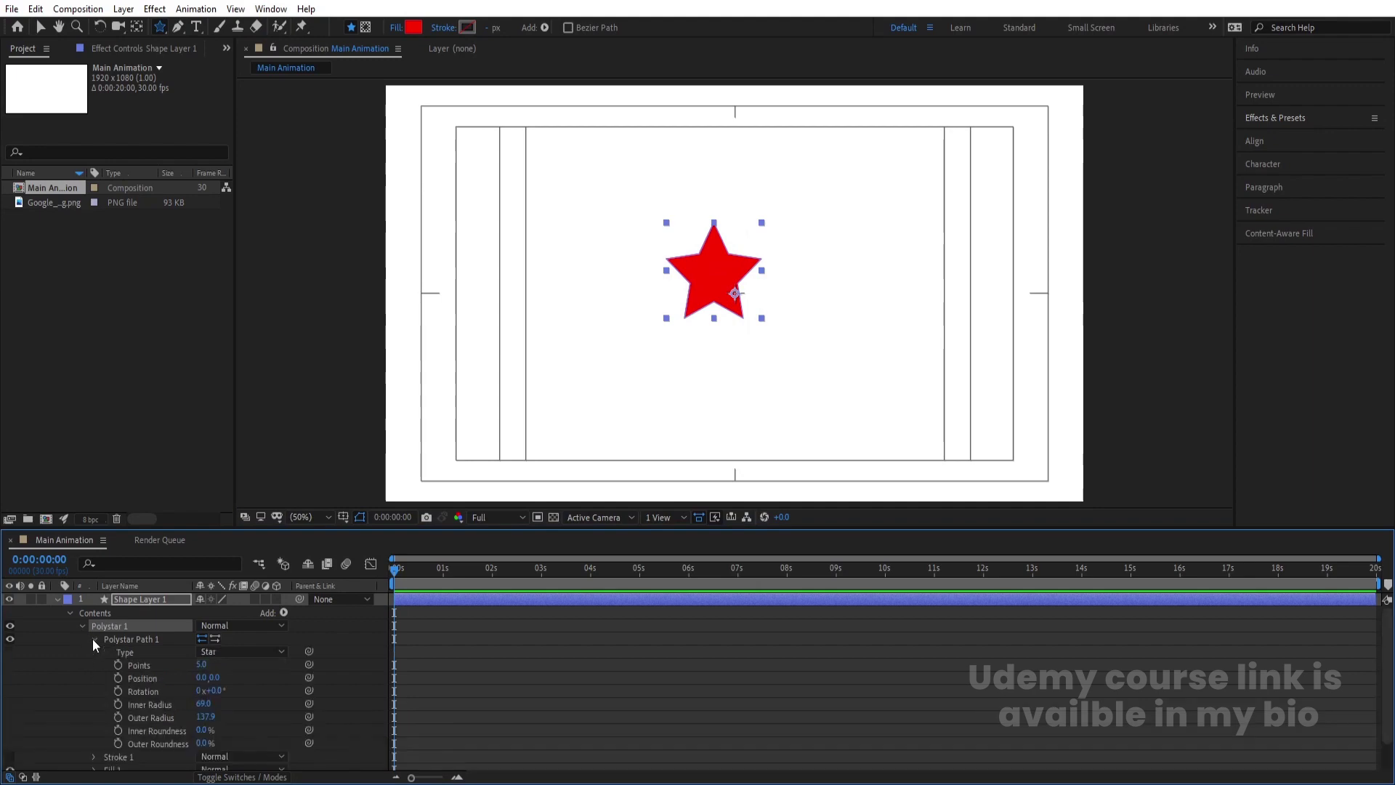
drag(198, 666, 175, 665)
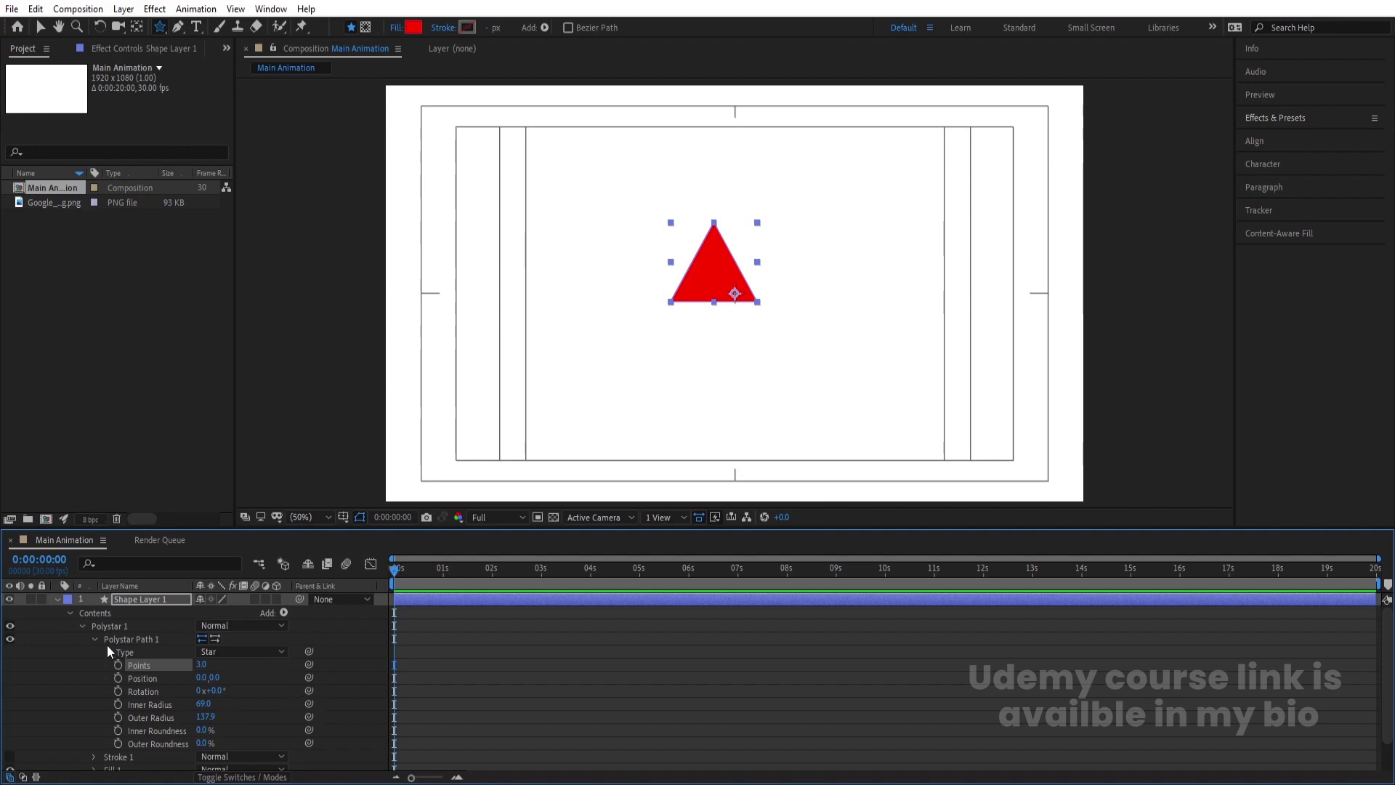
Step: Centre the triangle layer's anchor point on the shape and set its scale to 60%
click(141, 599)
key(ctrl+alt+Home)
key(s)
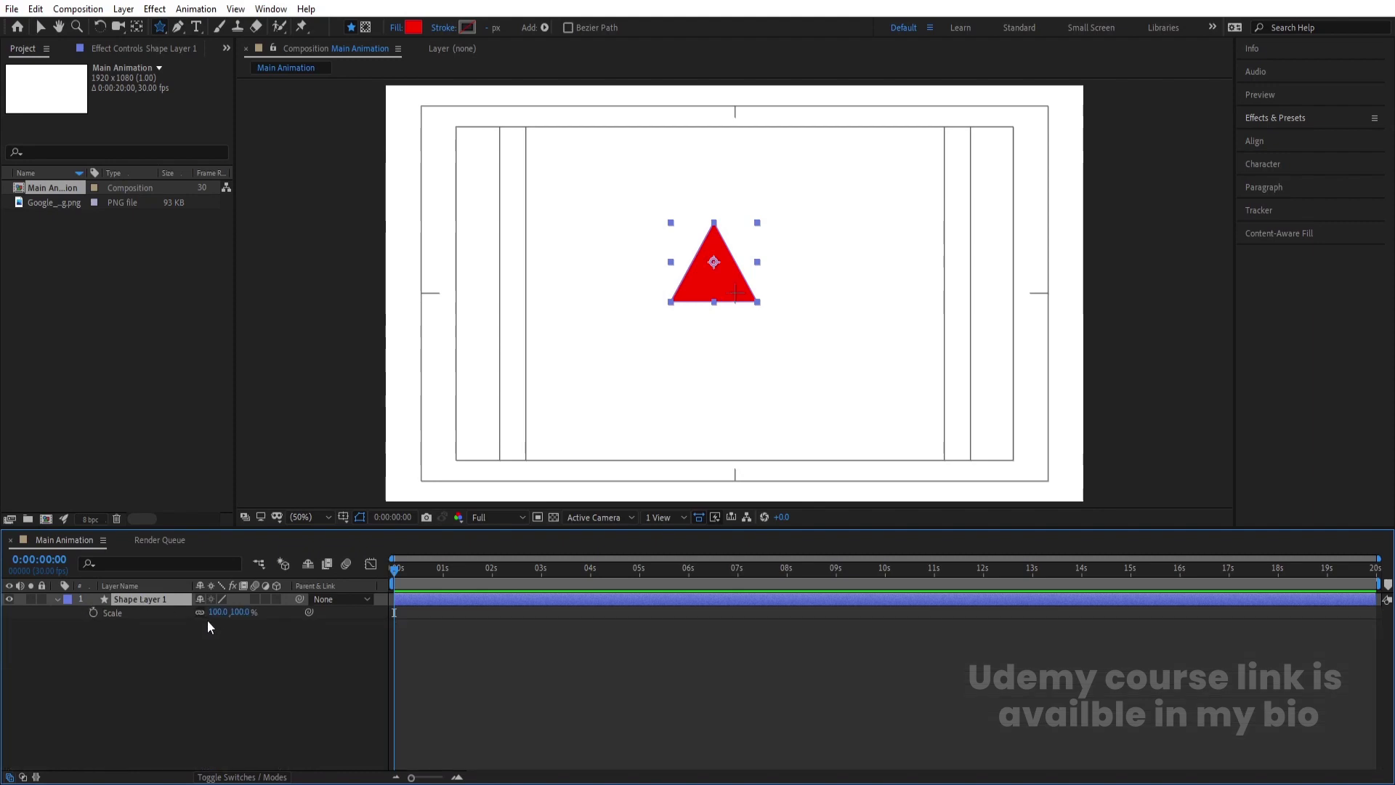
drag(216, 612, 200, 622)
click(201, 622)
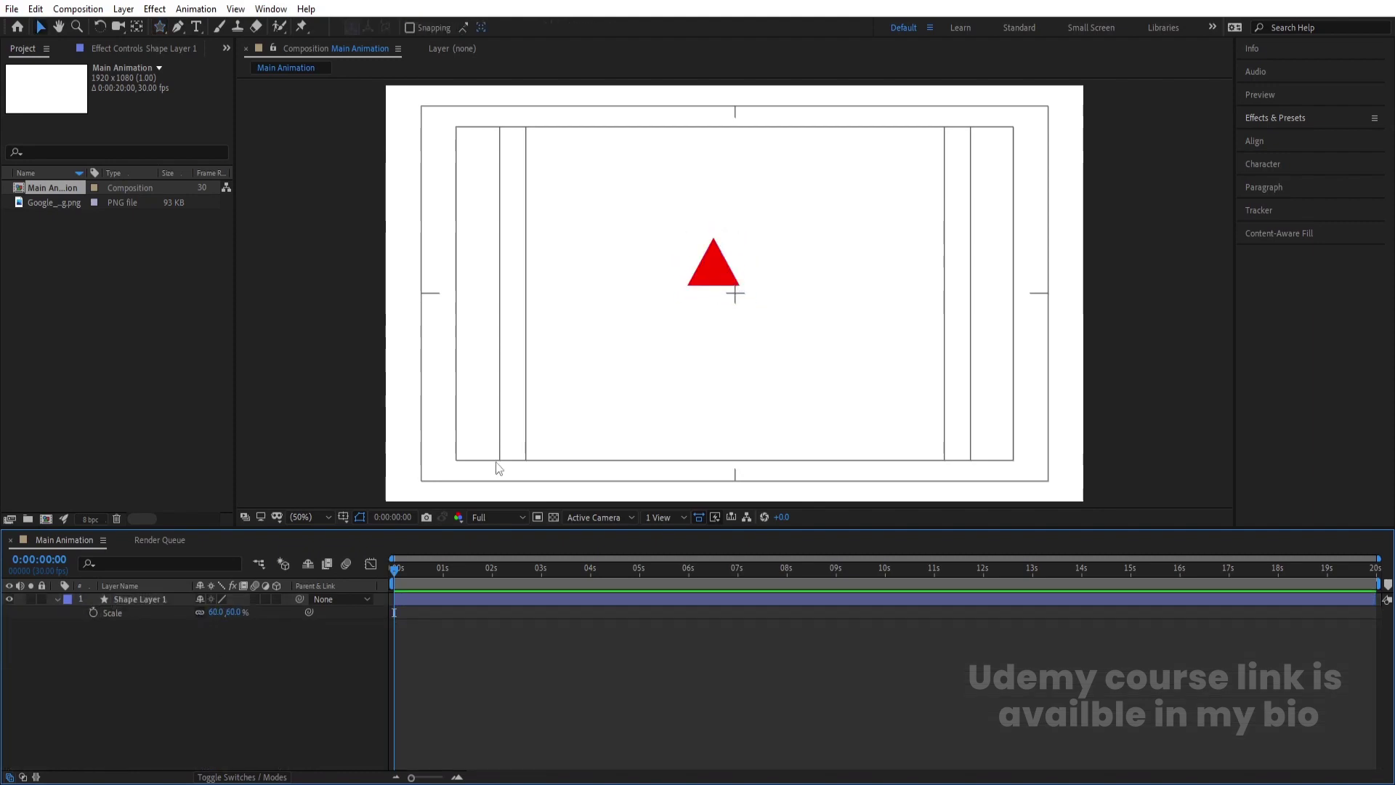
Step: Align the triangle horizontally and vertically to the centre of the composition
key(v)
click(740, 280)
click(1289, 144)
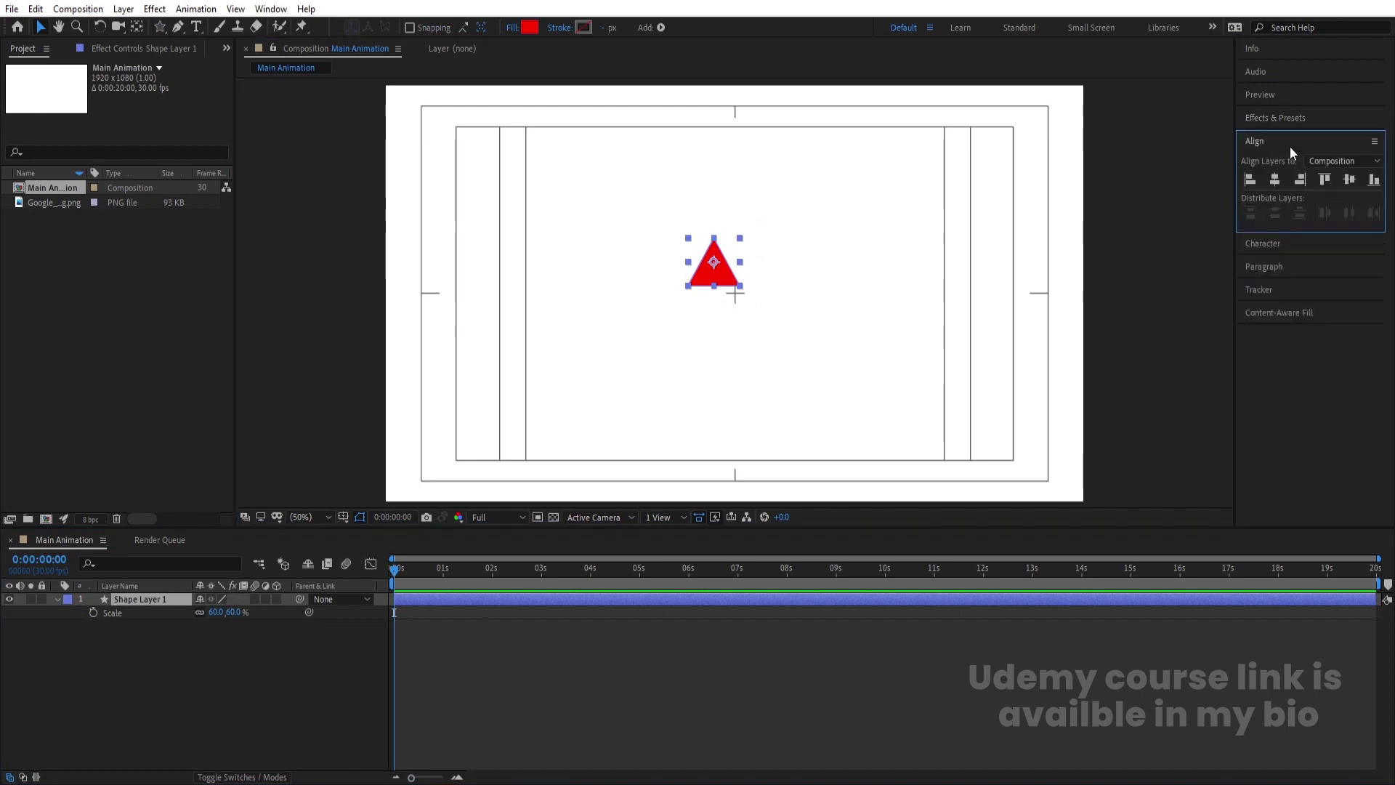
click(1282, 179)
click(1349, 180)
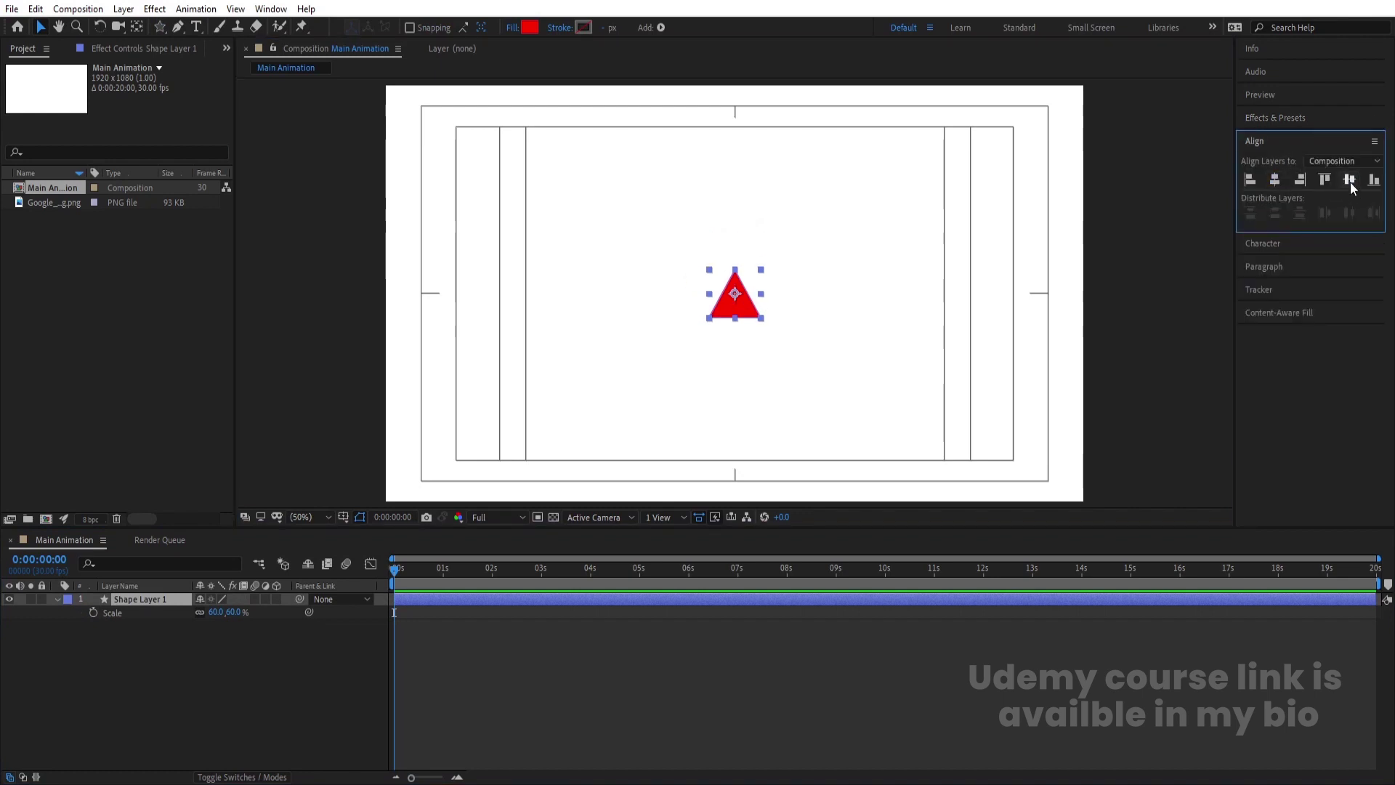
click(809, 331)
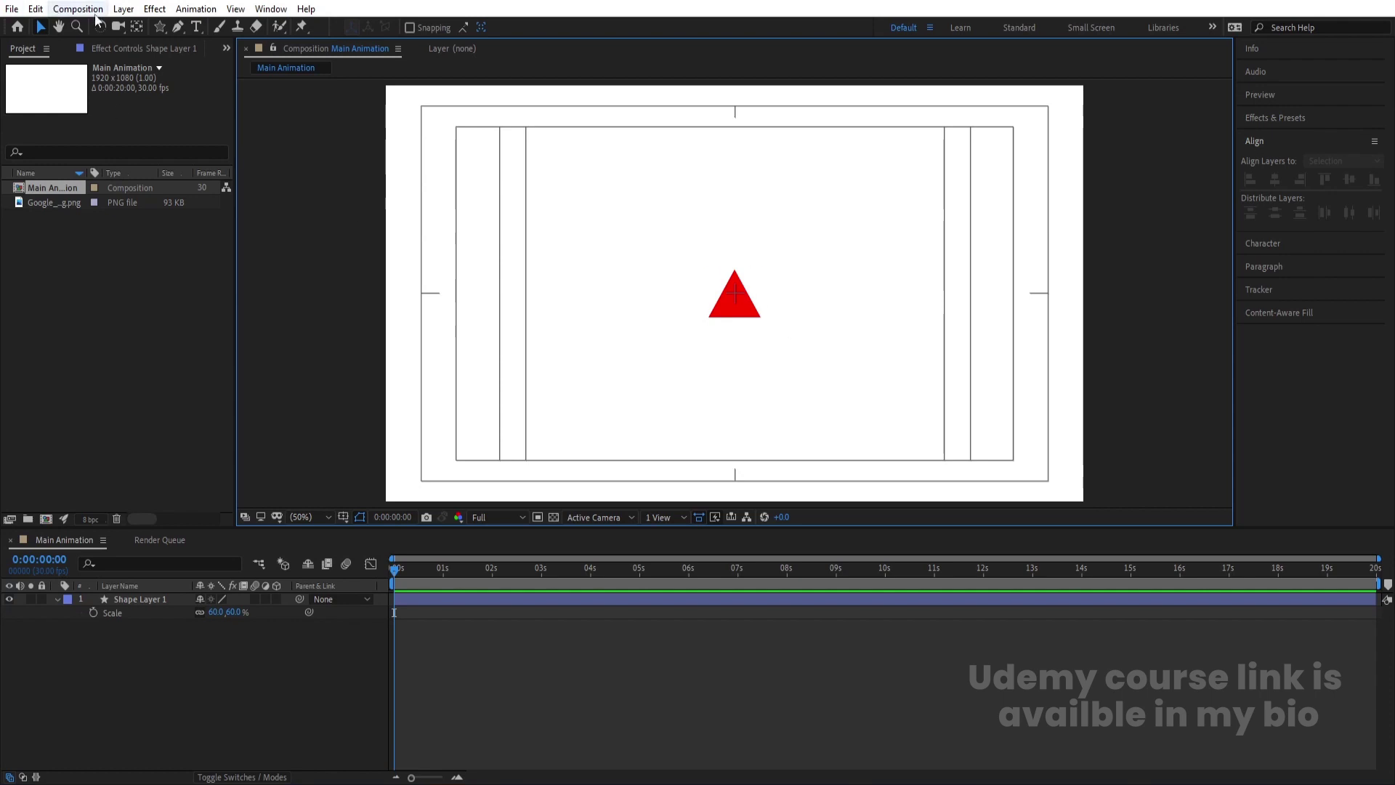
Step: Draw a red rounded rectangle about 414 x 102 px as a new layer over the triangle's tip
click(156, 28)
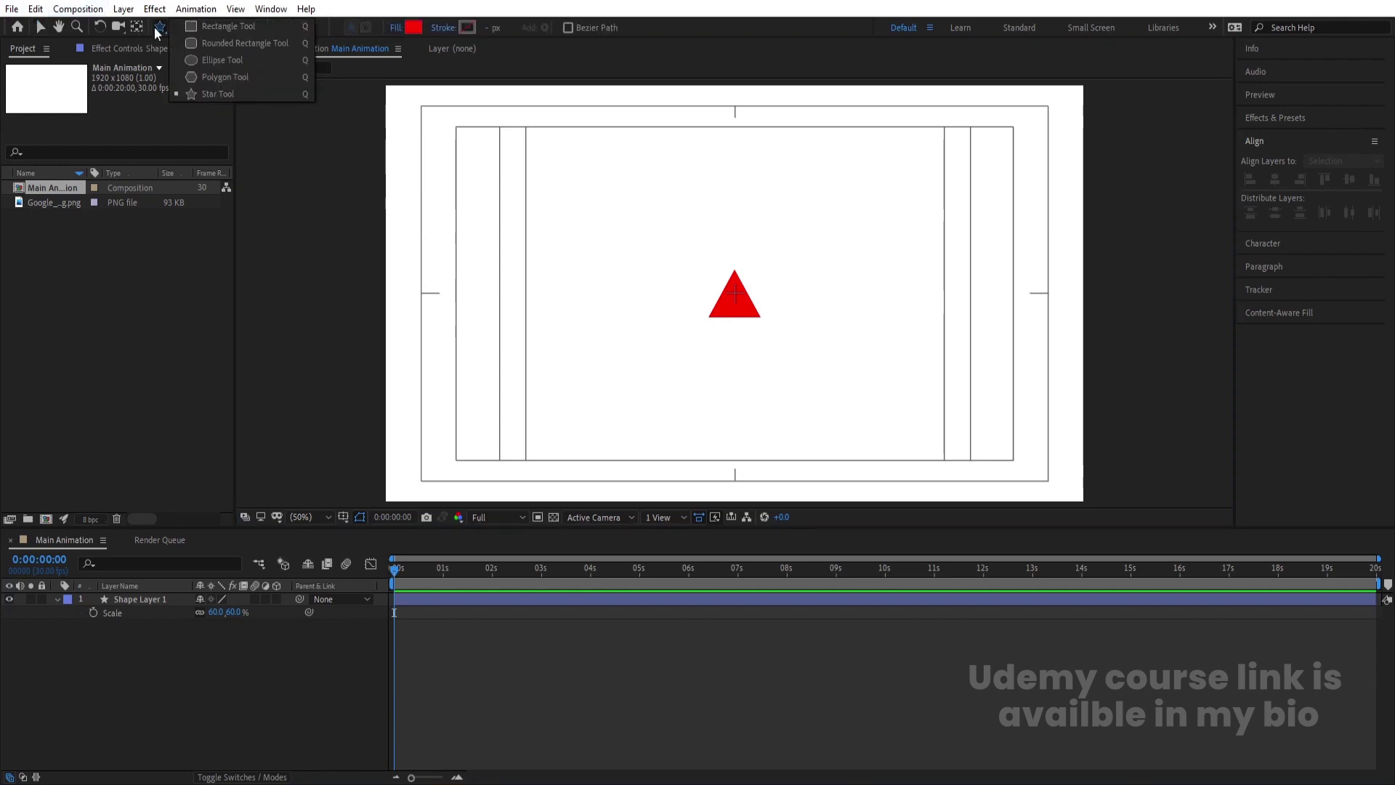
click(227, 43)
drag(662, 240, 813, 279)
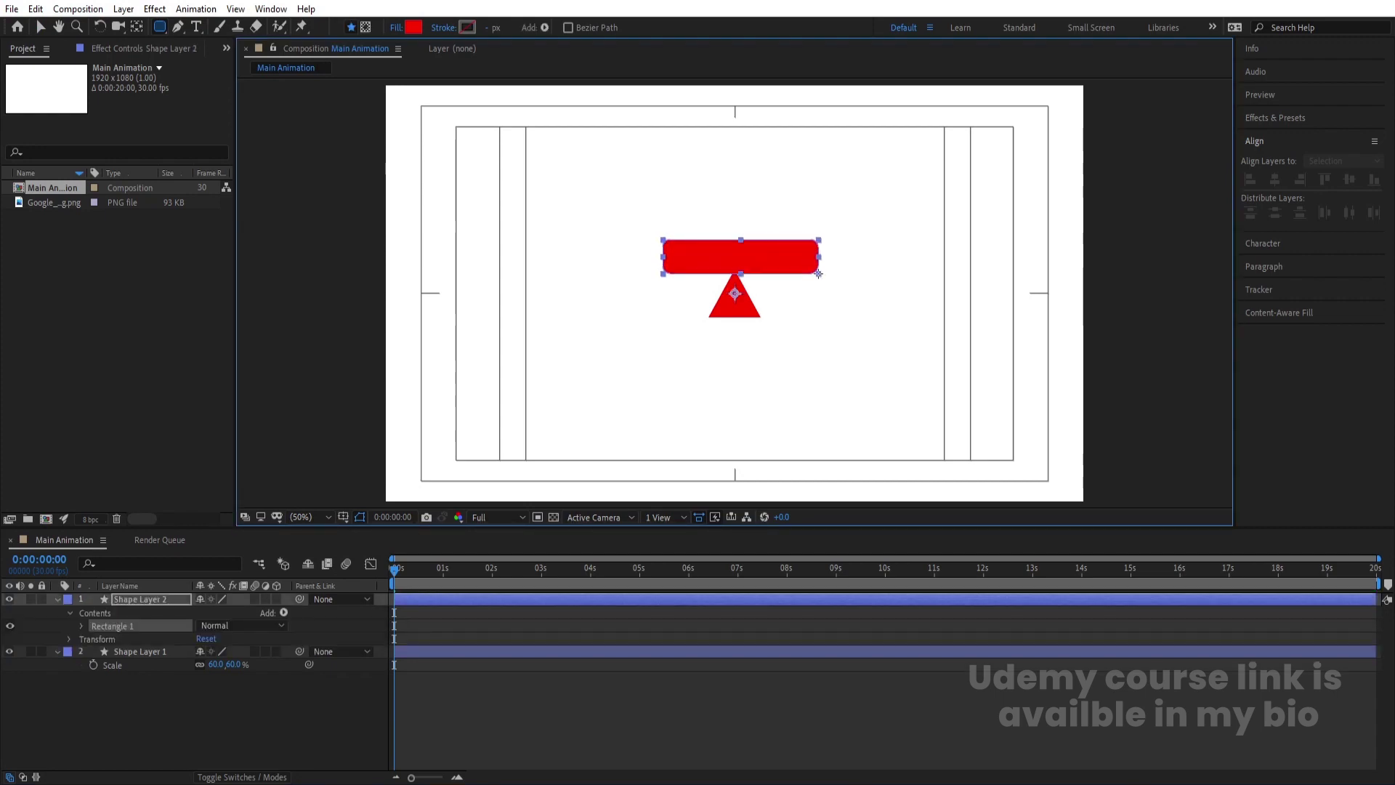
Step: Set the rounded rectangle's roundness to 95
click(80, 626)
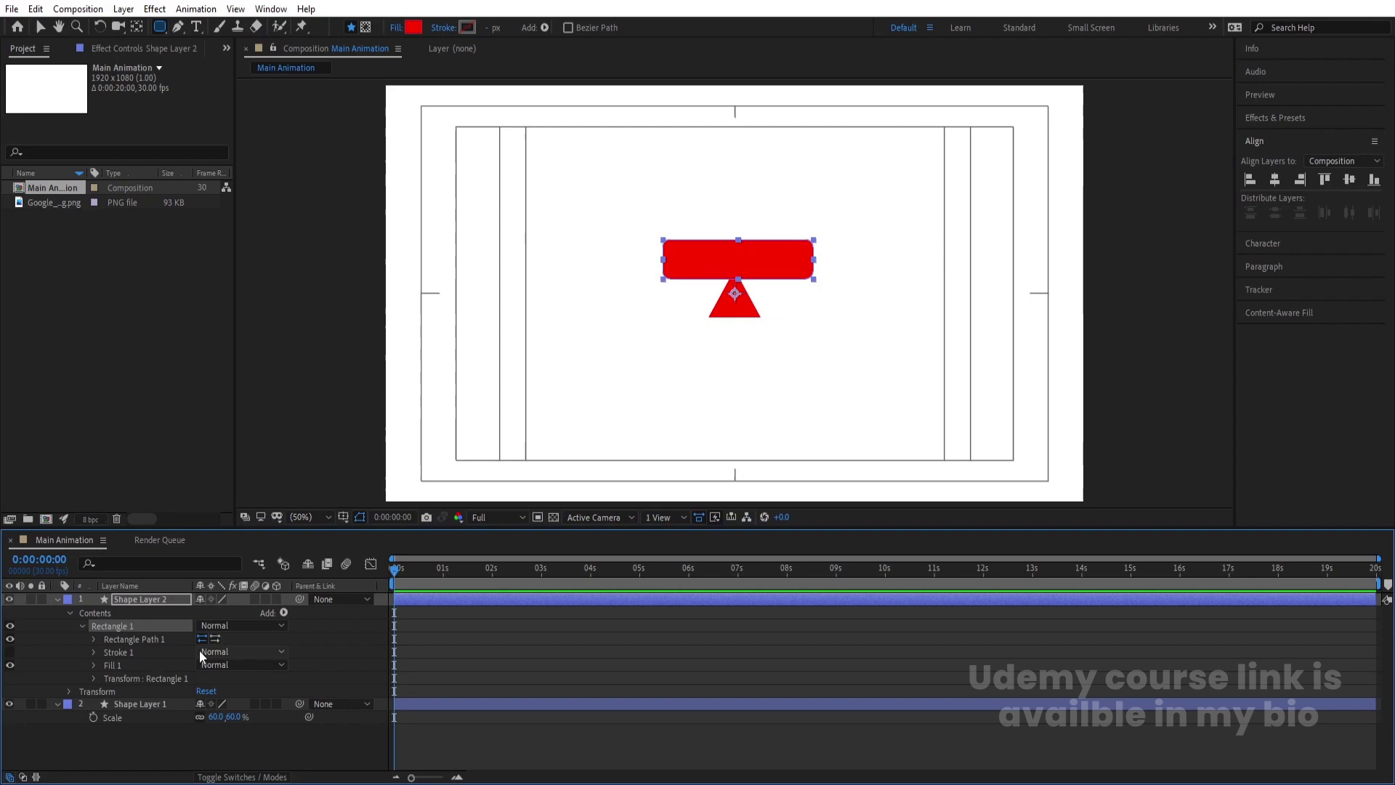
click(96, 639)
drag(206, 679, 262, 681)
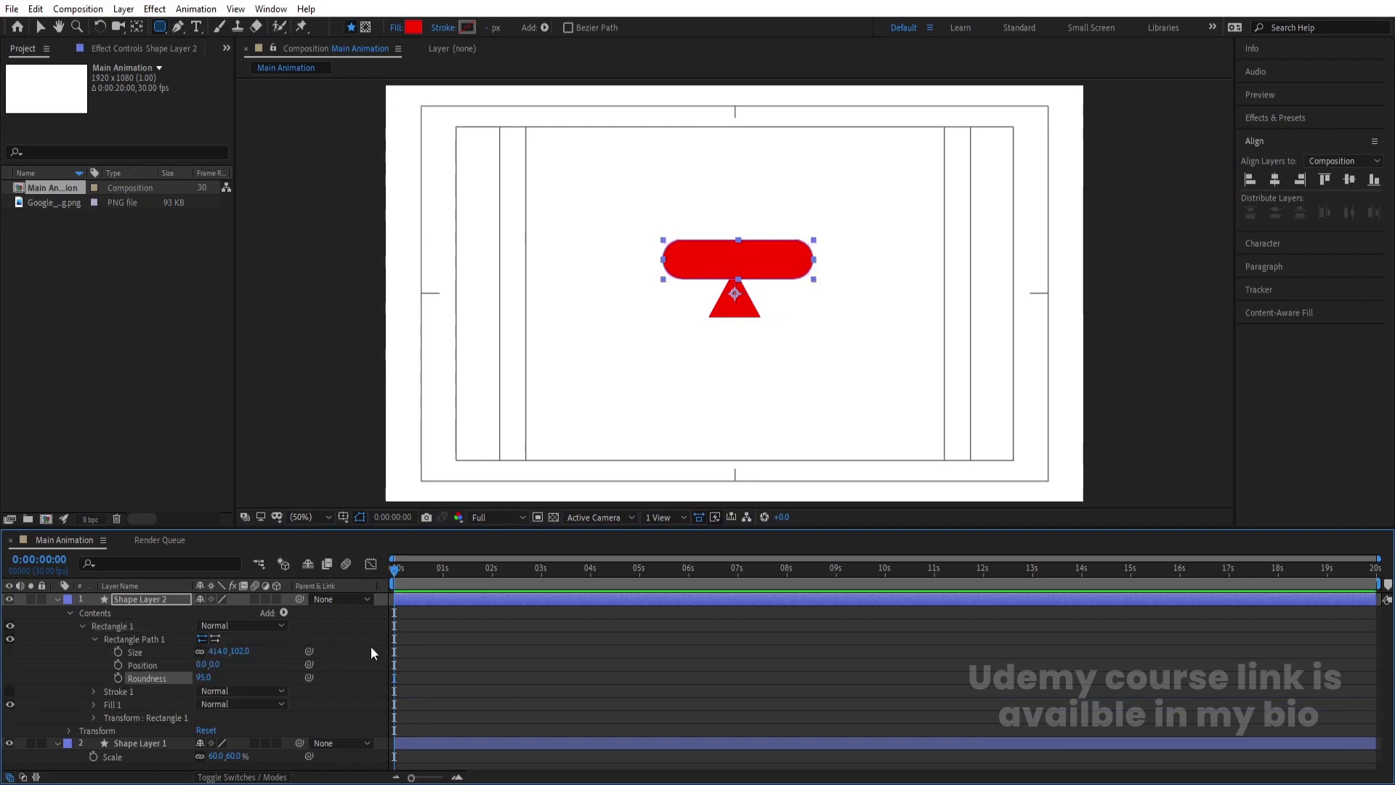
click(521, 638)
Step: Centre the bar layer's anchor point and align the bar horizontally to the composition's centre
click(459, 599)
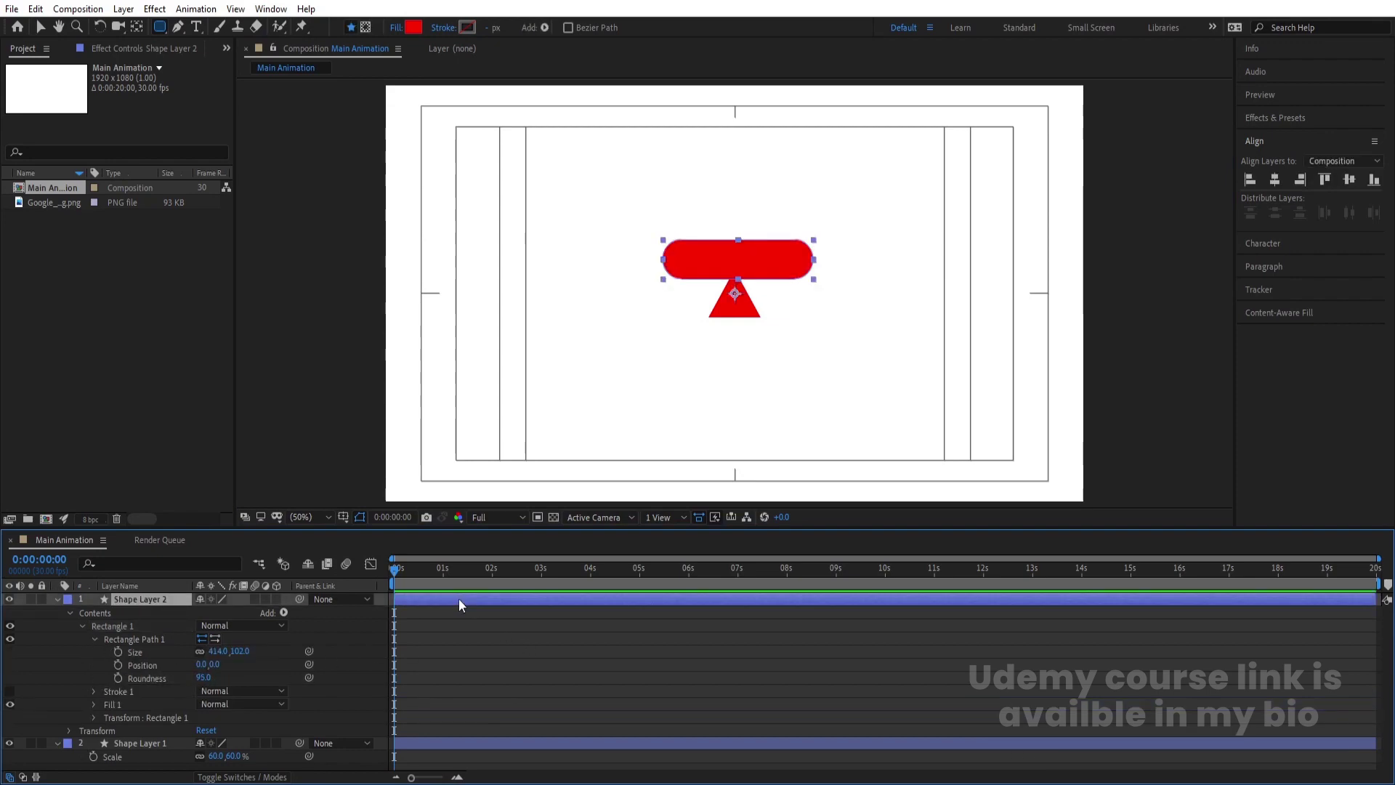
key(ctrl+alt+Home)
click(1275, 180)
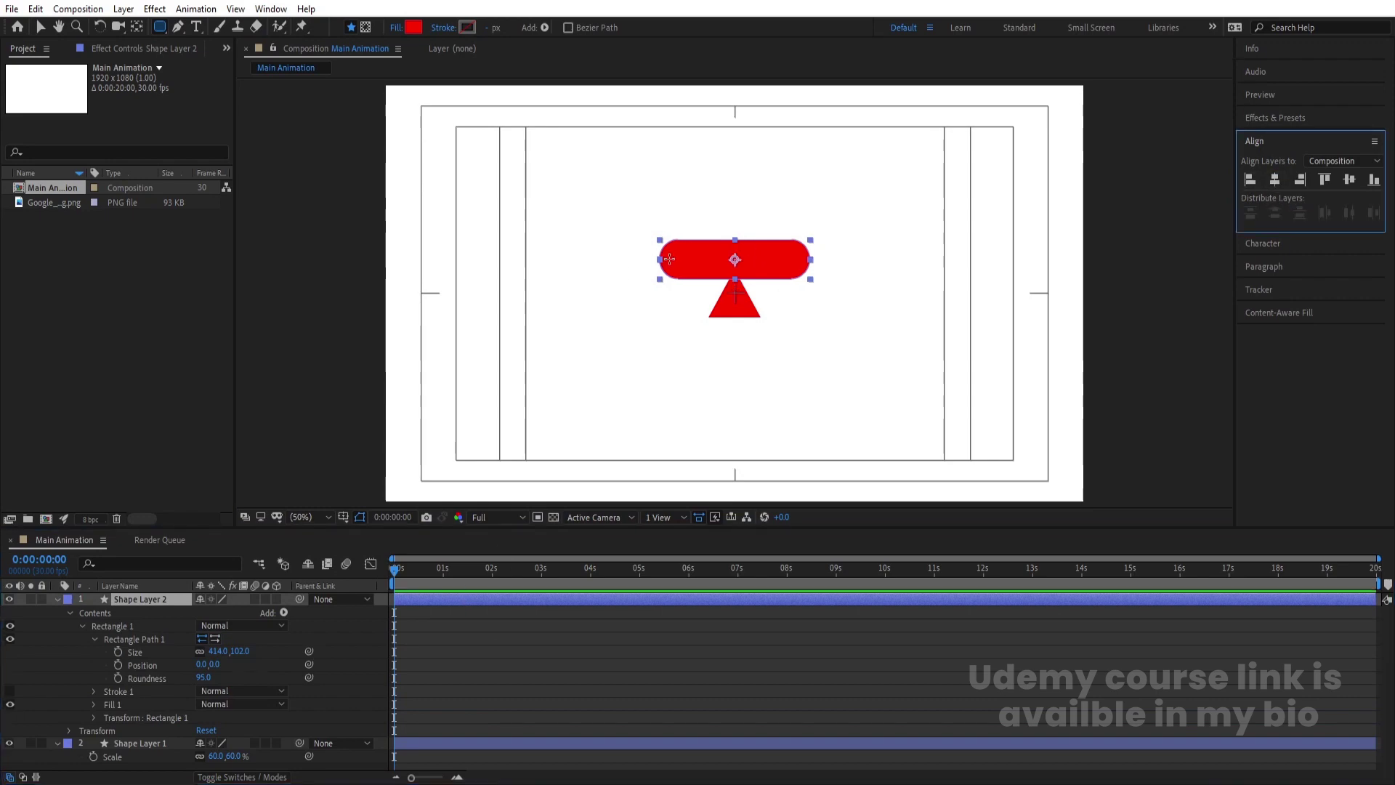
click(56, 599)
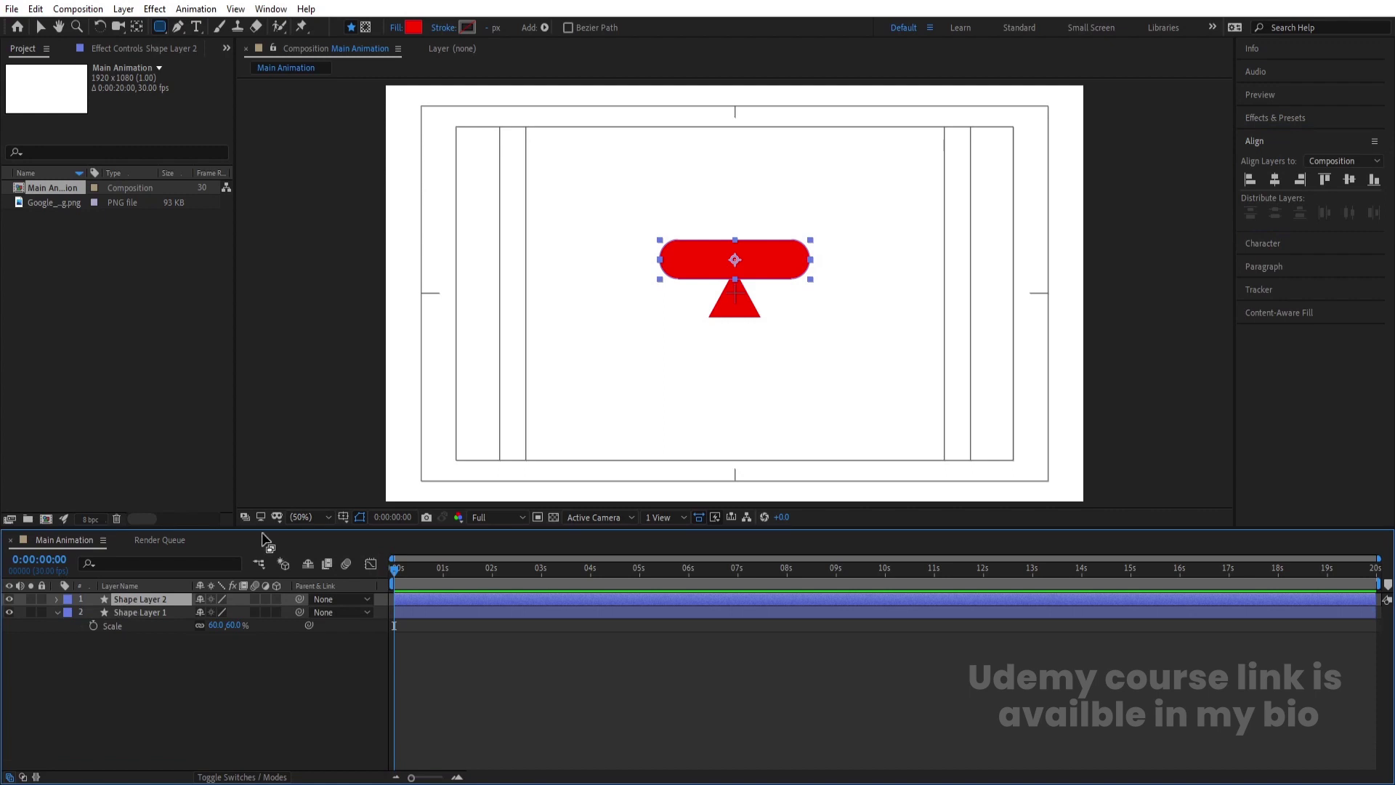
Step: Move the red bar up so its lower edge rests exactly on the triangle's tip
key(v)
scroll(748, 256, up, 3)
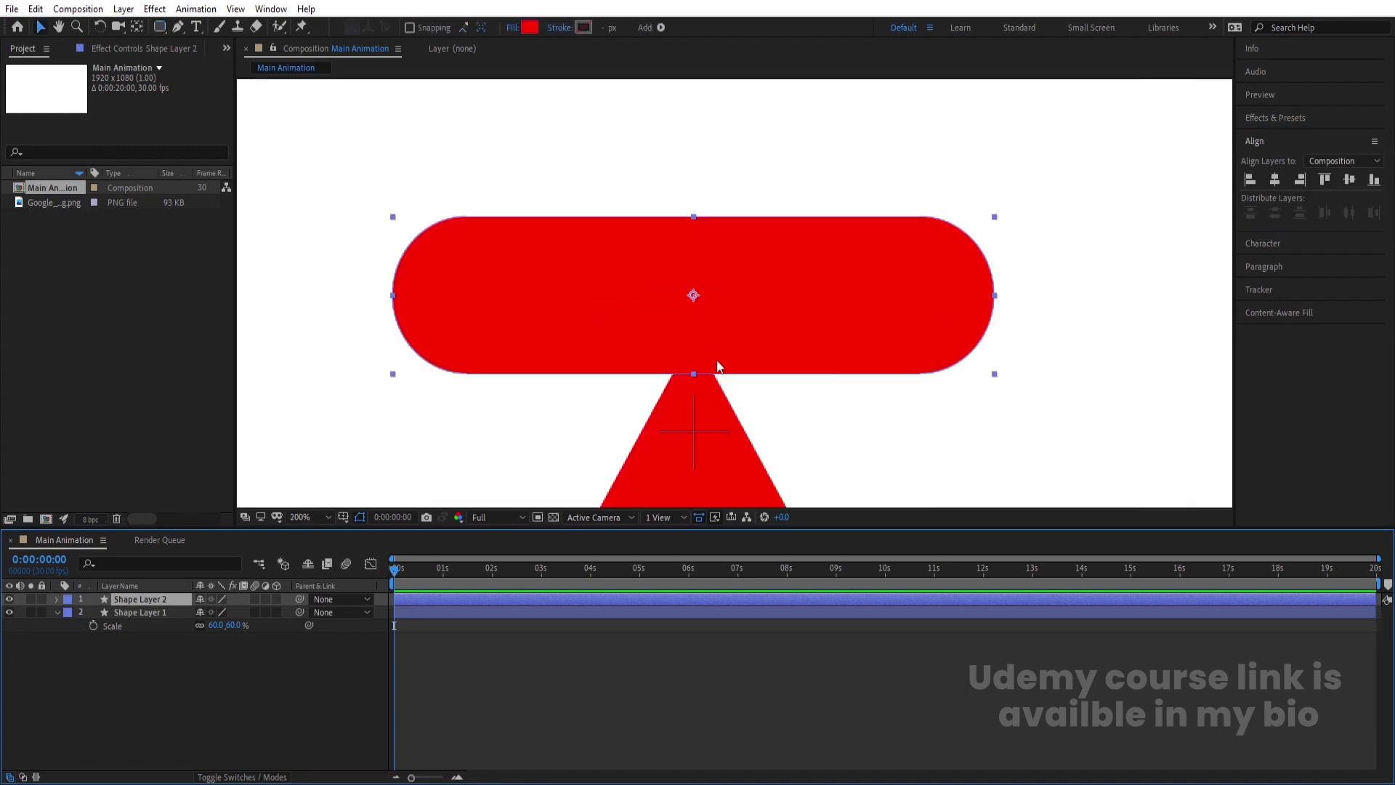
mouse_move(695, 341)
mouse_down()
mouse_move(698, 327)
mouse_move(698, 340)
mouse_up()
click(203, 691)
scroll(619, 295, down, 2)
scroll(619, 296, down, 4)
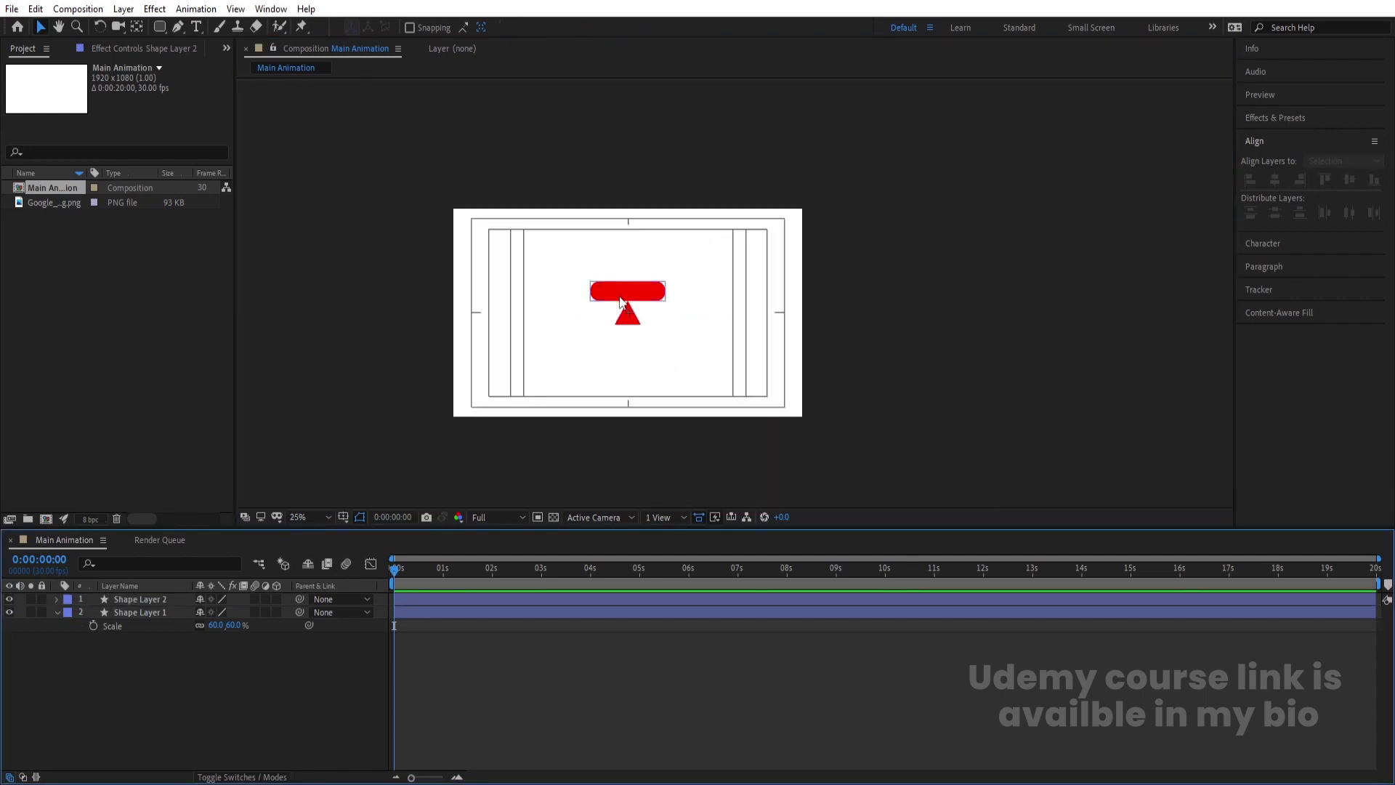
Step: Draw a small circle above the bar with an FFFFFF fill and an FF0000 stroke
drag(164, 31, 212, 59)
click(408, 32)
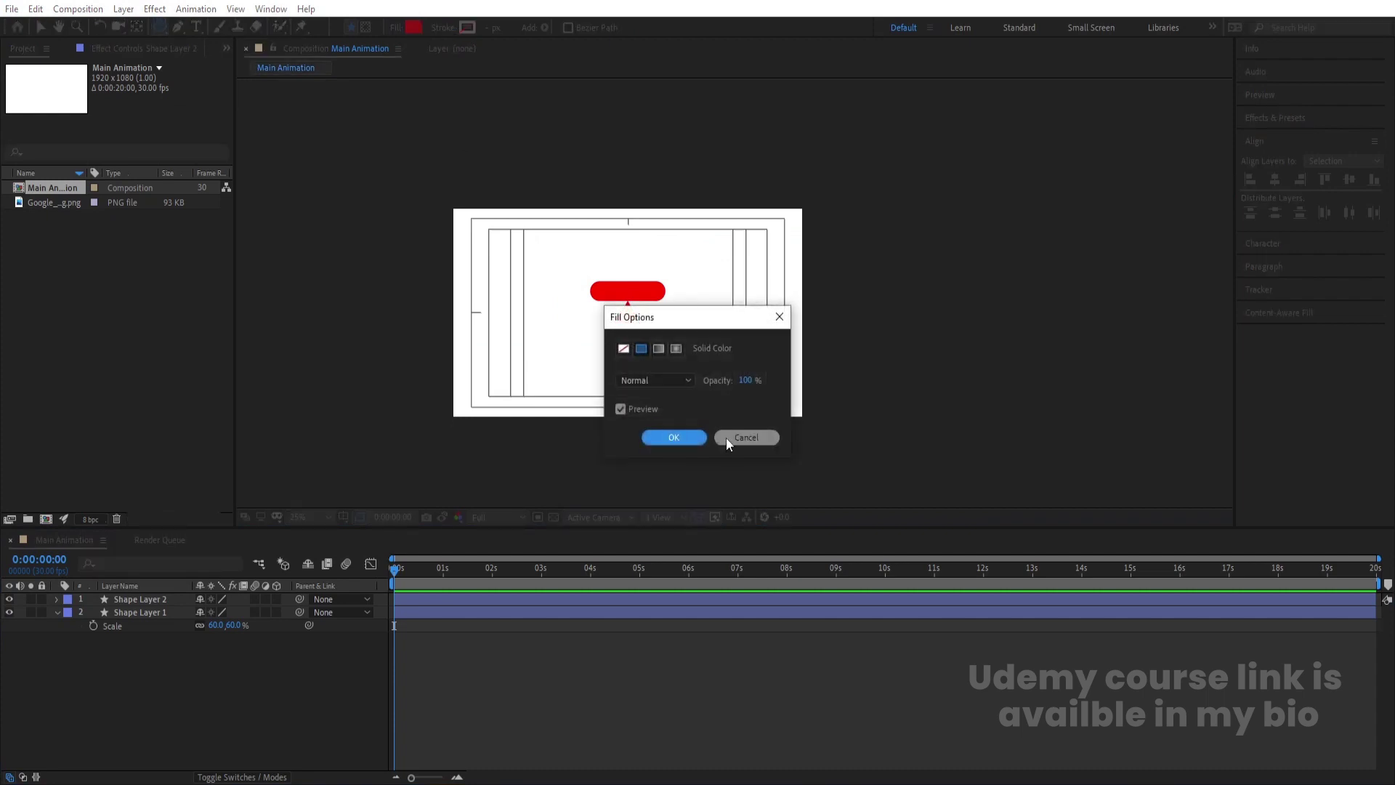
click(728, 438)
click(411, 27)
click(236, 273)
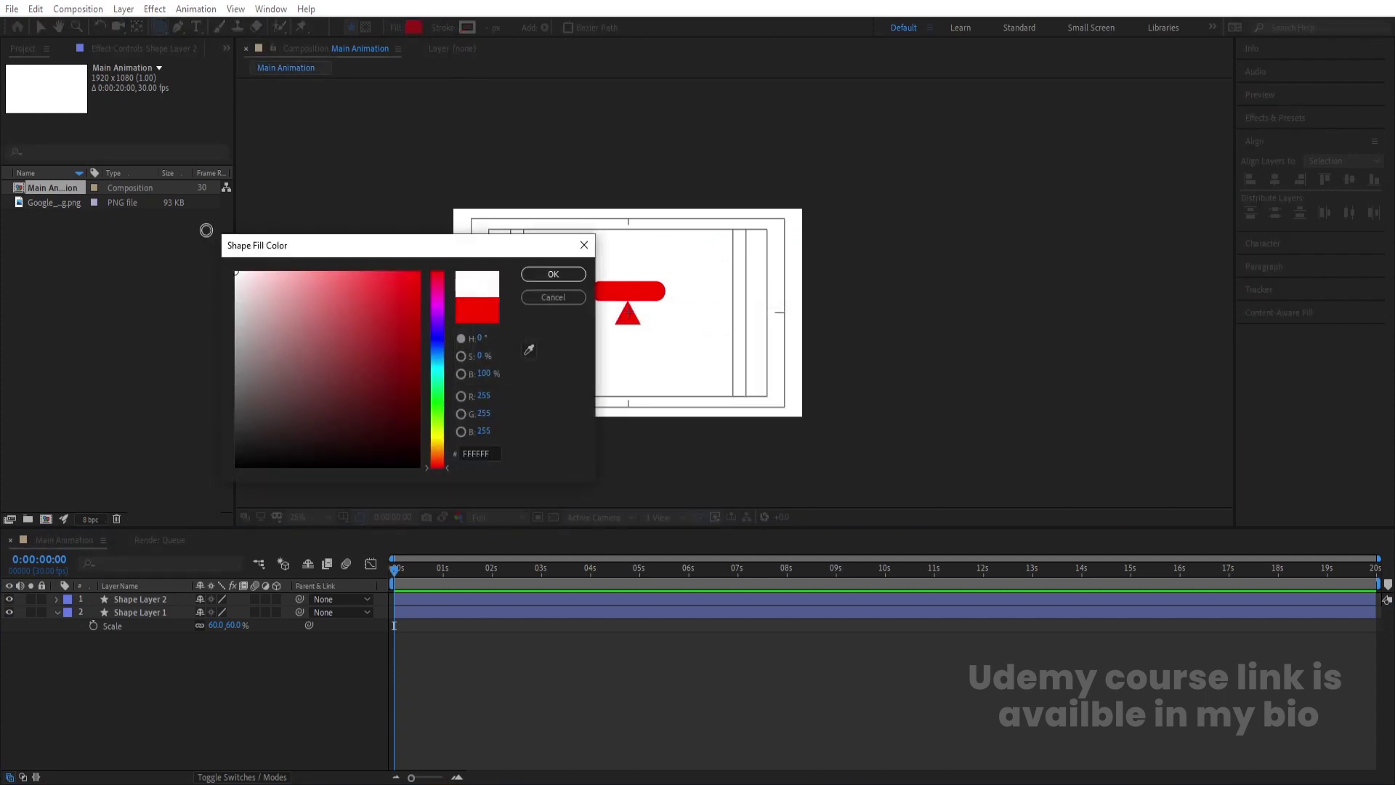
click(537, 279)
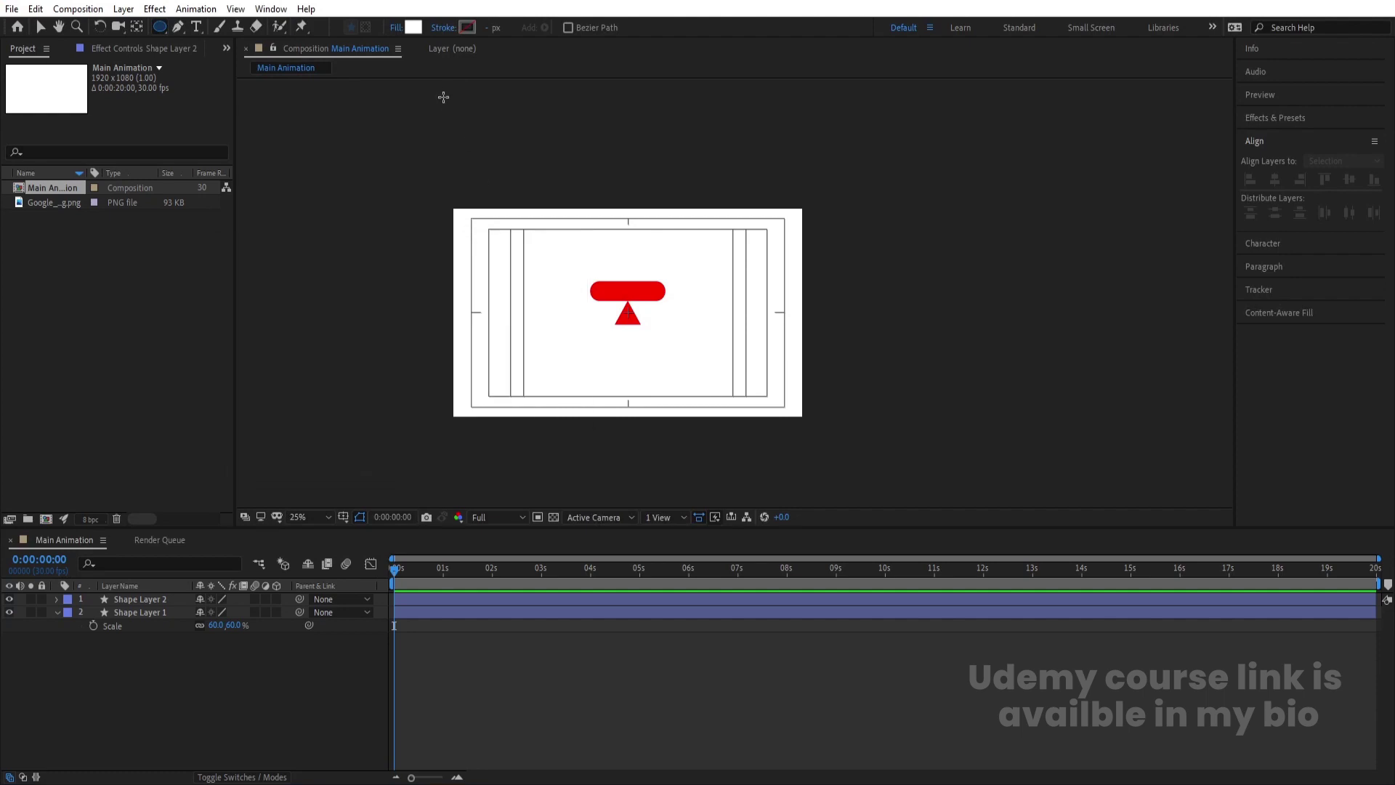
click(467, 27)
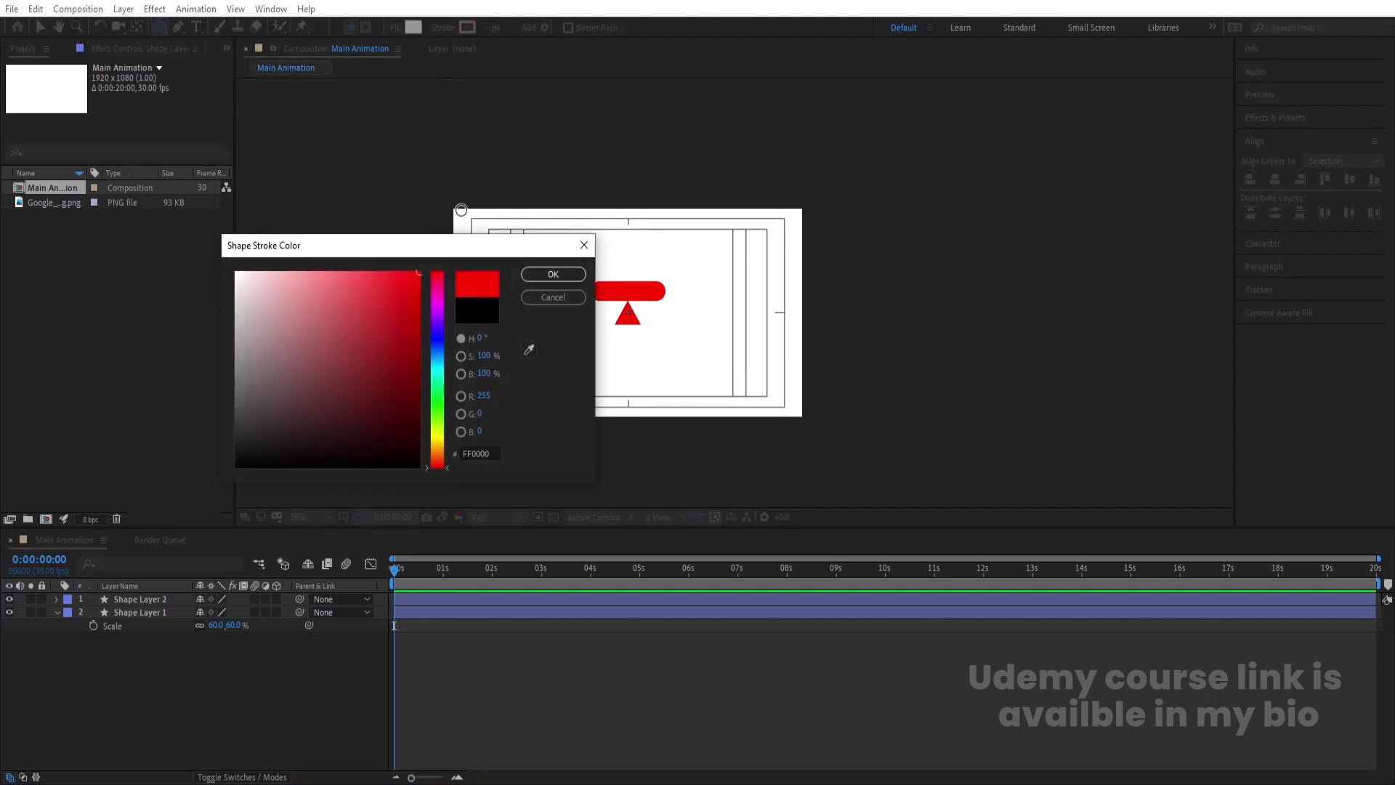
click(551, 274)
scroll(698, 317, up, 2)
drag(551, 182, 597, 229)
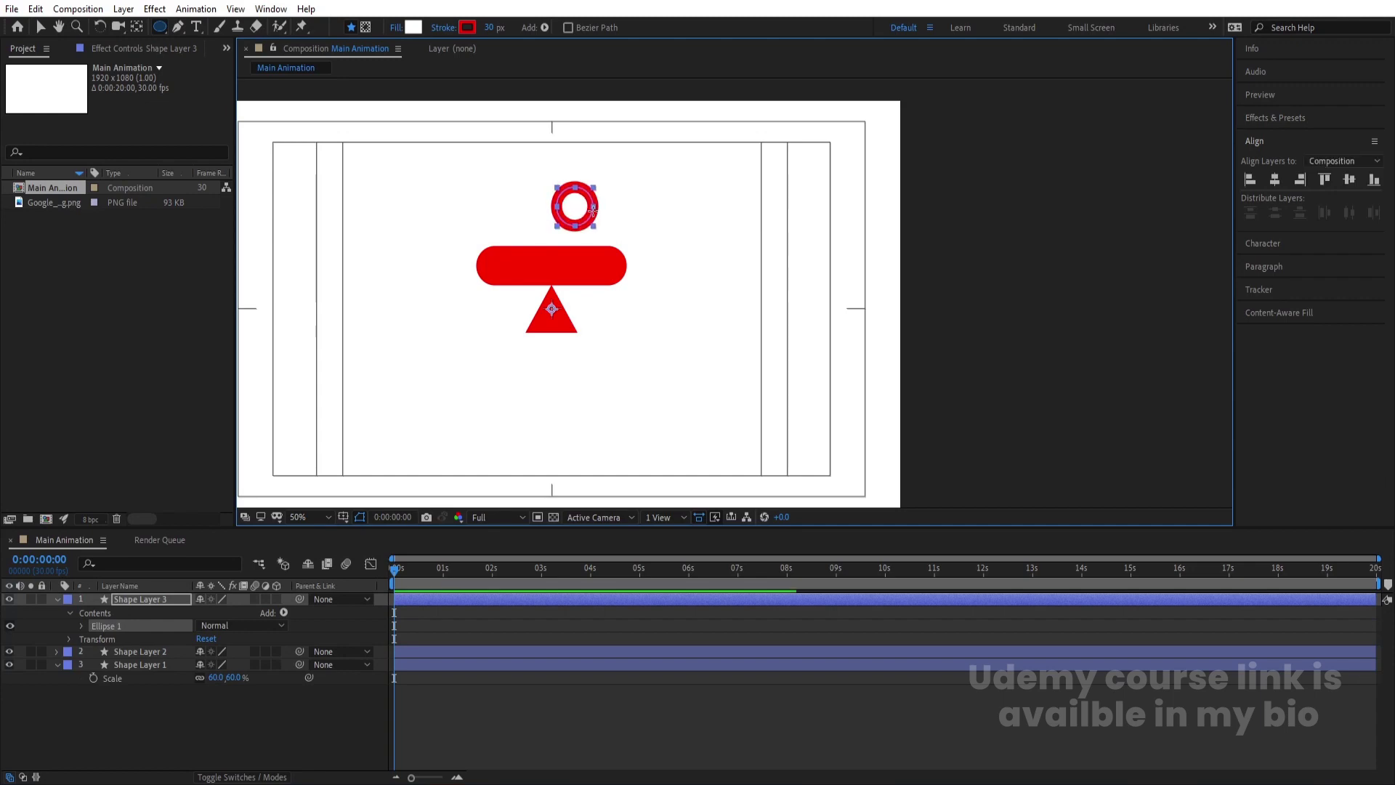
Step: Centre the circle layer's anchor point and set its stroke width to 10 px
click(141, 598)
key(ctrl+alt+Home)
click(489, 27)
text(10)
key(Return)
key(ctrl+shift+a)
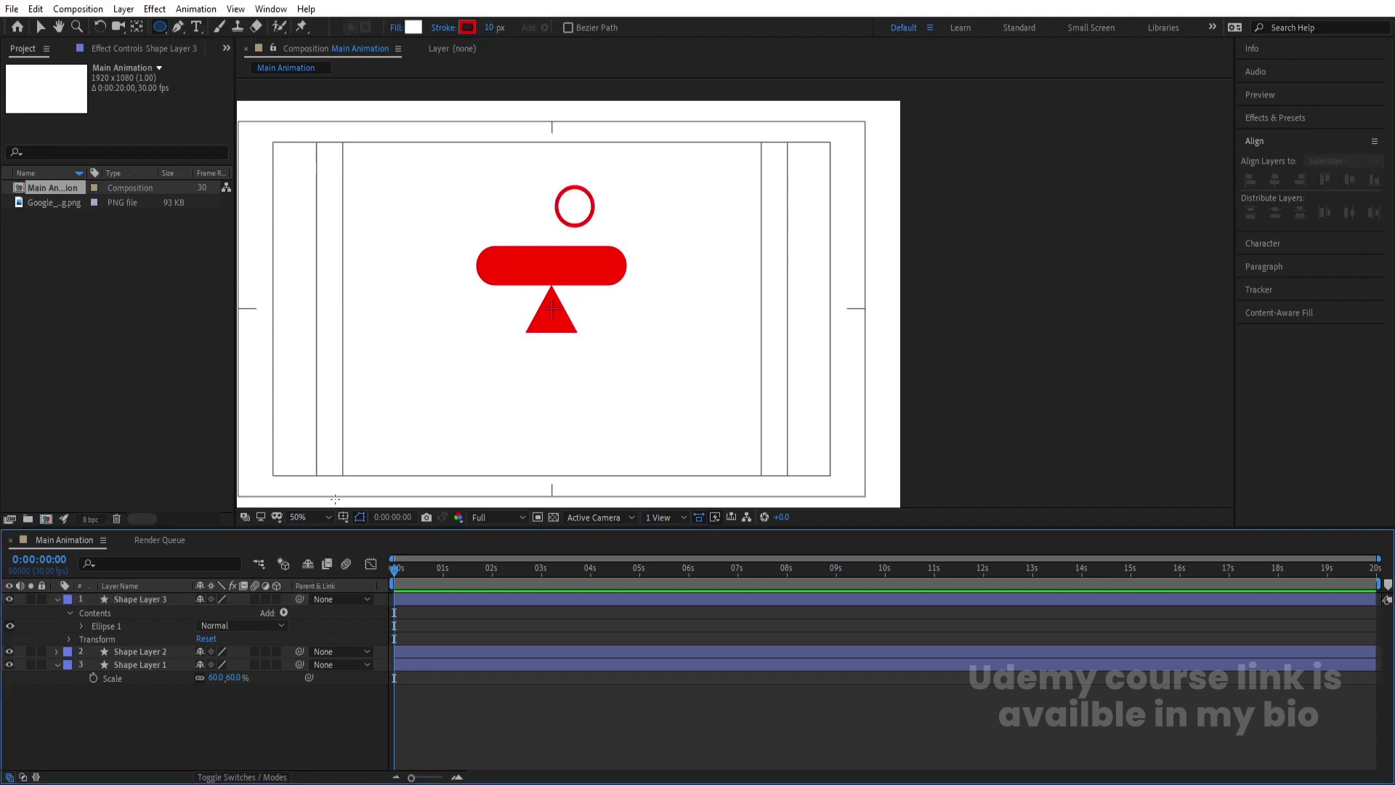
Step: Move the circle so it sits on top of the bar near its right end
click(302, 517)
click(304, 247)
key(v)
click(755, 202)
scroll(755, 202, up, 2)
drag(756, 202, 806, 240)
click(1049, 255)
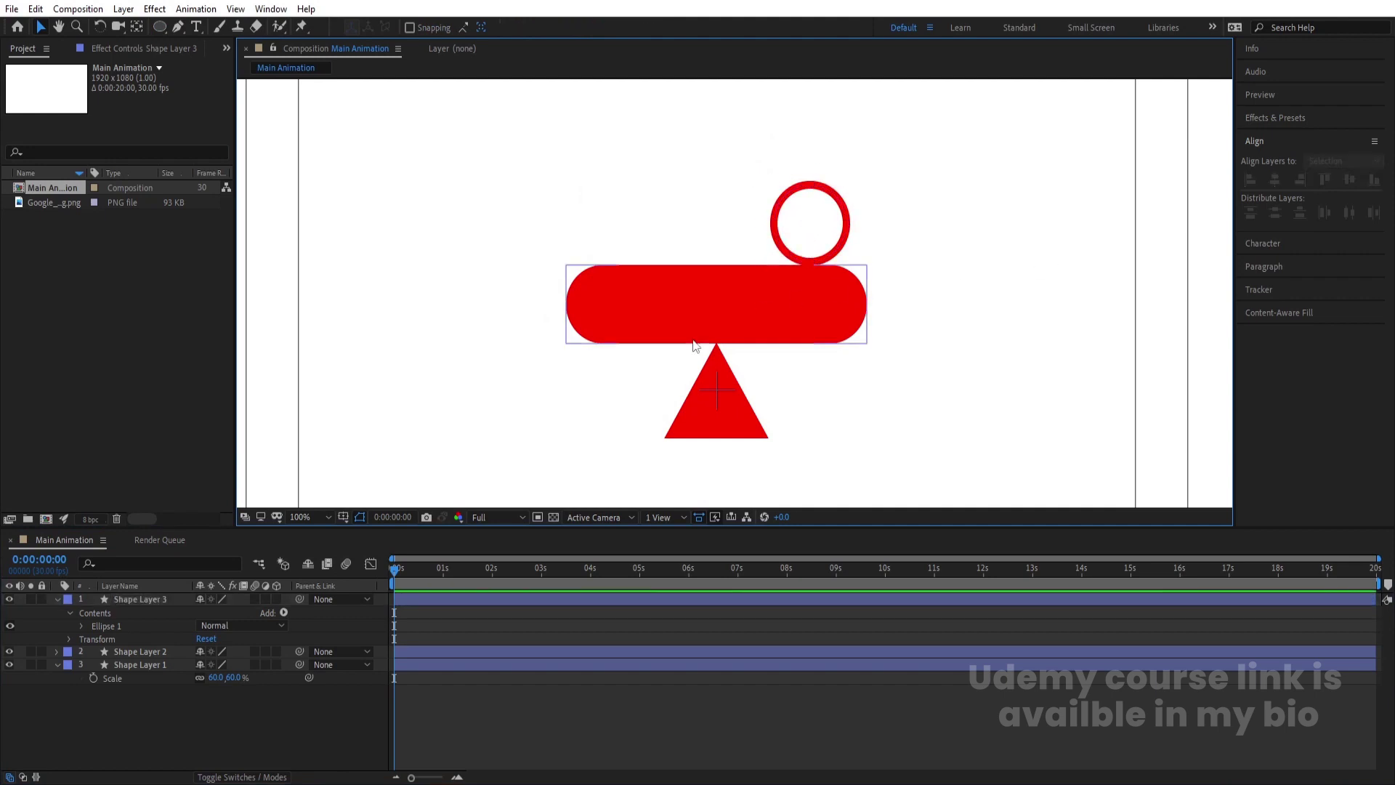
Step: Collapse the layers' properties, duplicate the circle layer and place the copy just below the triangle's base
key(u)
click(137, 599)
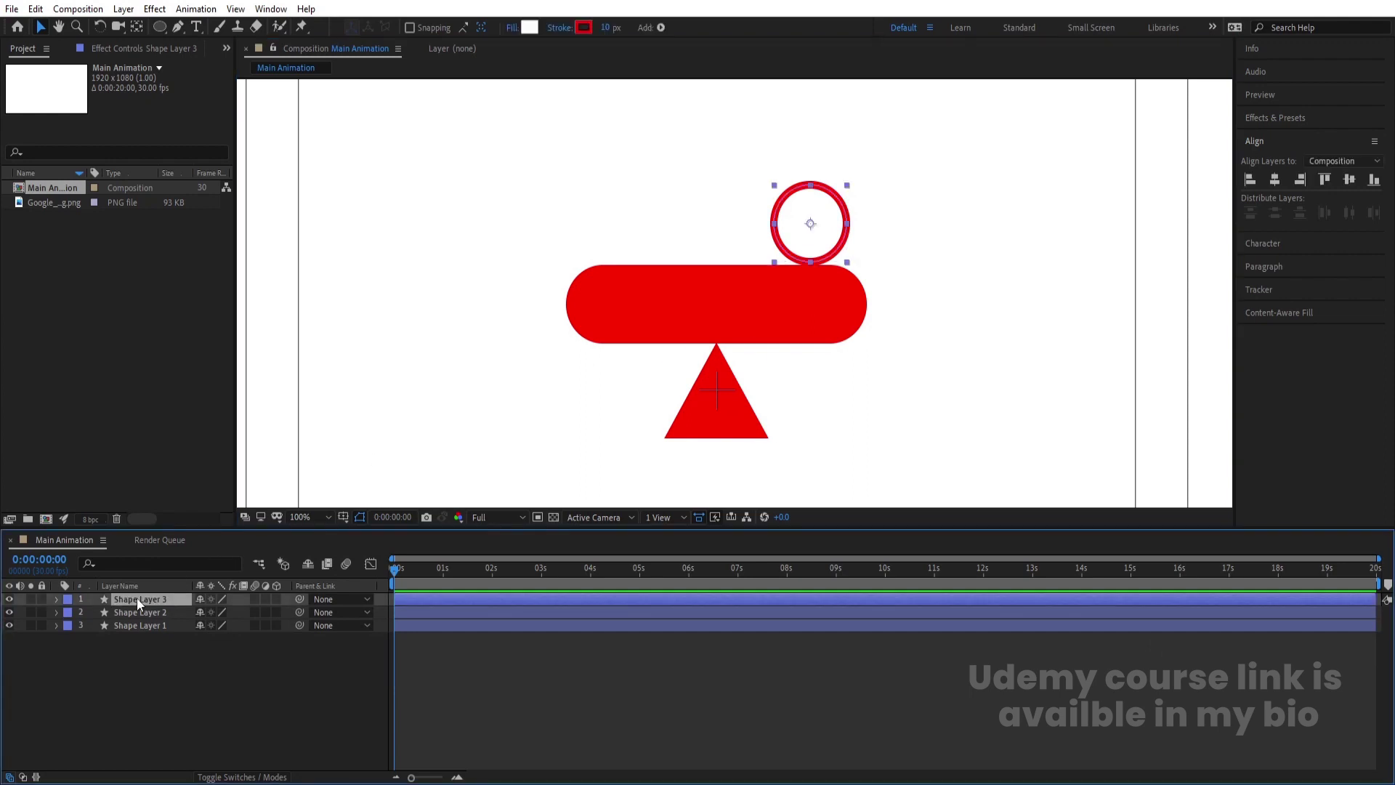
key(ctrl+d)
drag(805, 240, 708, 469)
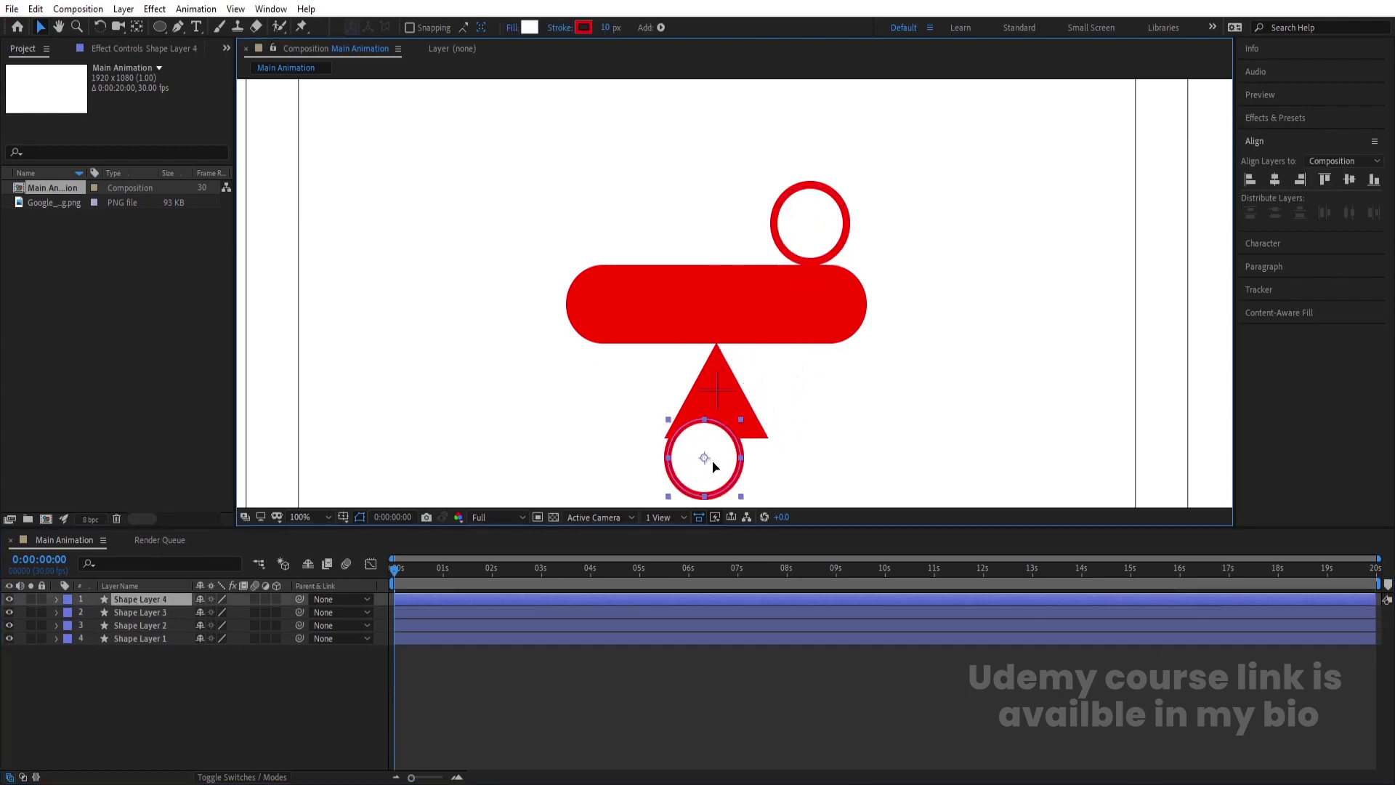
scroll(710, 368, down, 3)
drag(719, 360, 736, 382)
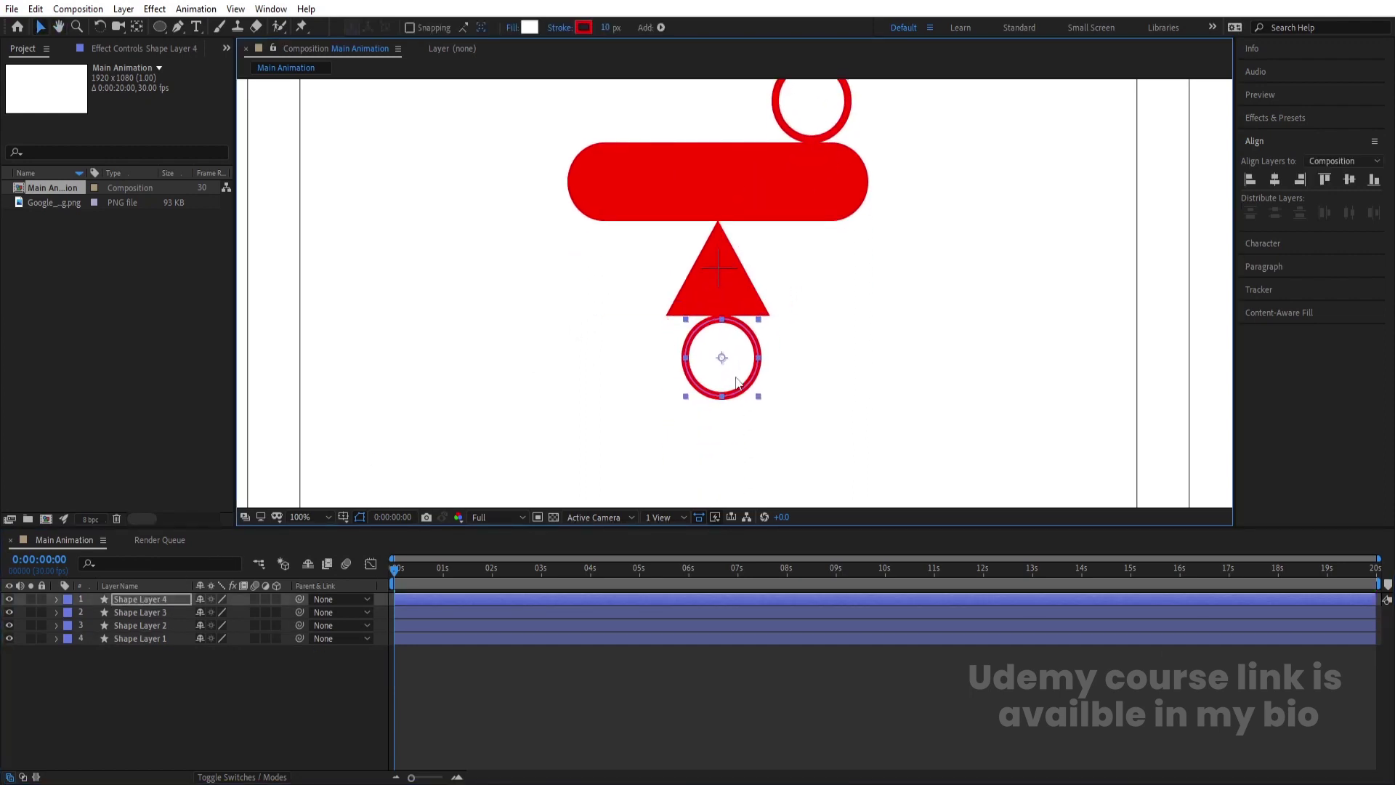
Step: Scale the duplicated circle to 51% and set its stroke to none
key(s)
drag(218, 612, 182, 612)
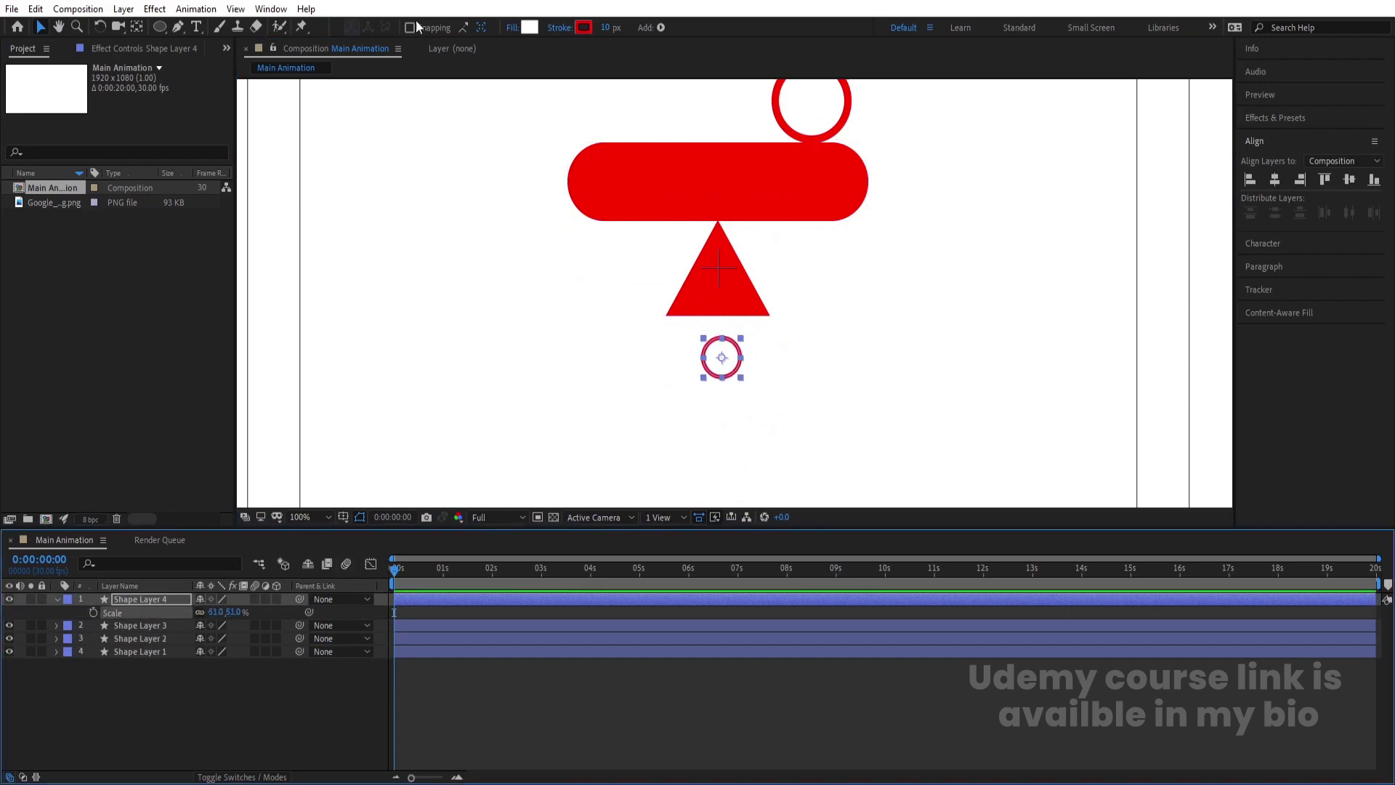
click(557, 30)
click(626, 349)
click(674, 434)
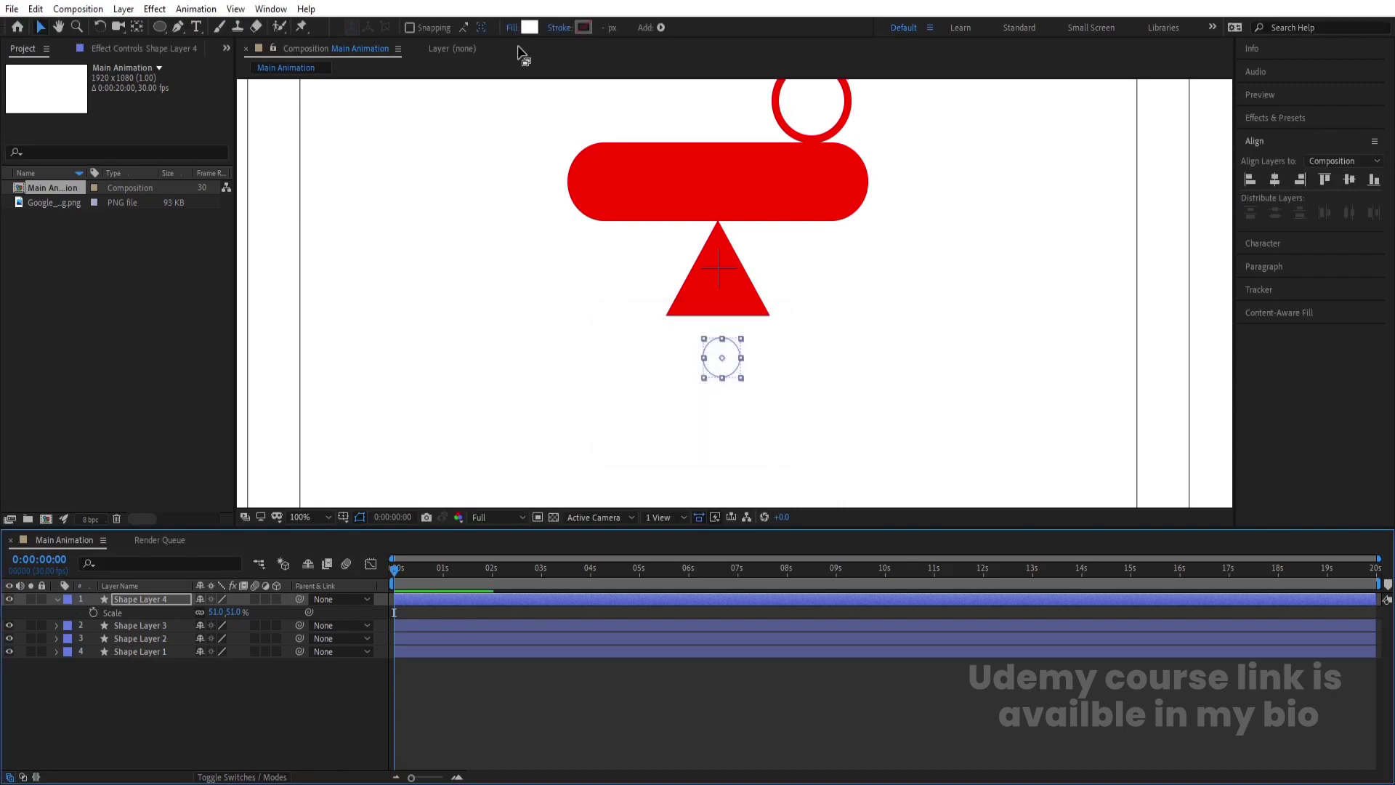
Step: Fill the small circle below the triangle with the red sampled from the bar
click(530, 27)
click(529, 349)
click(697, 191)
click(546, 275)
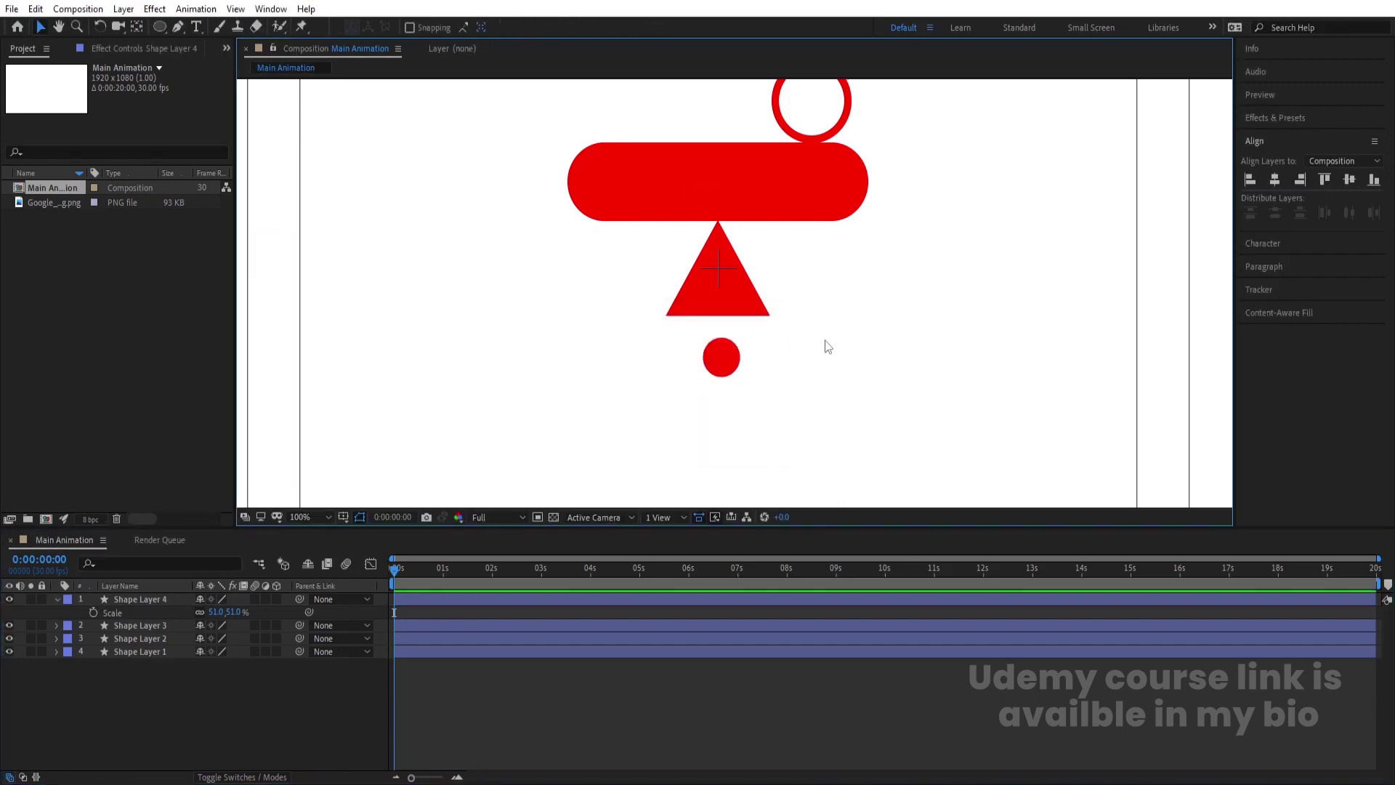
Step: Centre the small circle horizontally in the composition, move it up against the triangle's base, and collapse its scale property
click(1267, 181)
drag(712, 365, 711, 343)
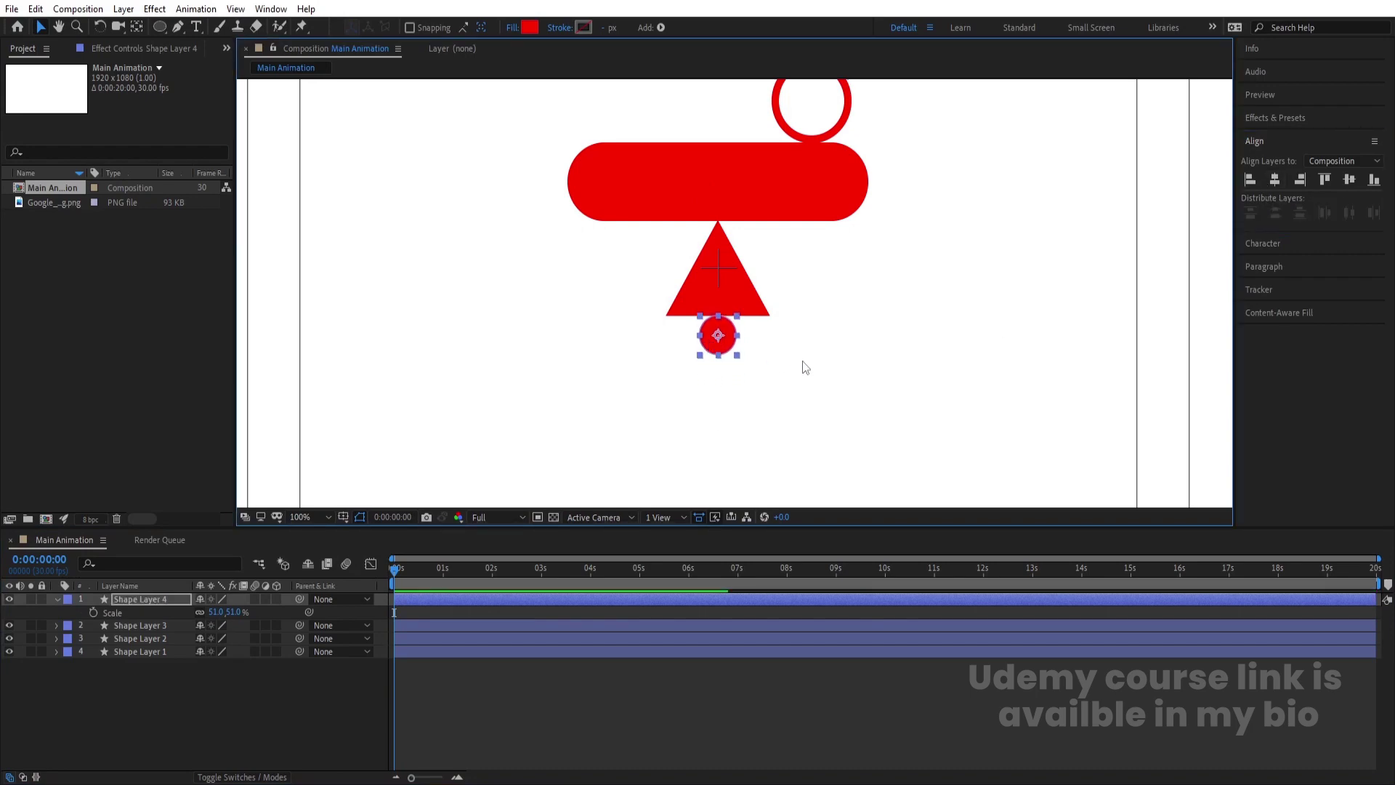
click(802, 367)
key(comma)
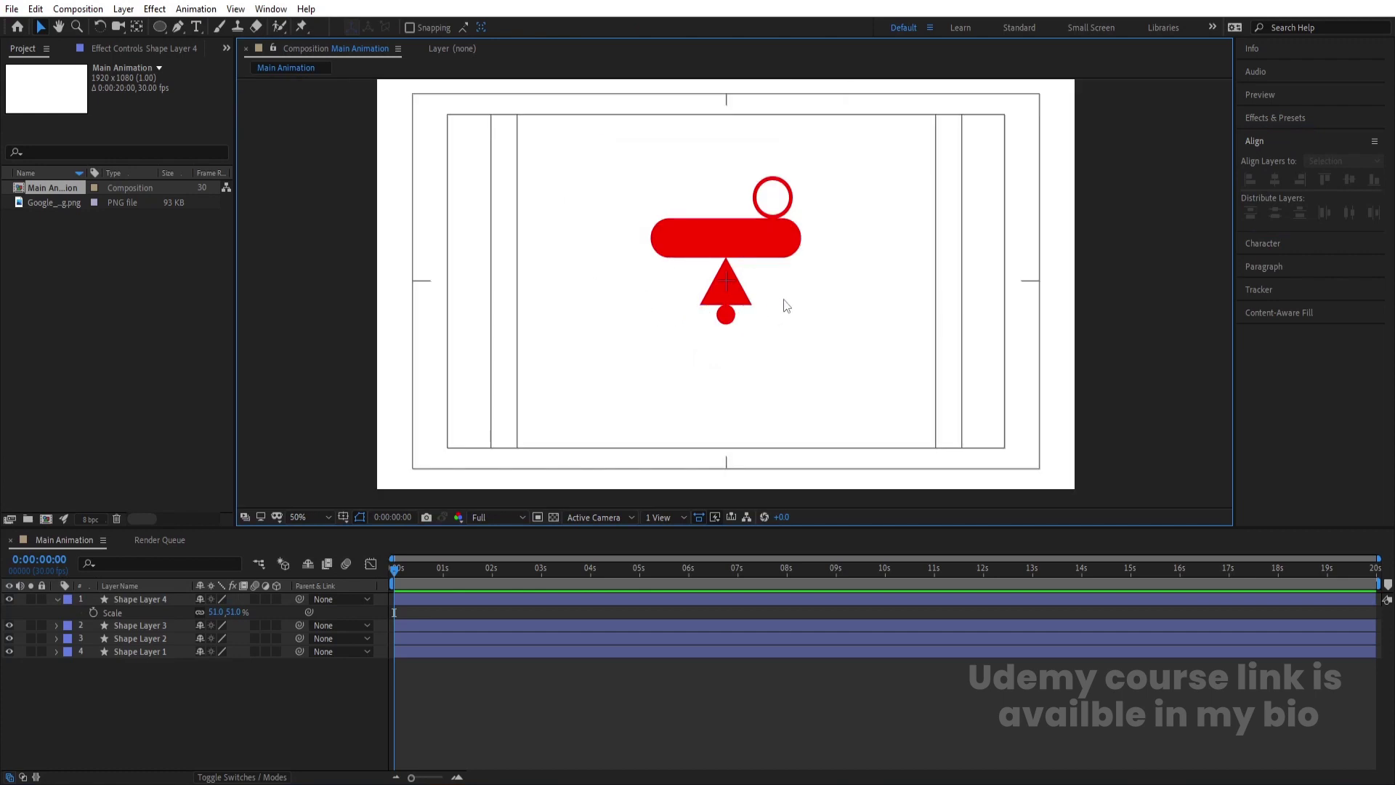
click(306, 518)
click(312, 246)
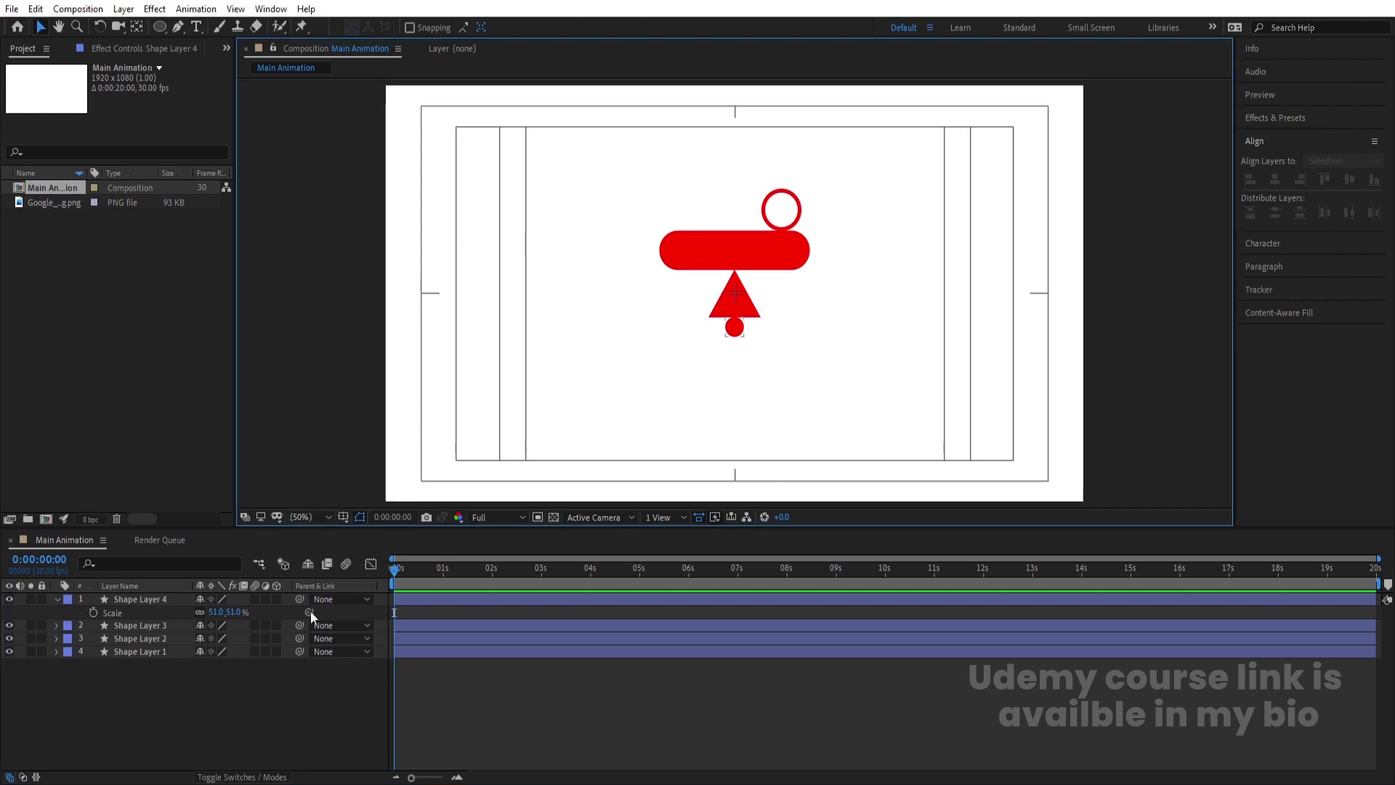
key(s)
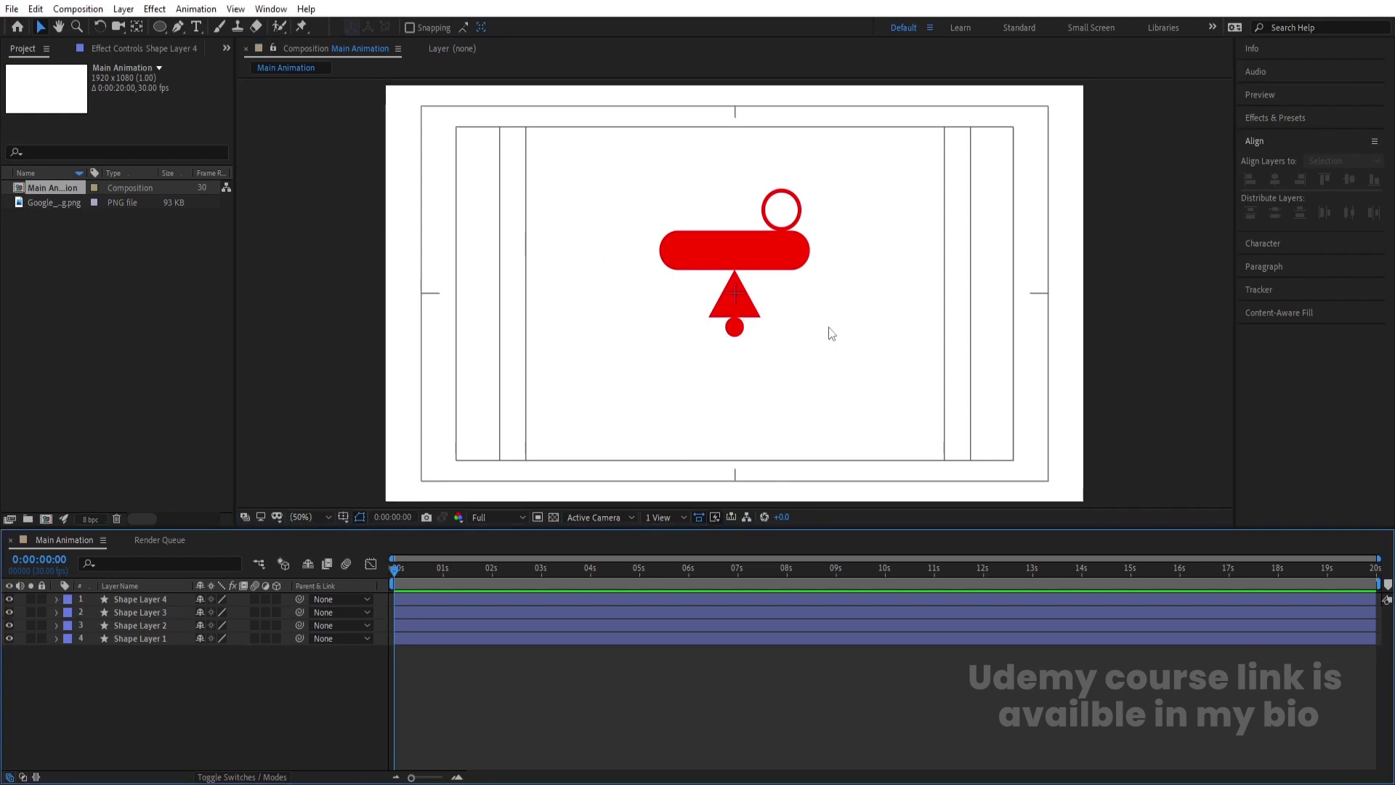
Step: Keyframe the ring's position at 0 seconds and move it horizontally to the bar's left end at 1 second
scroll(778, 284, up, 2)
click(786, 167)
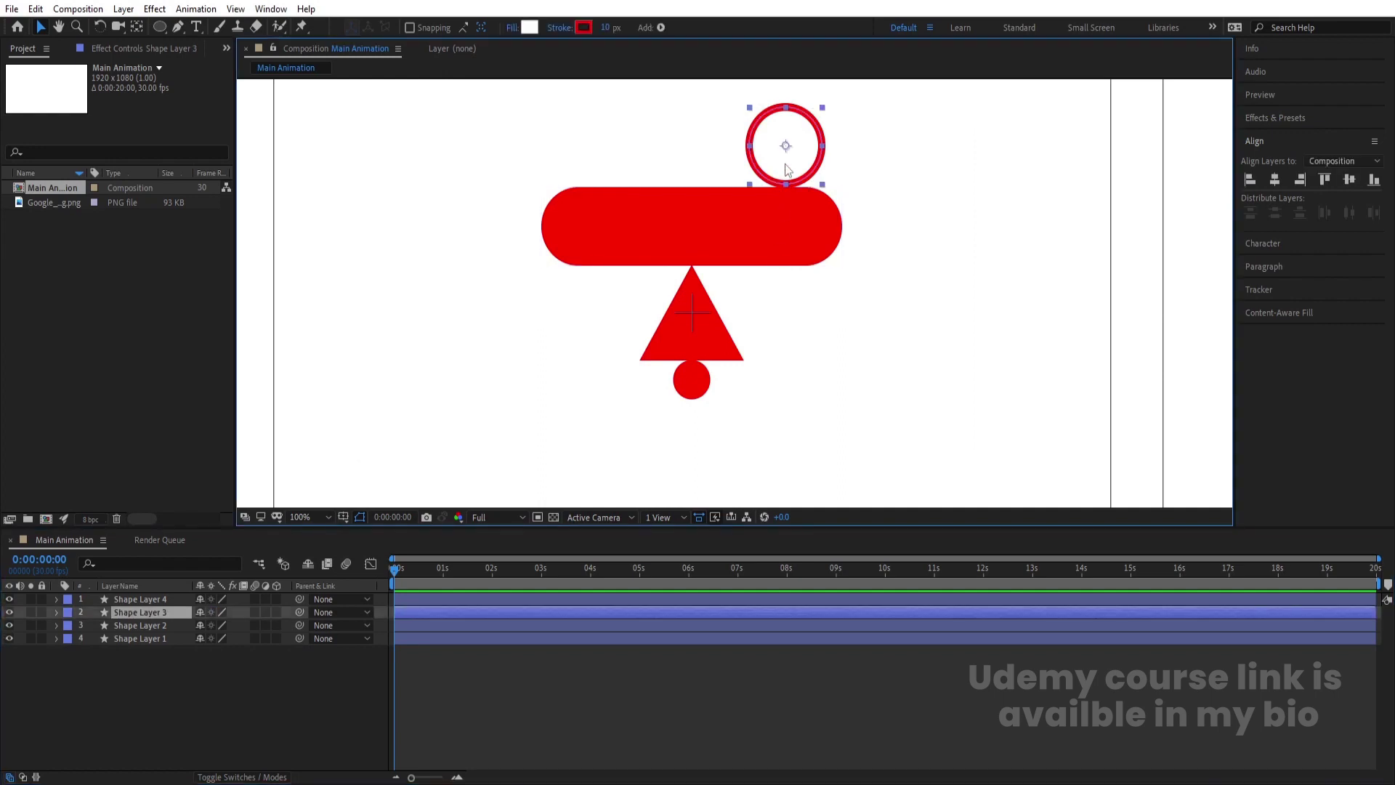
key(p)
click(93, 626)
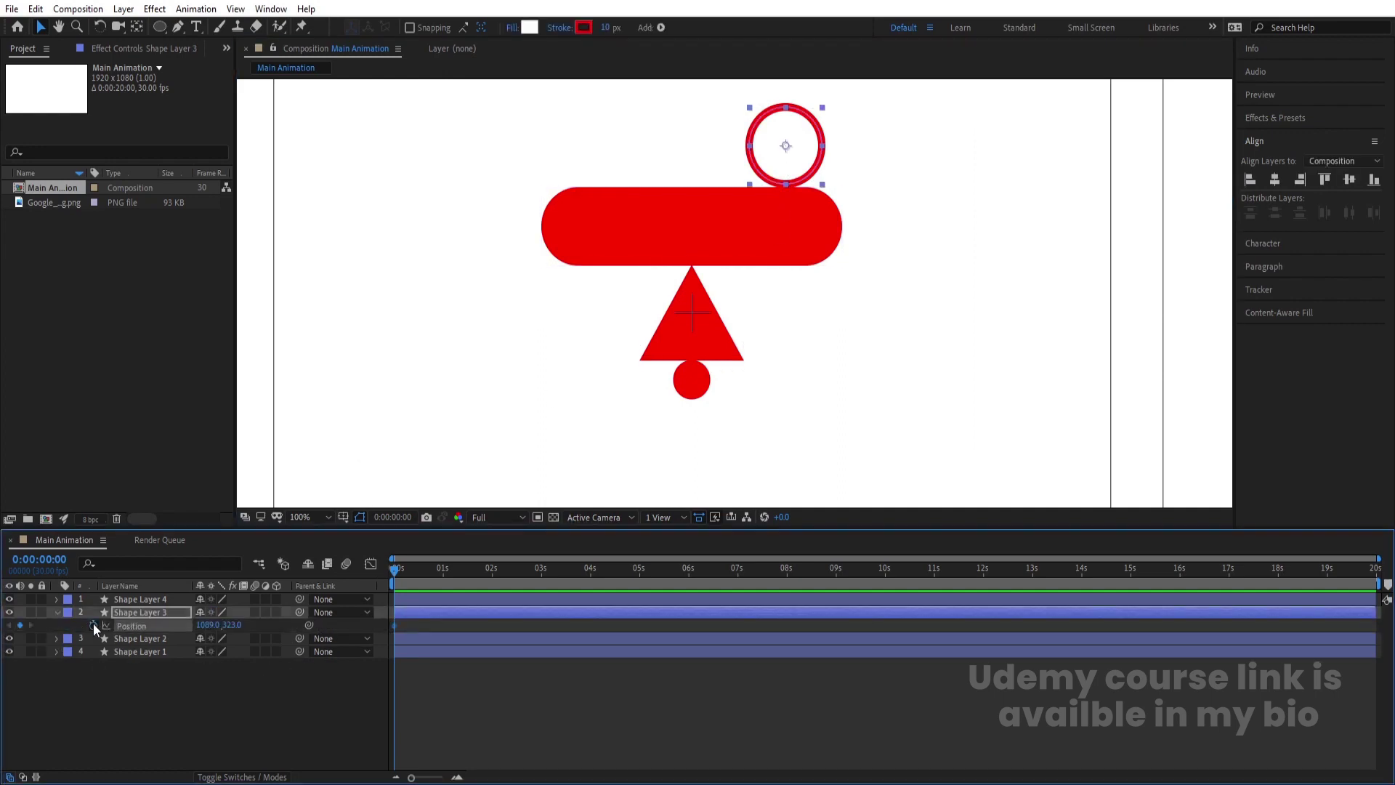
key(equal)
click(491, 569)
drag(777, 166, 593, 159)
Step: Copy the ring's first position keyframe to 2 seconds, apply Easy Ease to all its keyframes and preview the motion
click(591, 573)
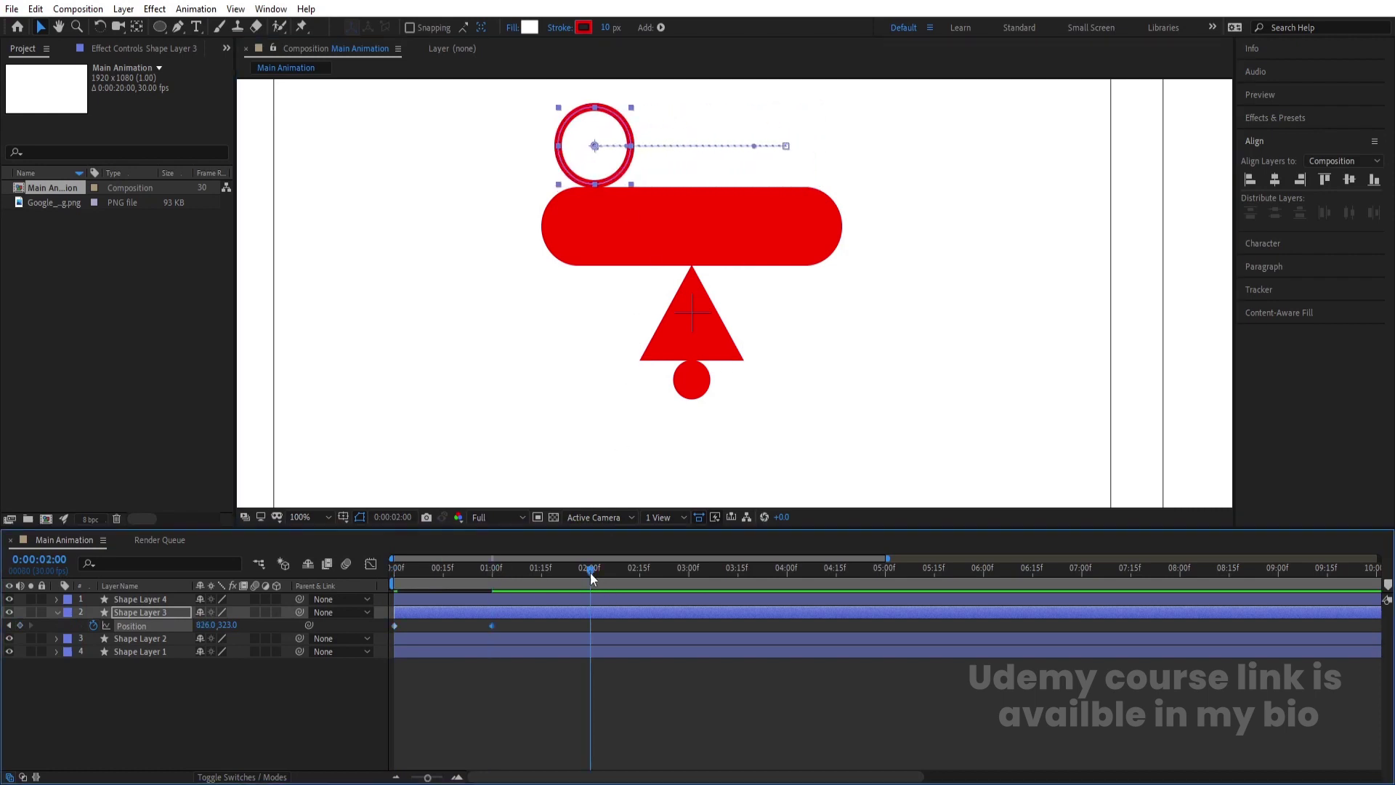
click(393, 626)
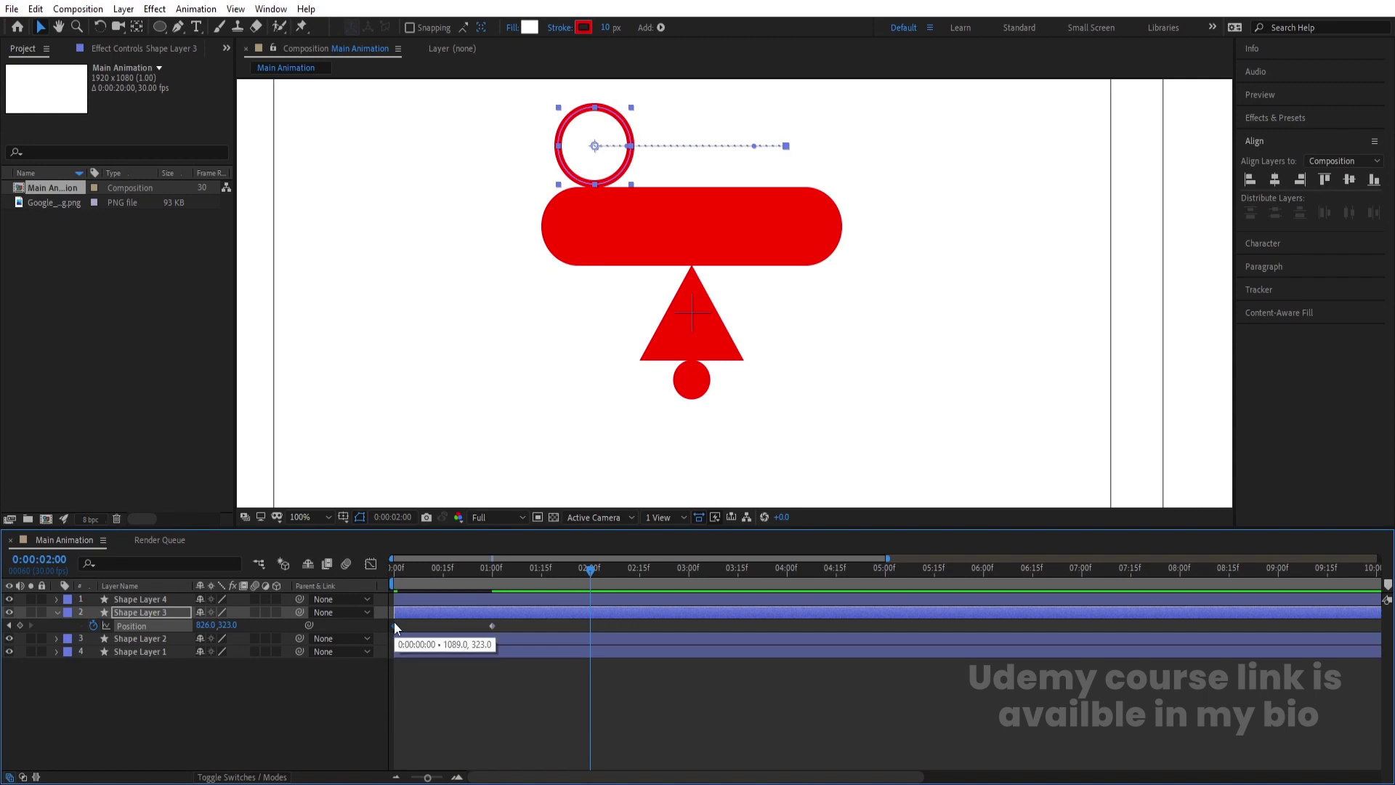
key(Num_Lock)
key(minus)
key(ctrl+c)
key(ctrl+v)
drag(513, 623, 321, 643)
key(F9)
key(space)
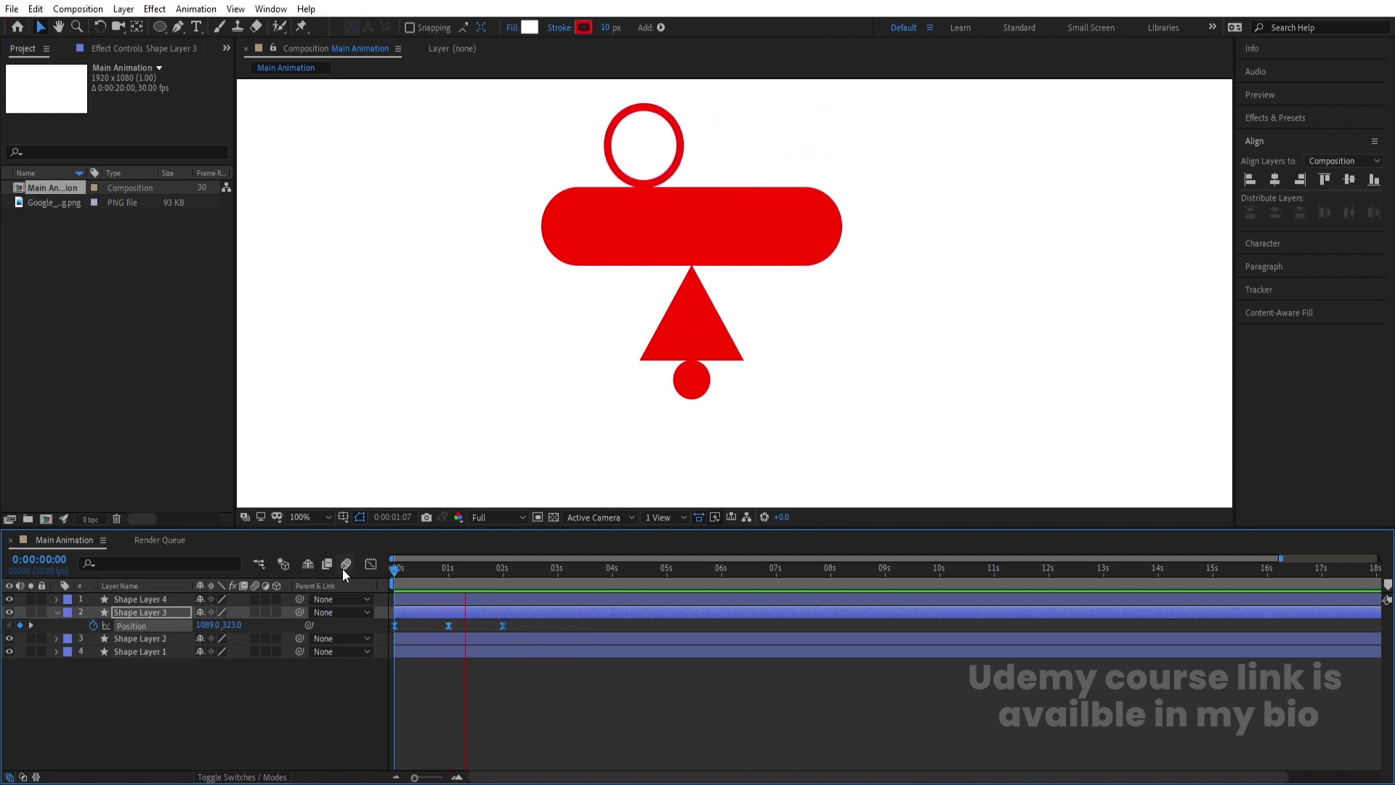
key(space)
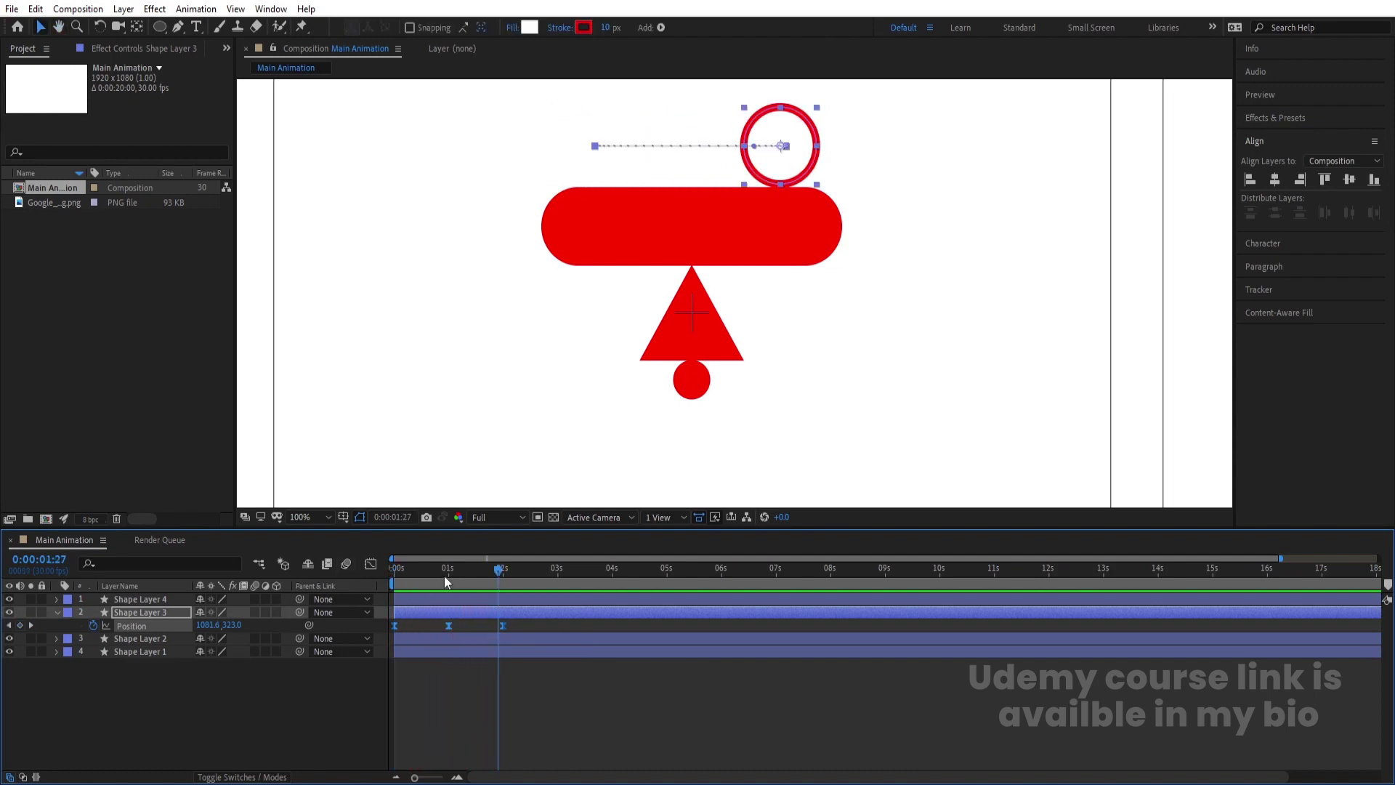
Step: Parent the ring layer, Shape Layer 3, to the bar layer, Shape Layer 2
click(189, 704)
click(591, 224)
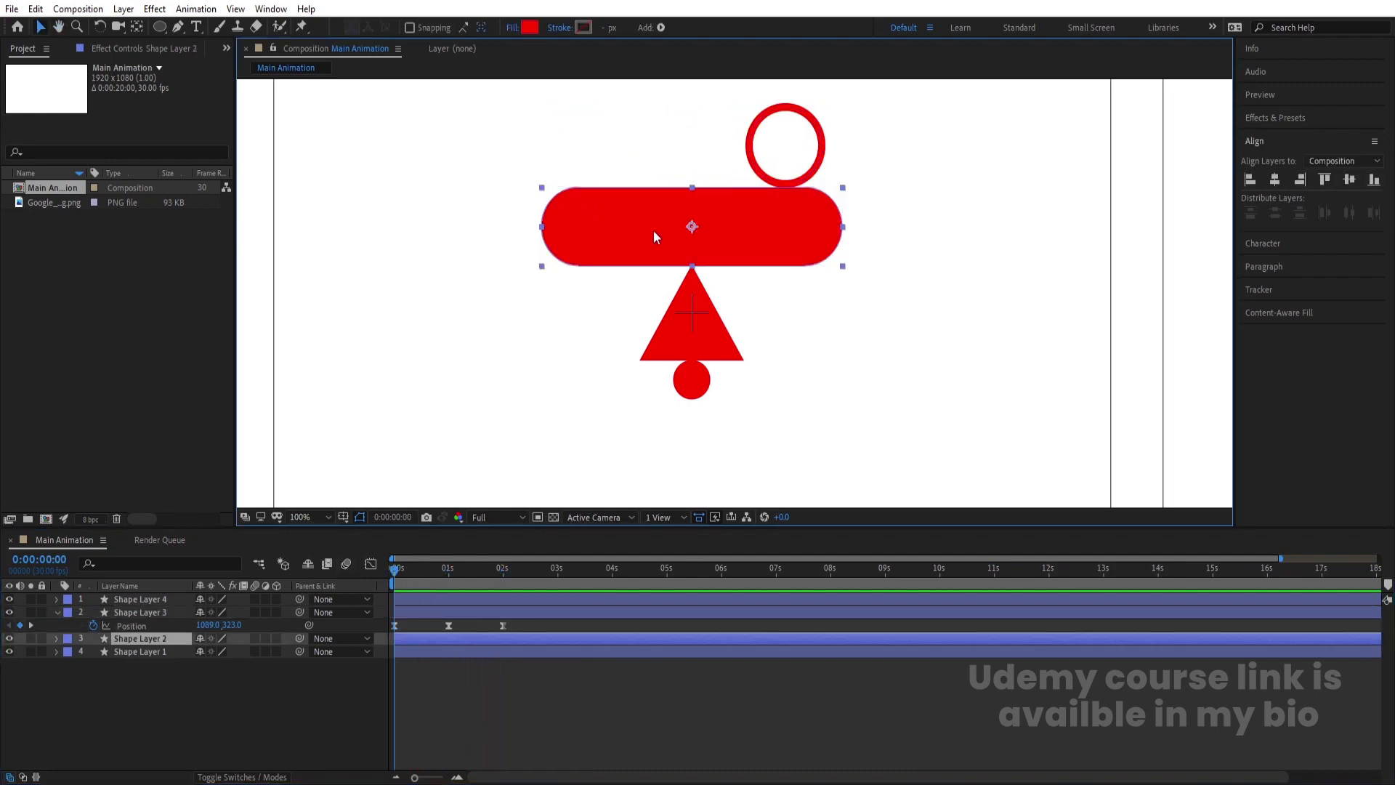
click(271, 611)
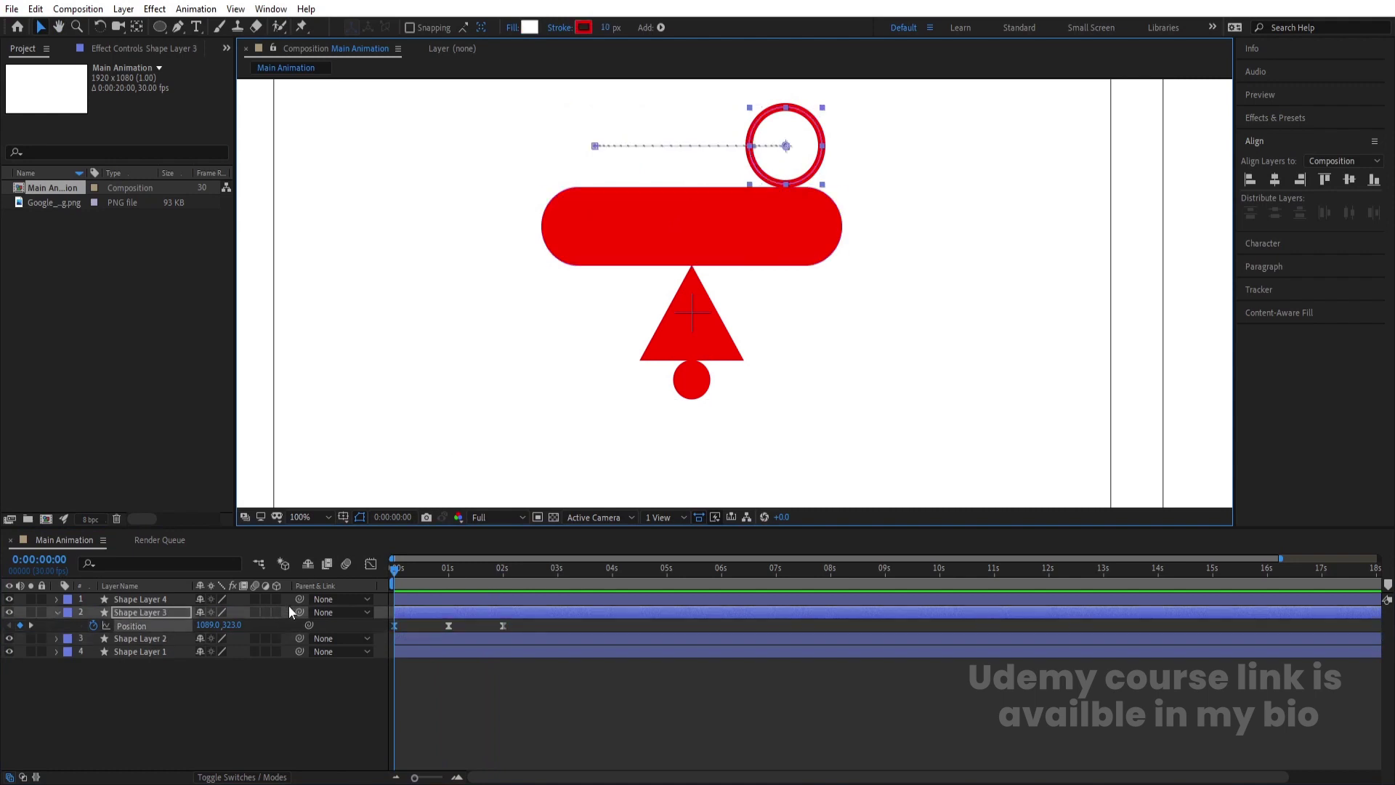
click(587, 227)
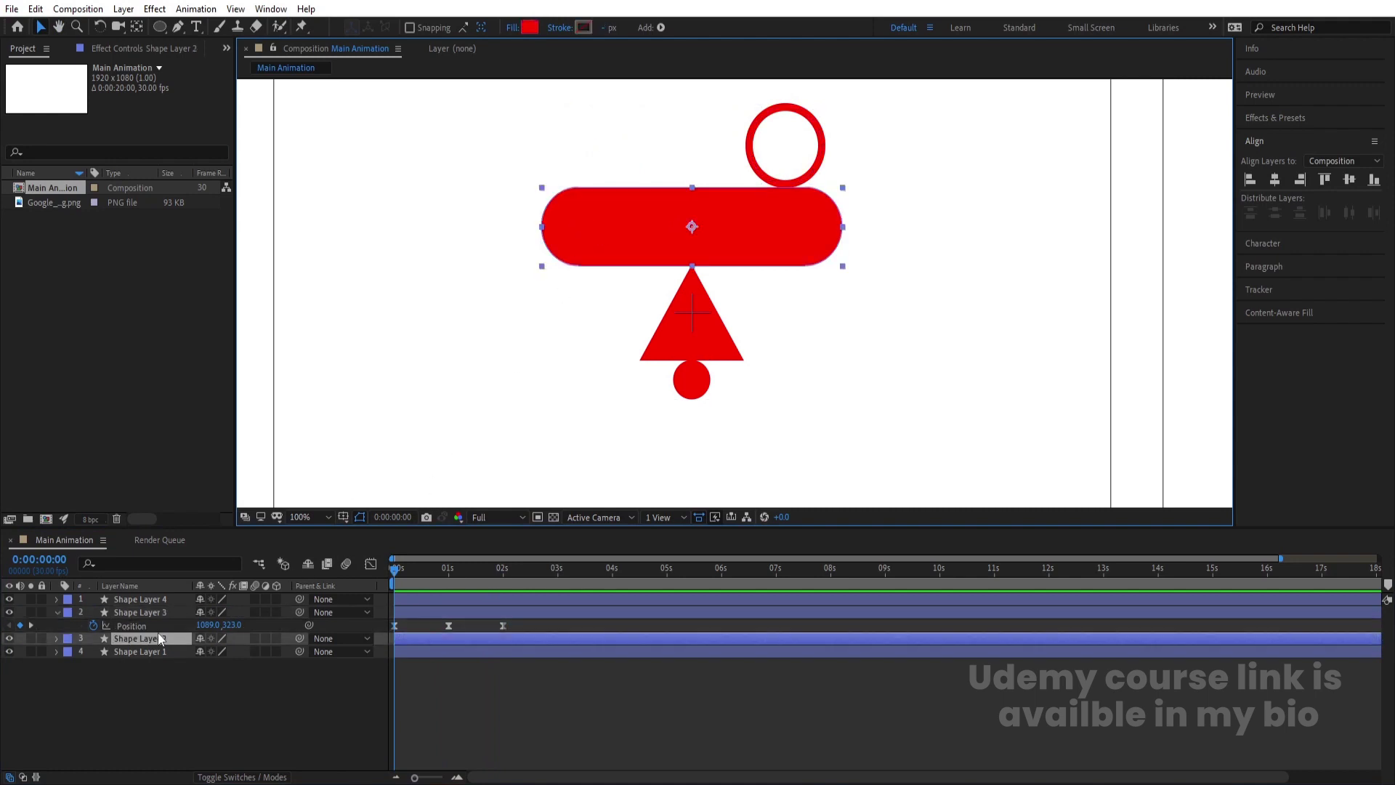
click(128, 611)
drag(299, 613, 163, 635)
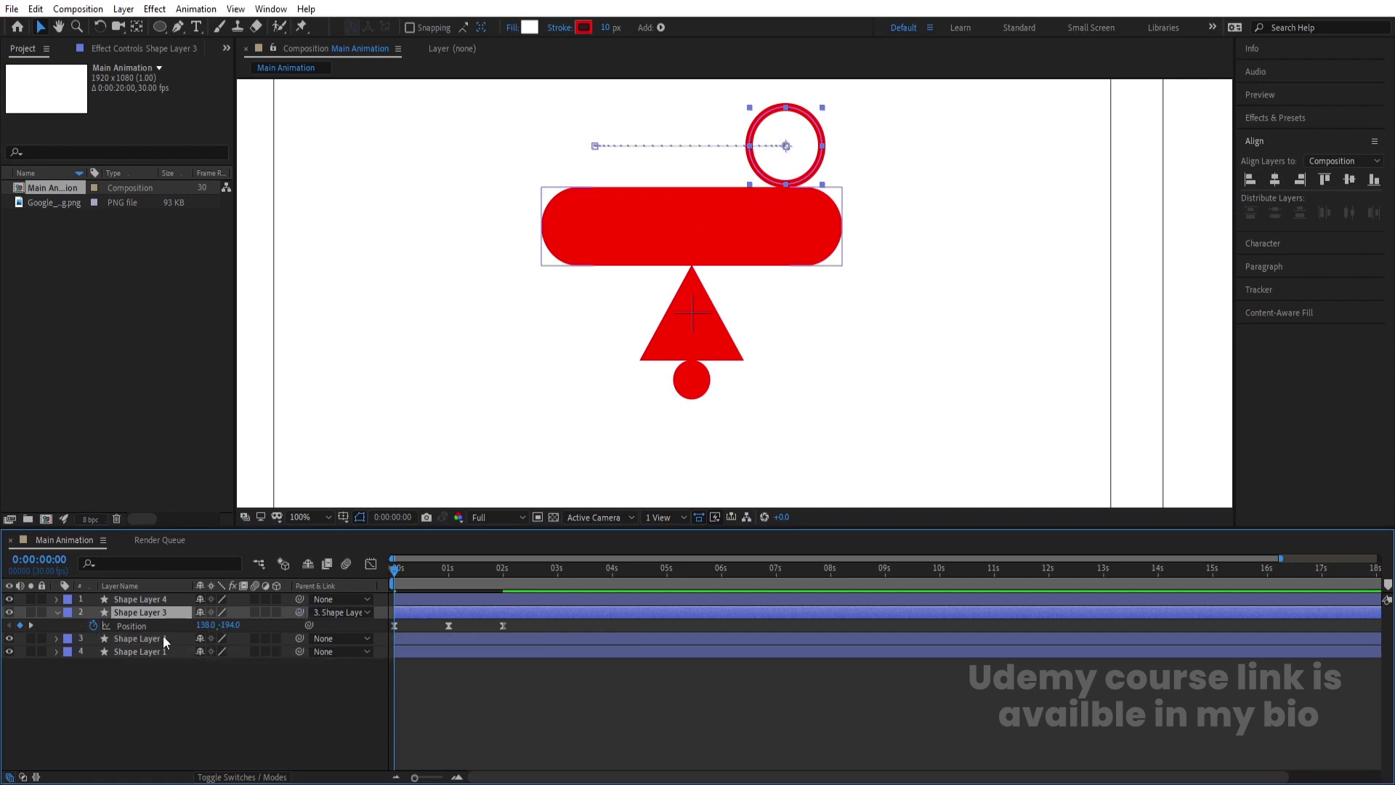
Step: Move the bar's anchor point to its bottom centre, at the tip of the triangle
click(163, 635)
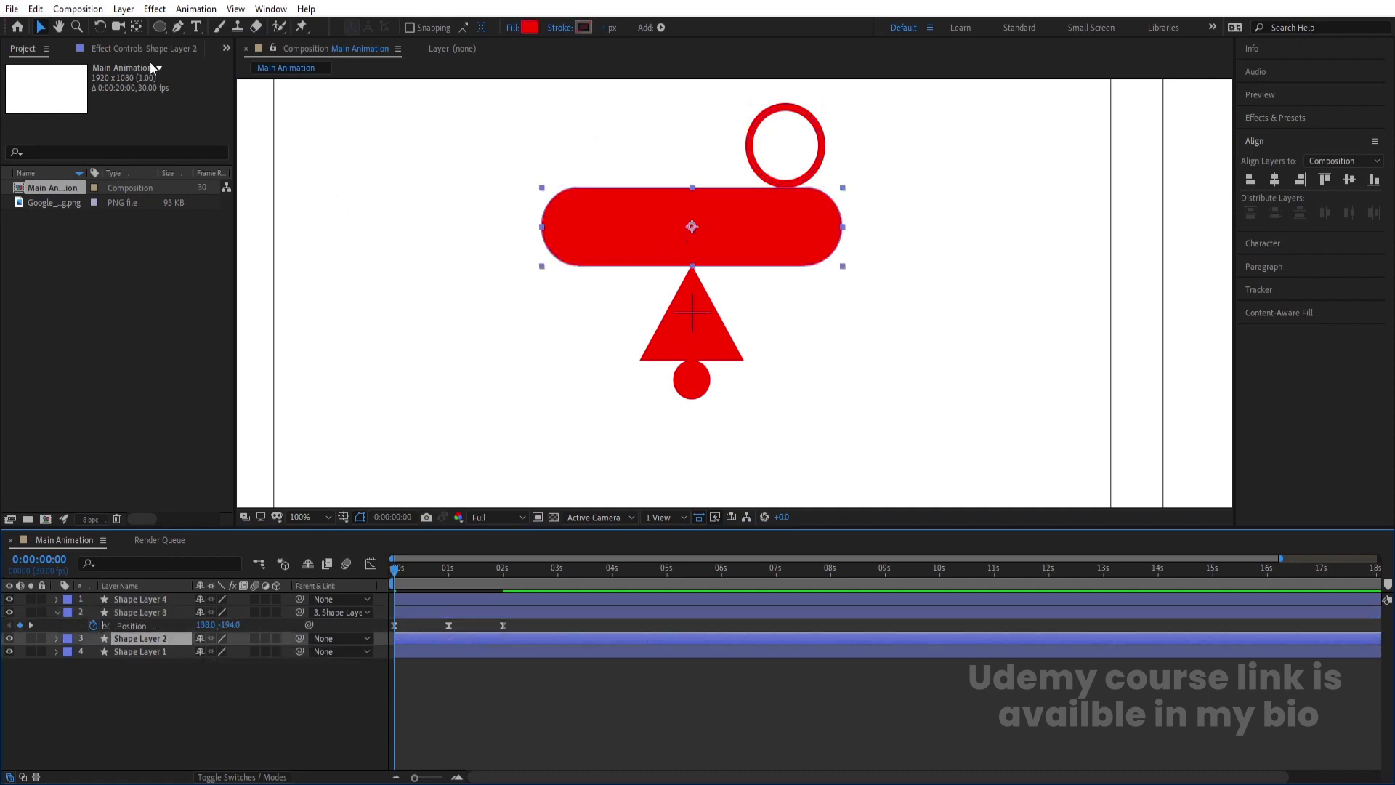
click(136, 27)
scroll(683, 228, up, 1)
drag(706, 231, 708, 303)
Step: Tilt the bar around its new anchor point by setting its rotation to -20°
click(119, 638)
key(r)
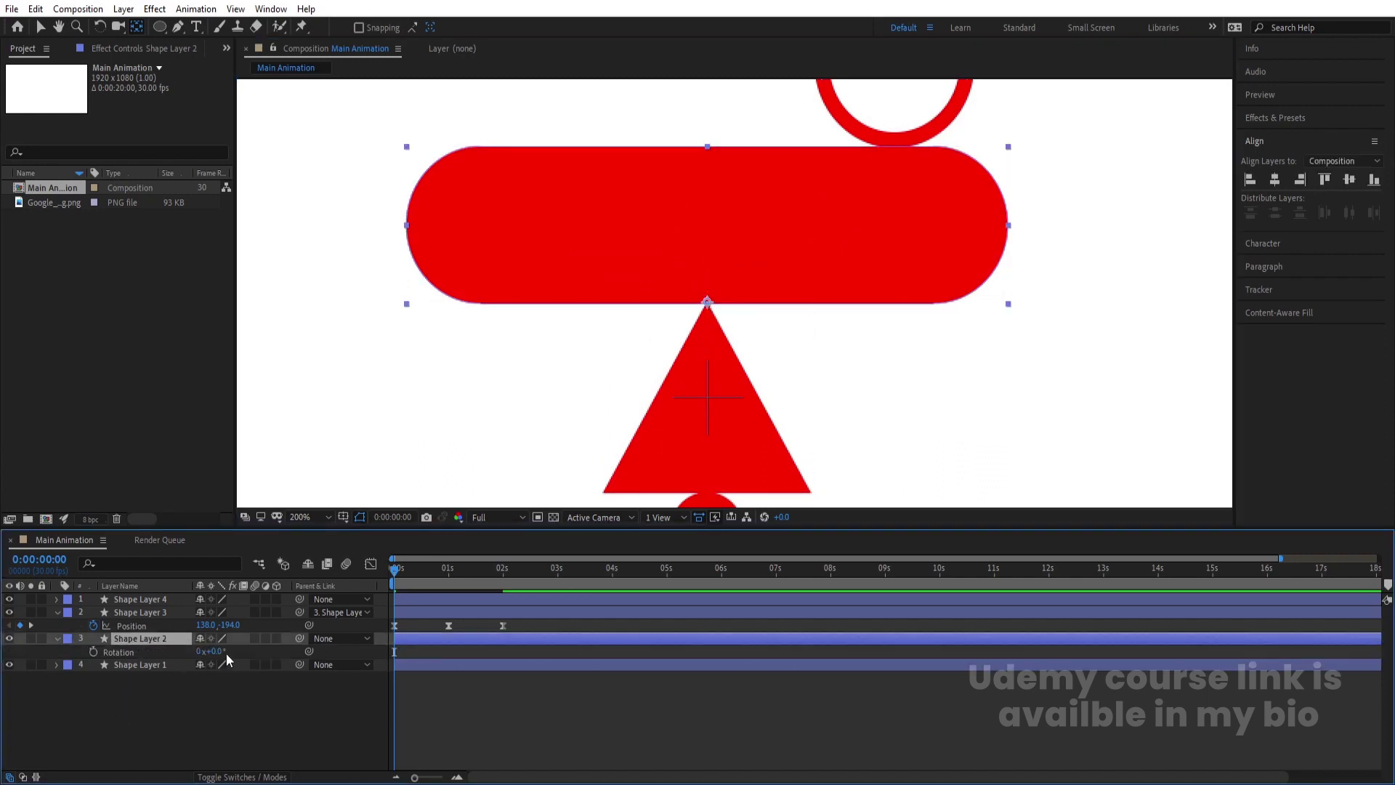
drag(215, 651, 208, 650)
click(211, 651)
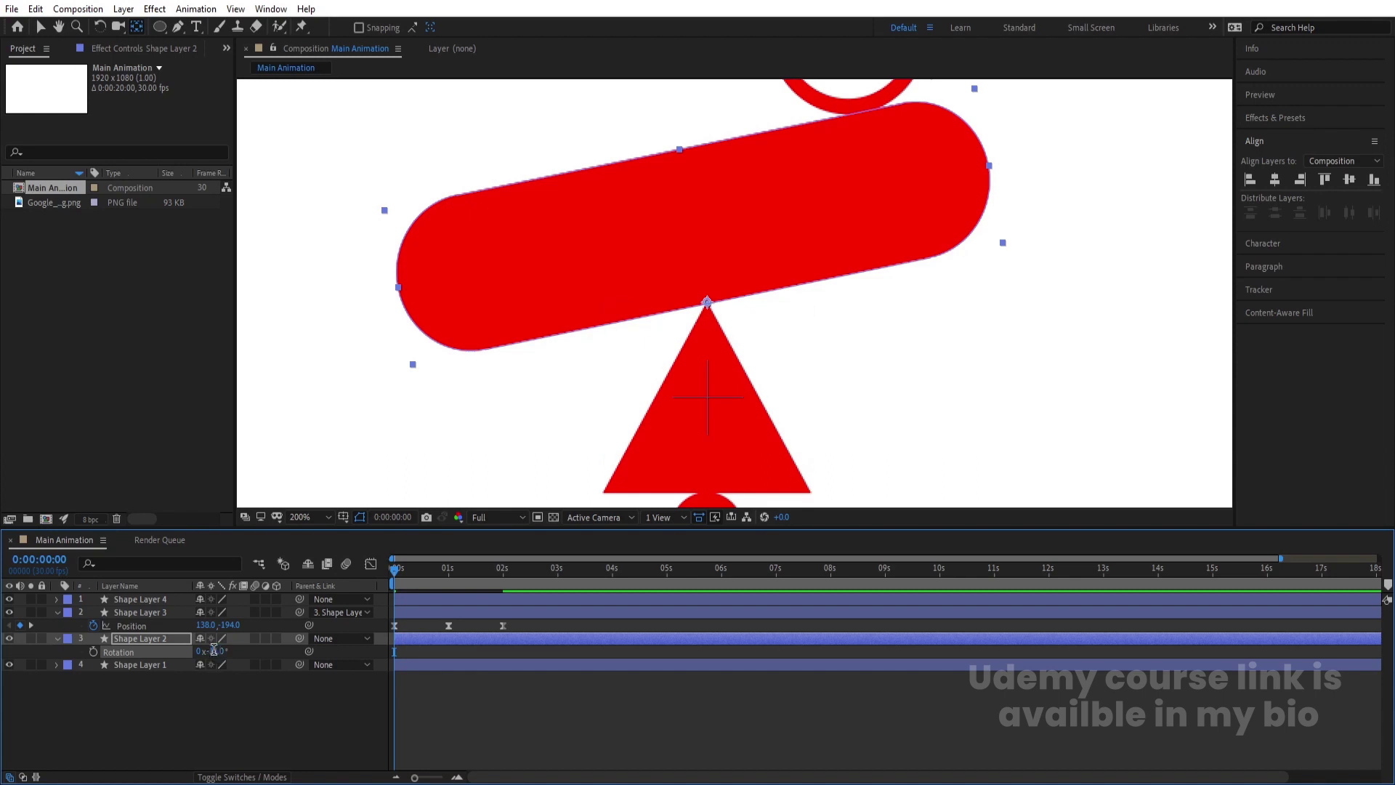
text(-15)
key(Return)
key(comma)
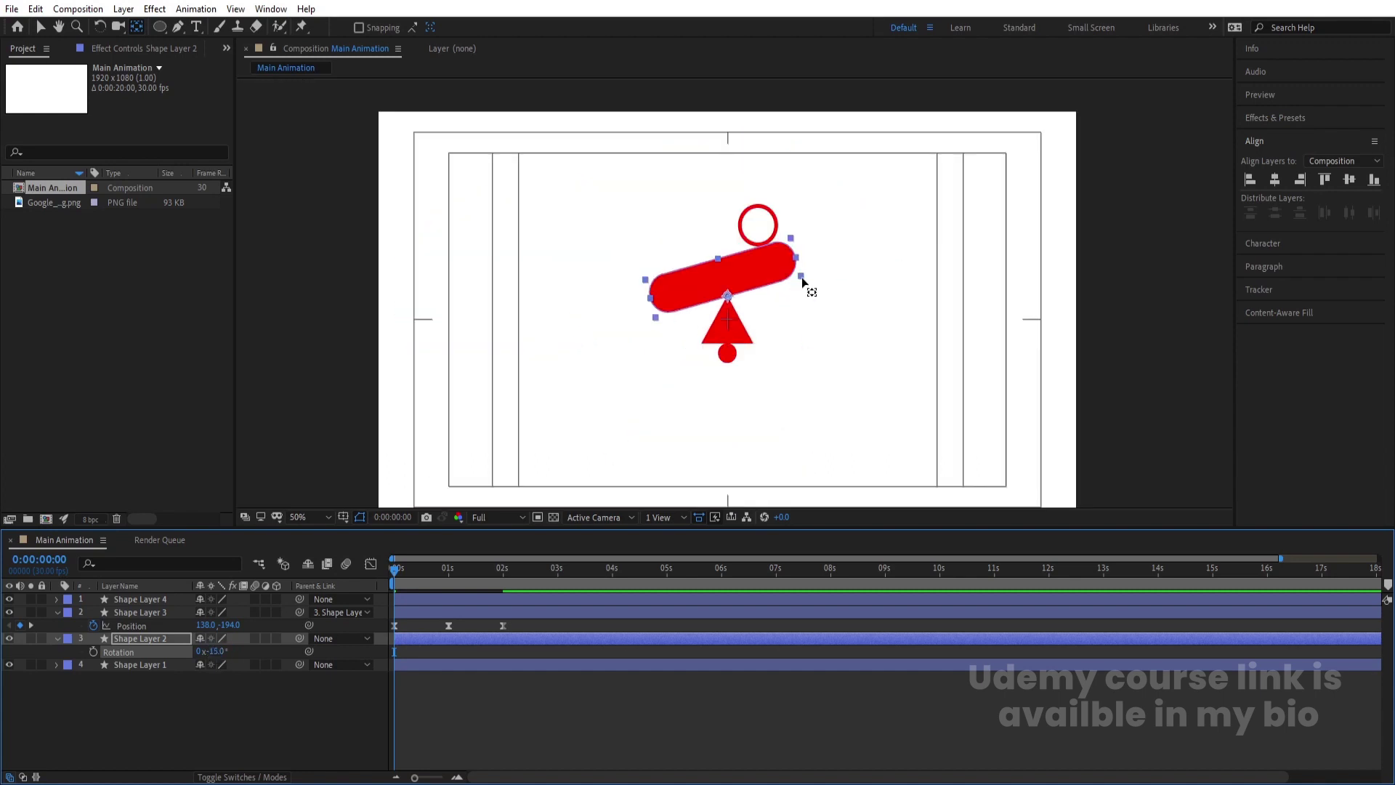
click(216, 652)
text(-20)
key(Return)
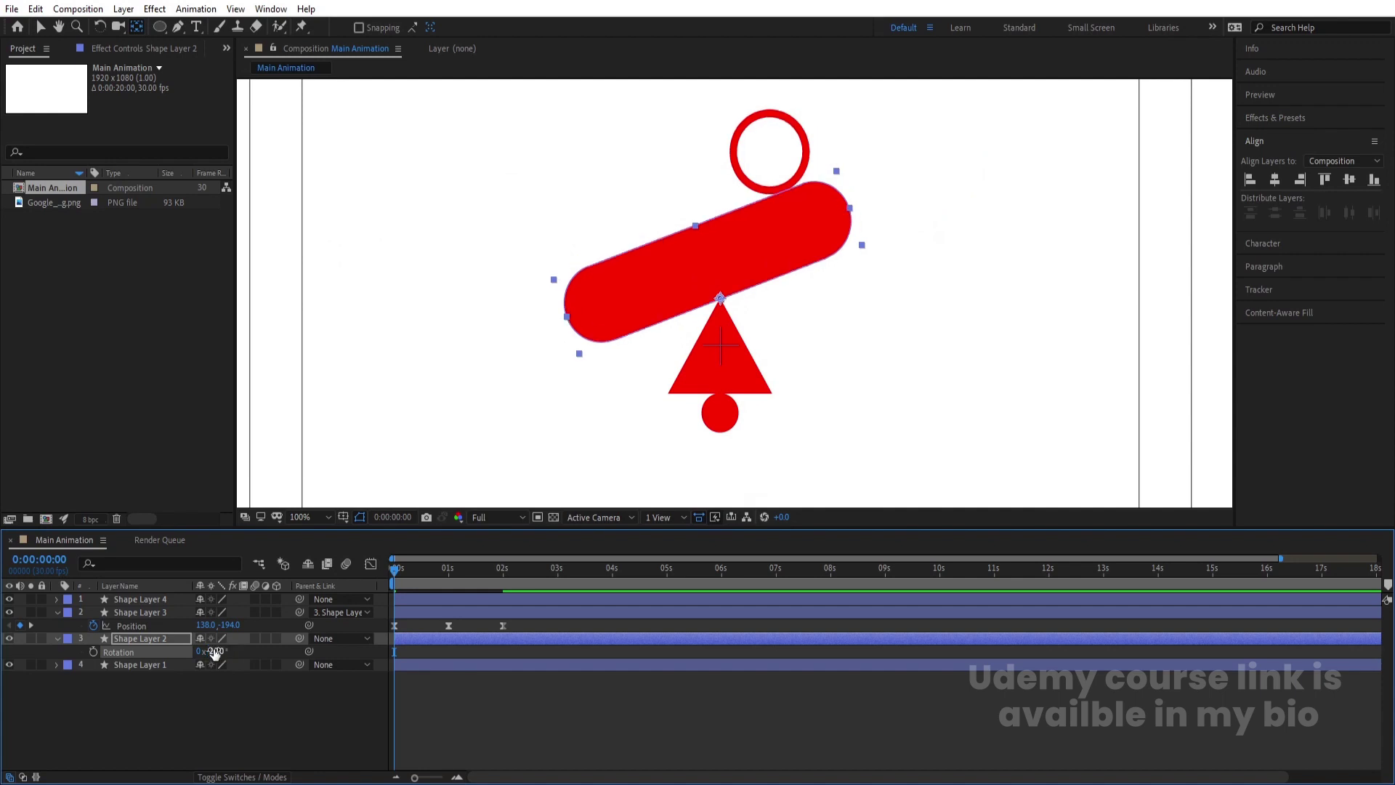
Step: Keyframe the bar's rotation at 0 seconds and set it to 20° at 1 second
click(131, 707)
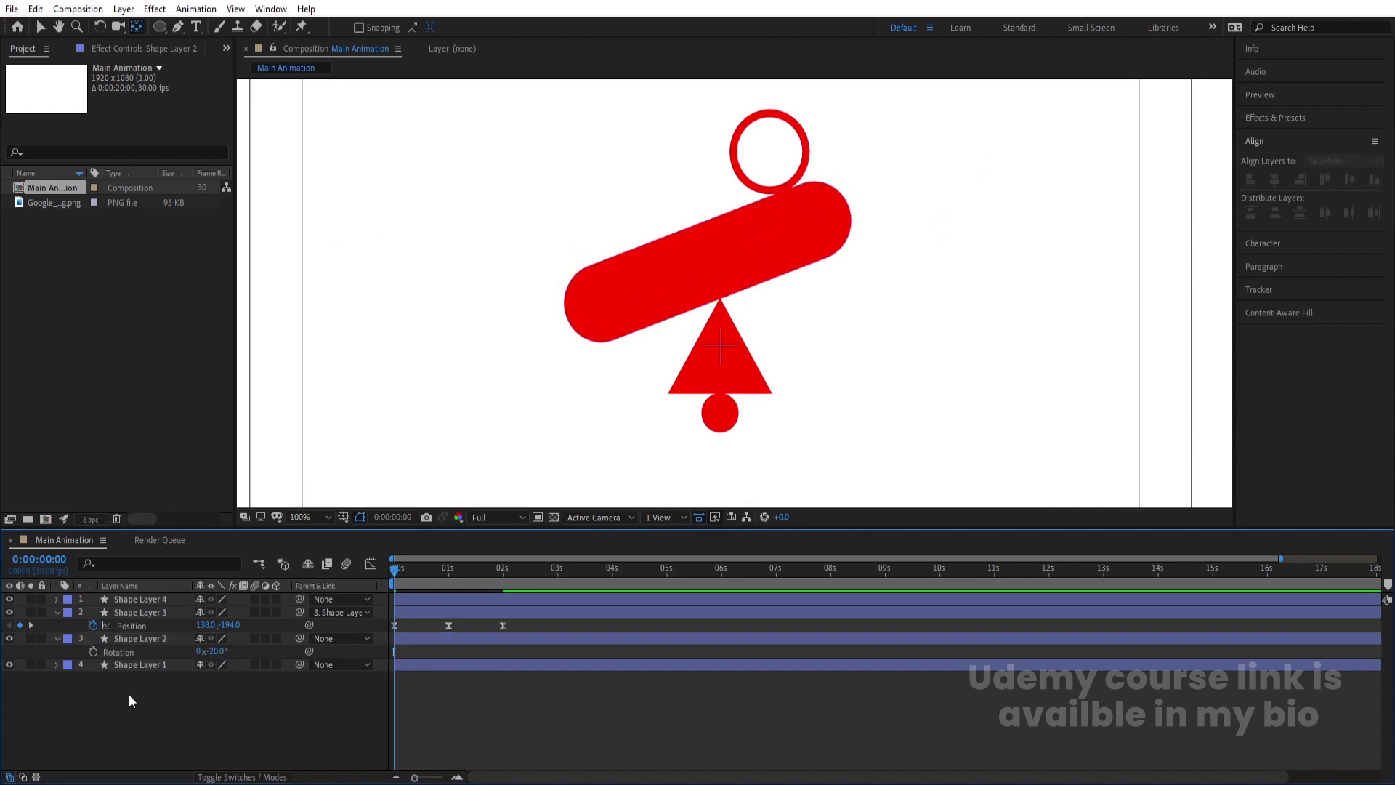
click(93, 652)
key(k)
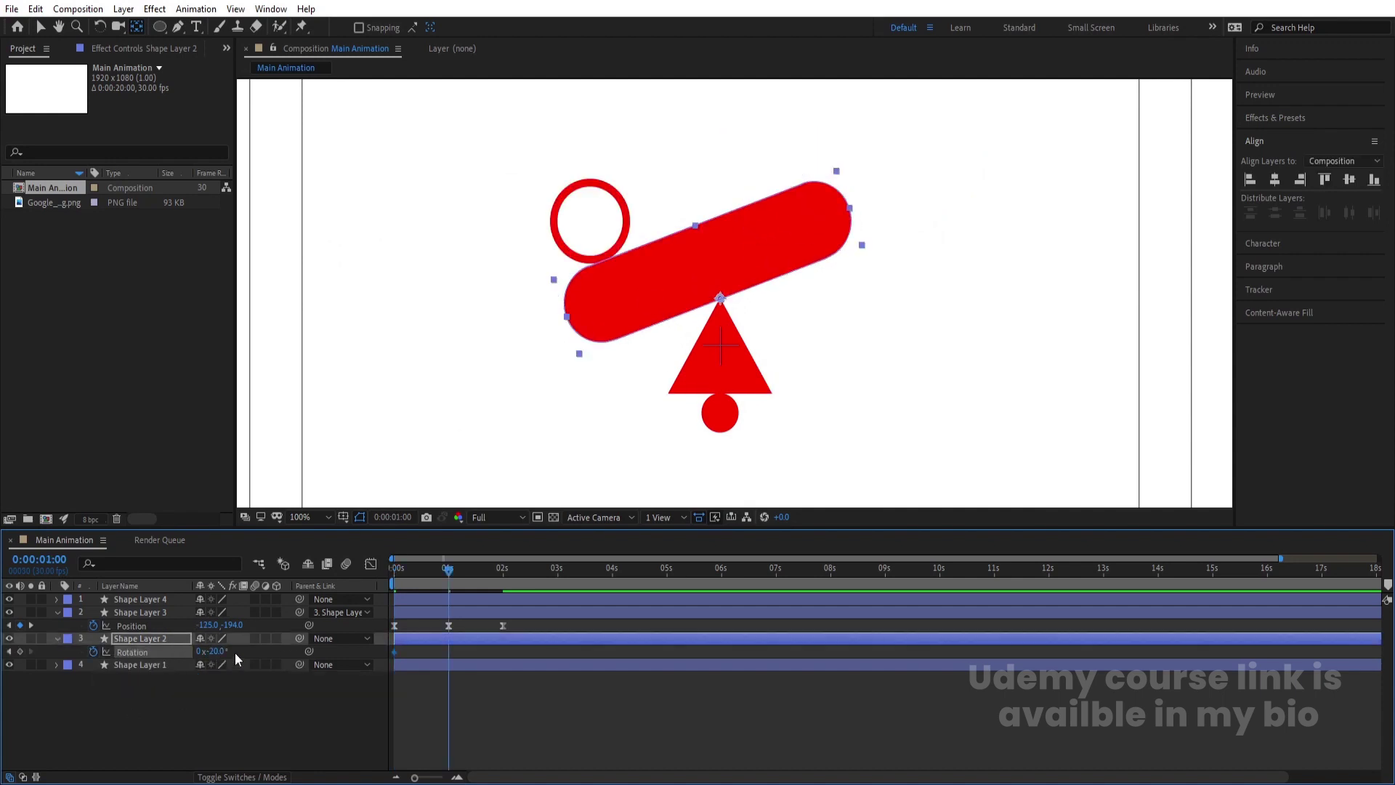
click(220, 651)
key(Return)
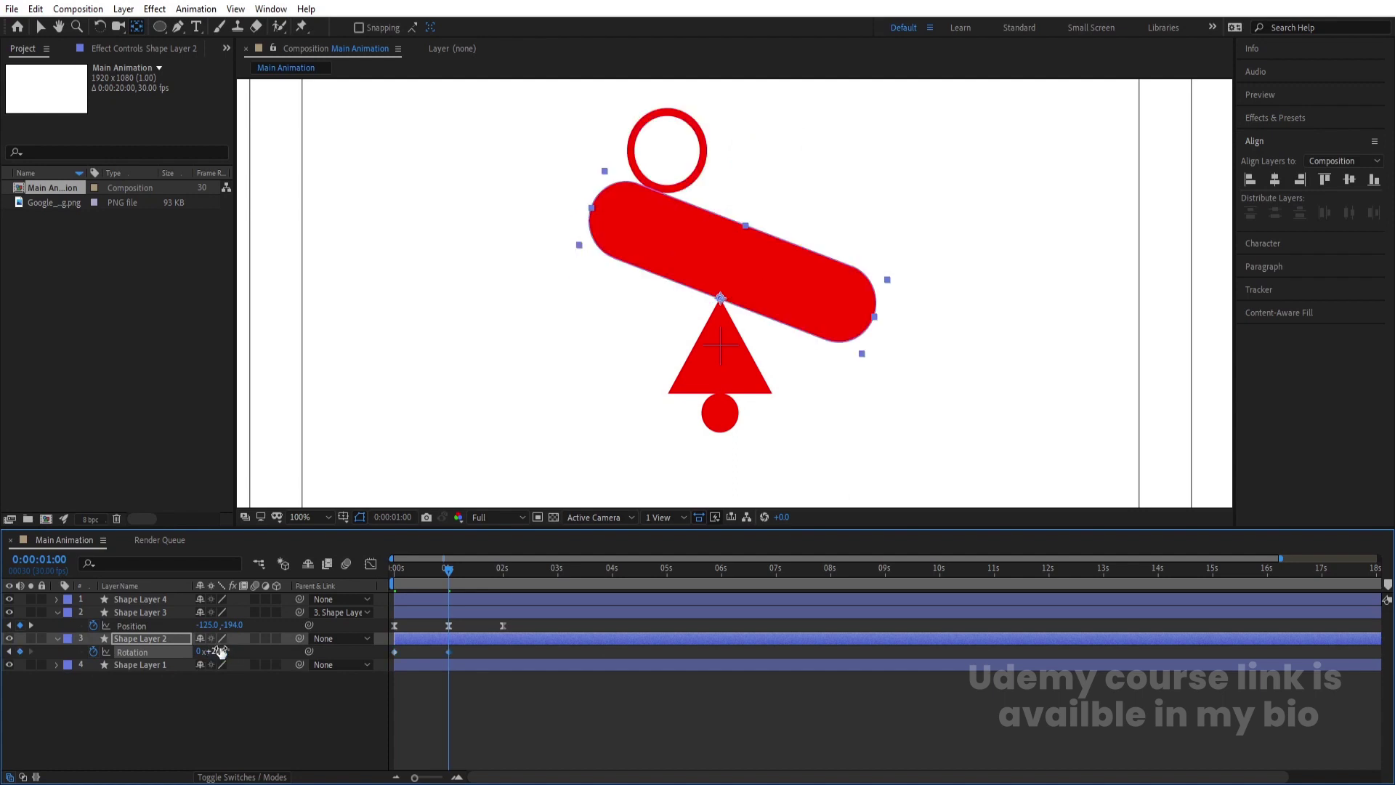
Step: Copy the bar's first rotation keyframe to 2 seconds, apply Easy Ease to its keyframes and preview the seesaw motion
key(k)
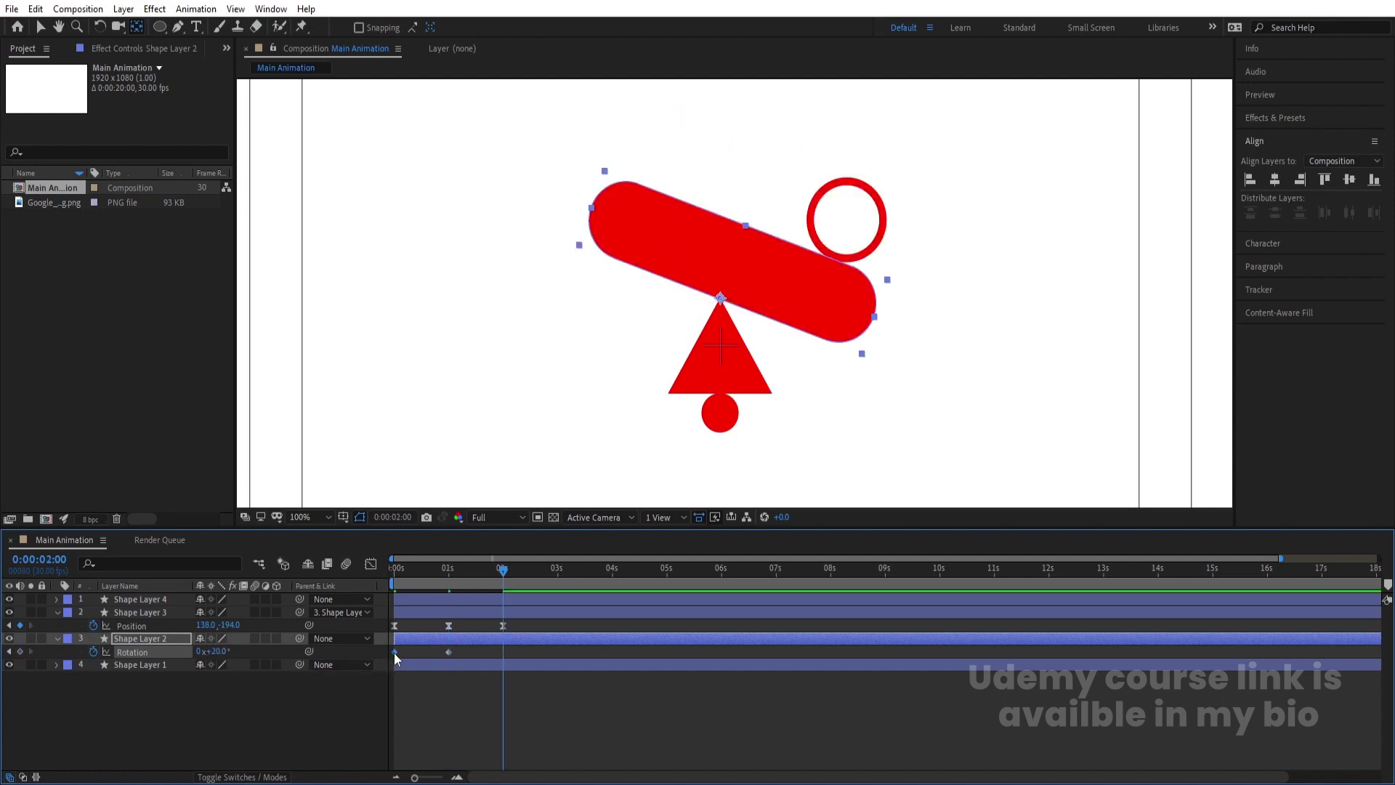
key(ctrl+v)
drag(530, 651, 352, 670)
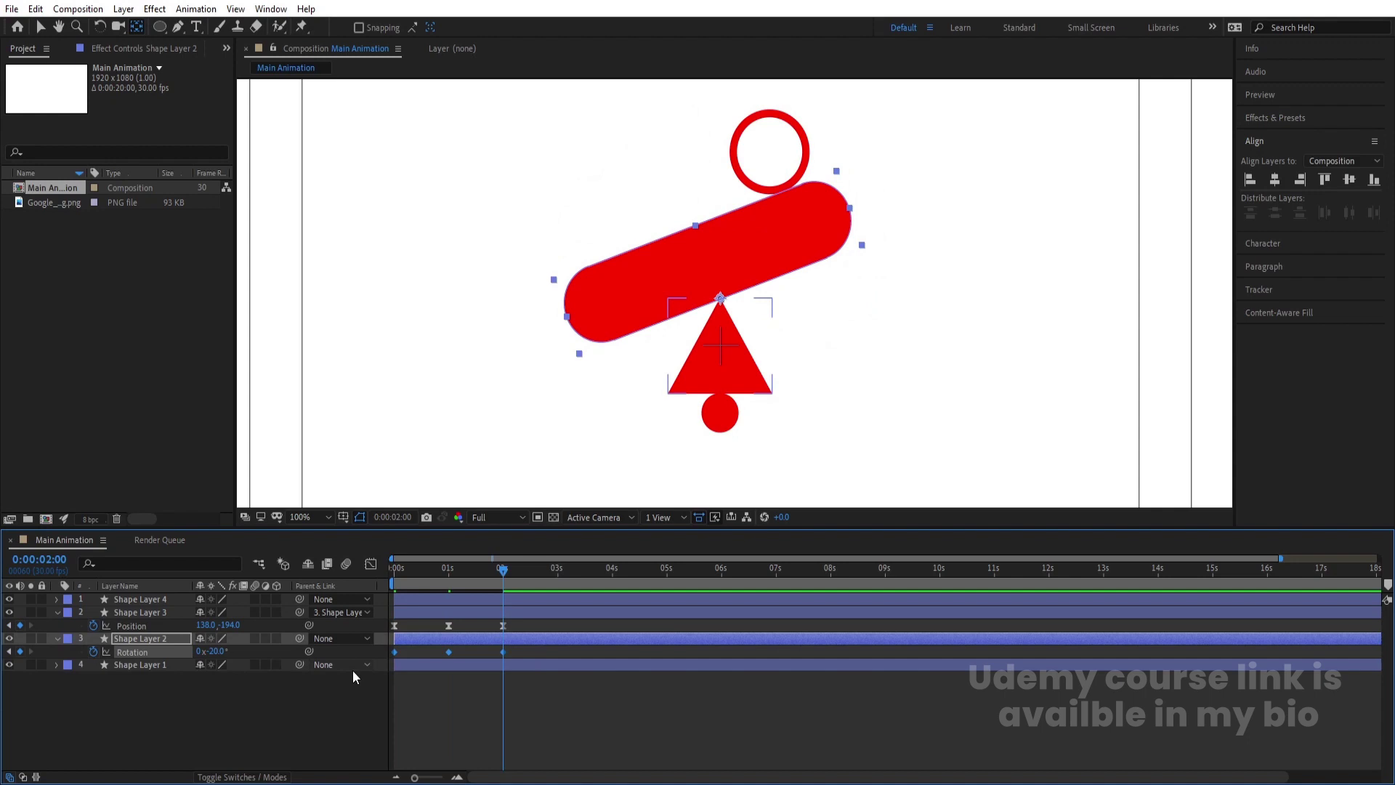
key(space)
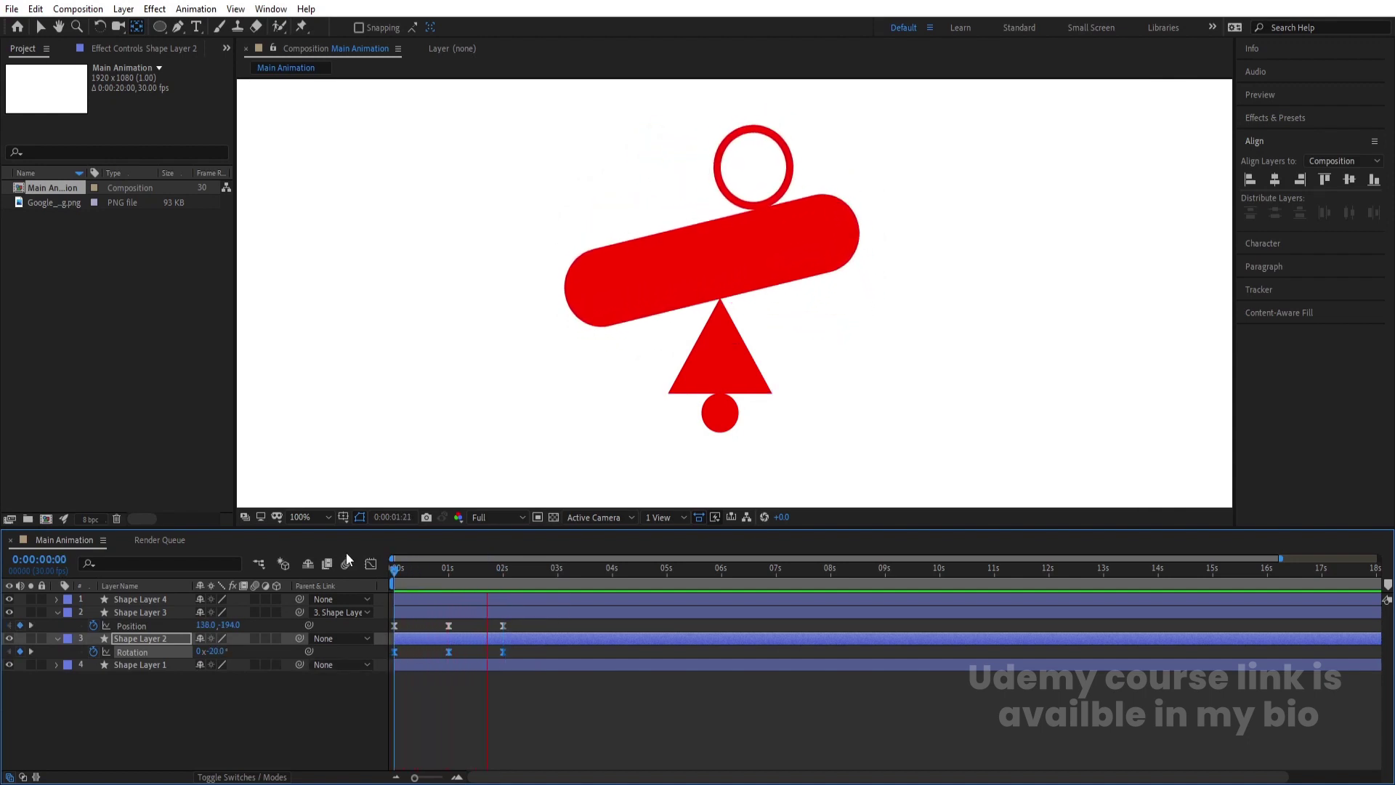
key(space)
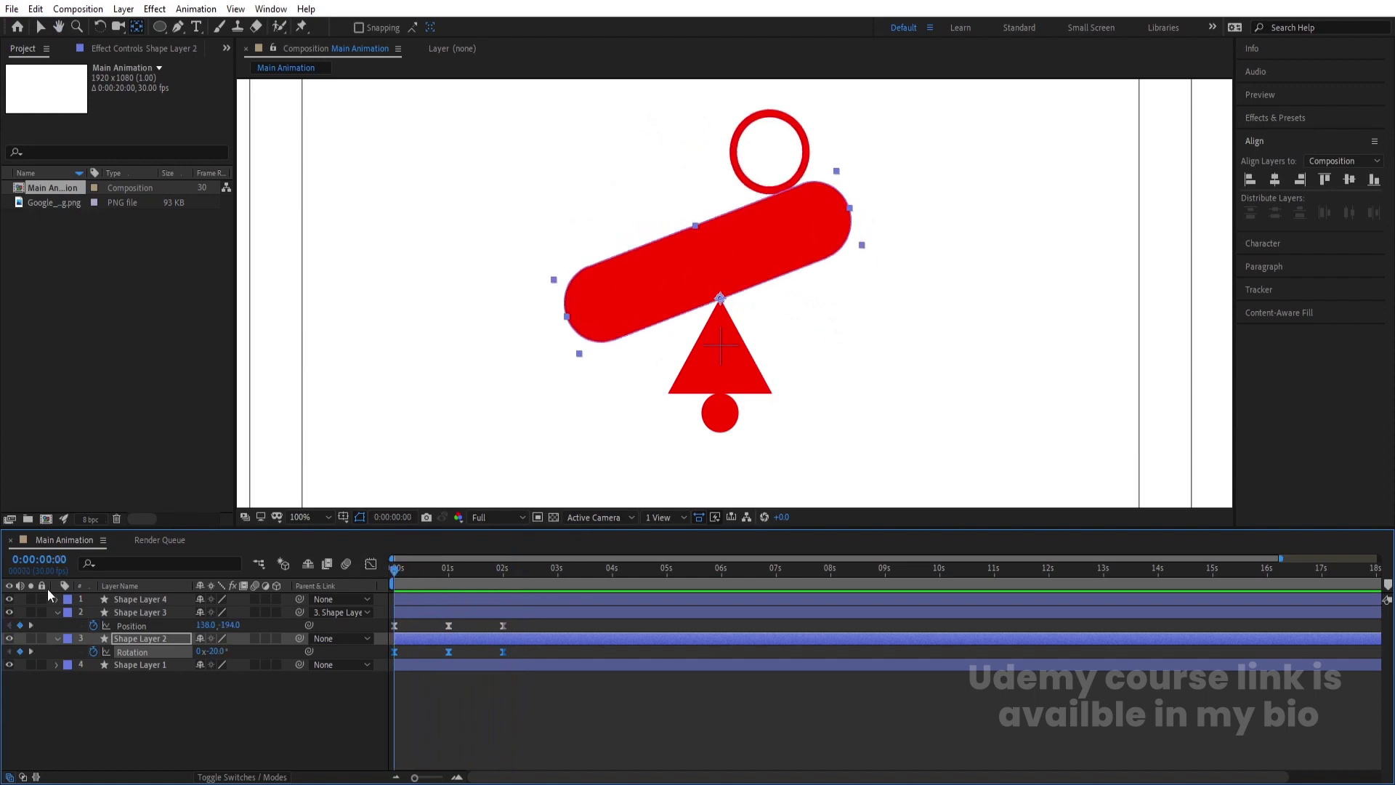
Step: Move the triangle's anchor point to the centre of its base, where it touches the small circle
click(117, 730)
click(719, 338)
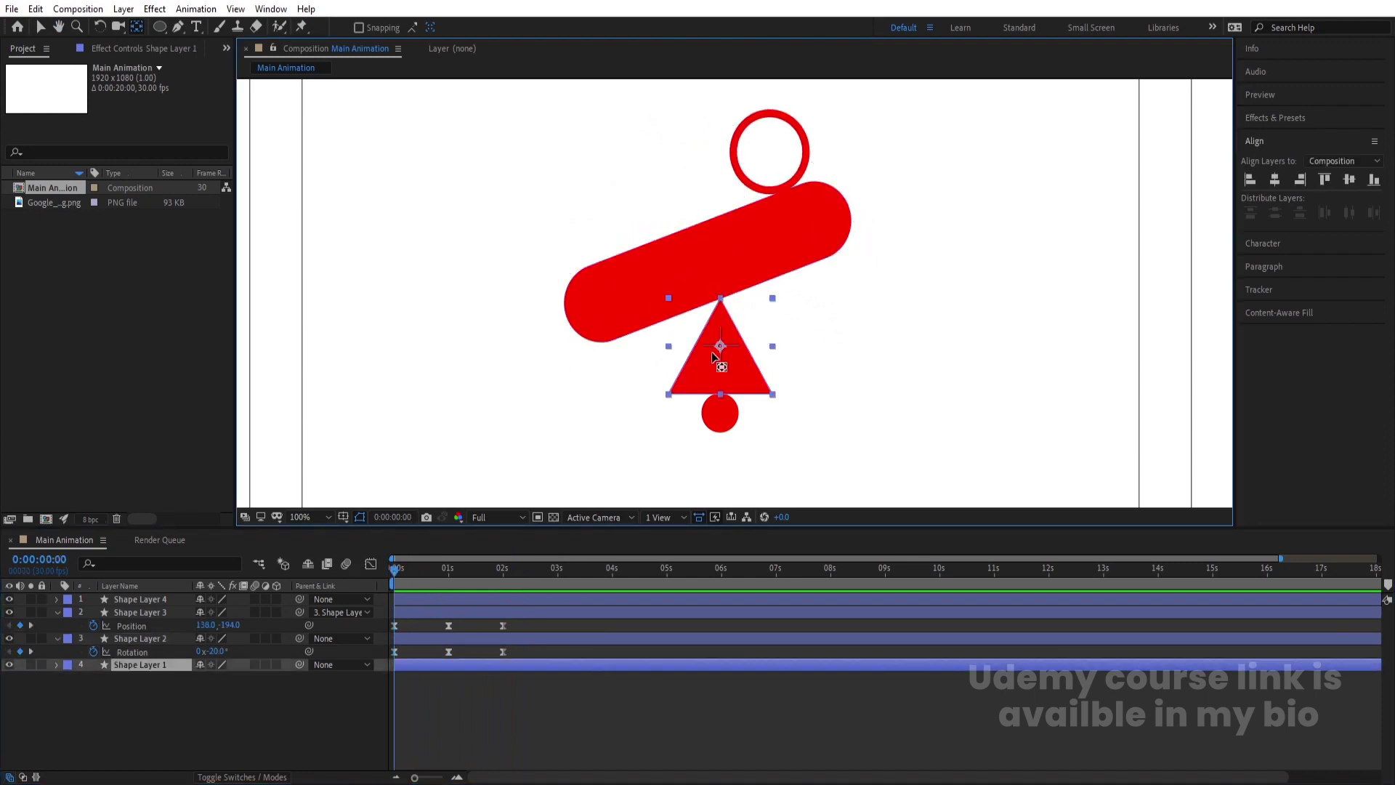
scroll(730, 355, up, 2)
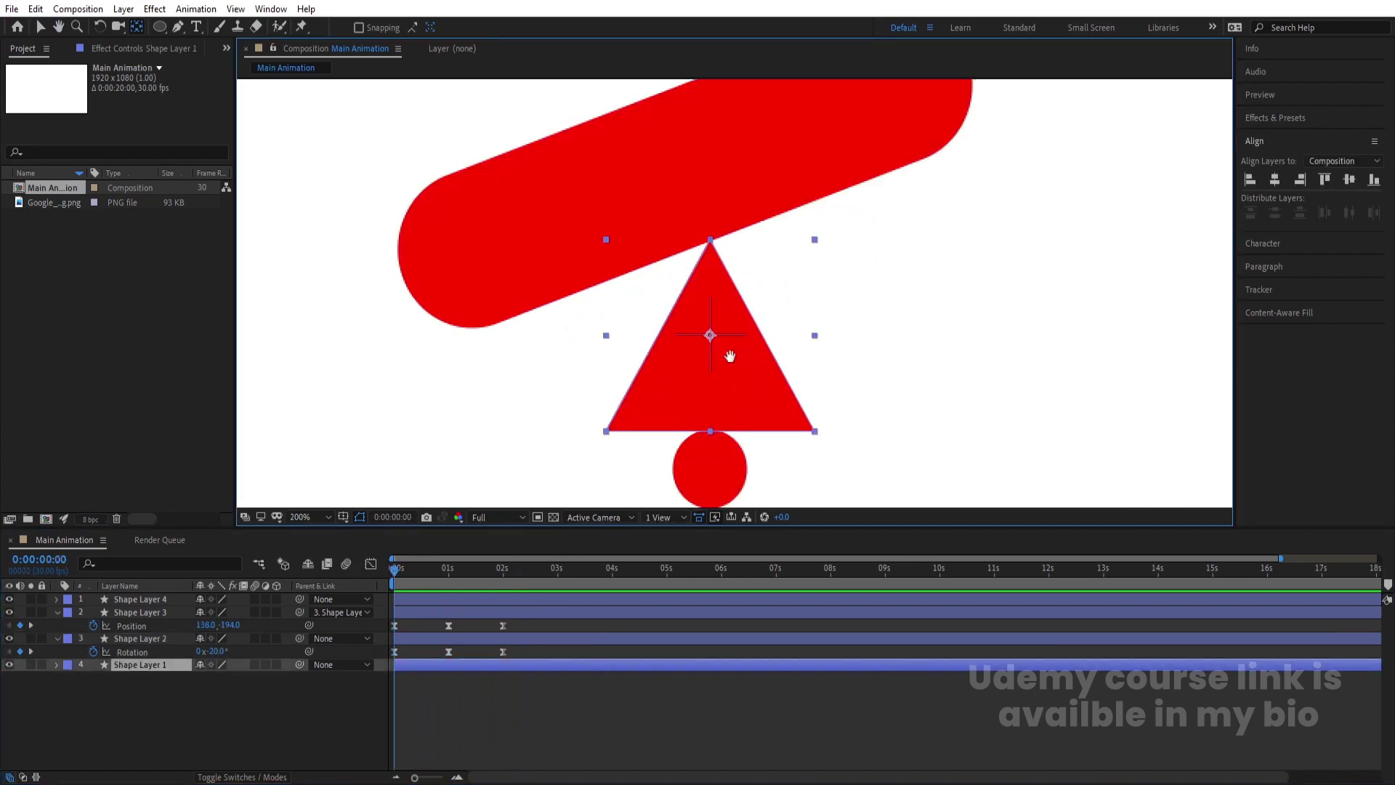
key(y)
drag(693, 276, 695, 384)
click(137, 703)
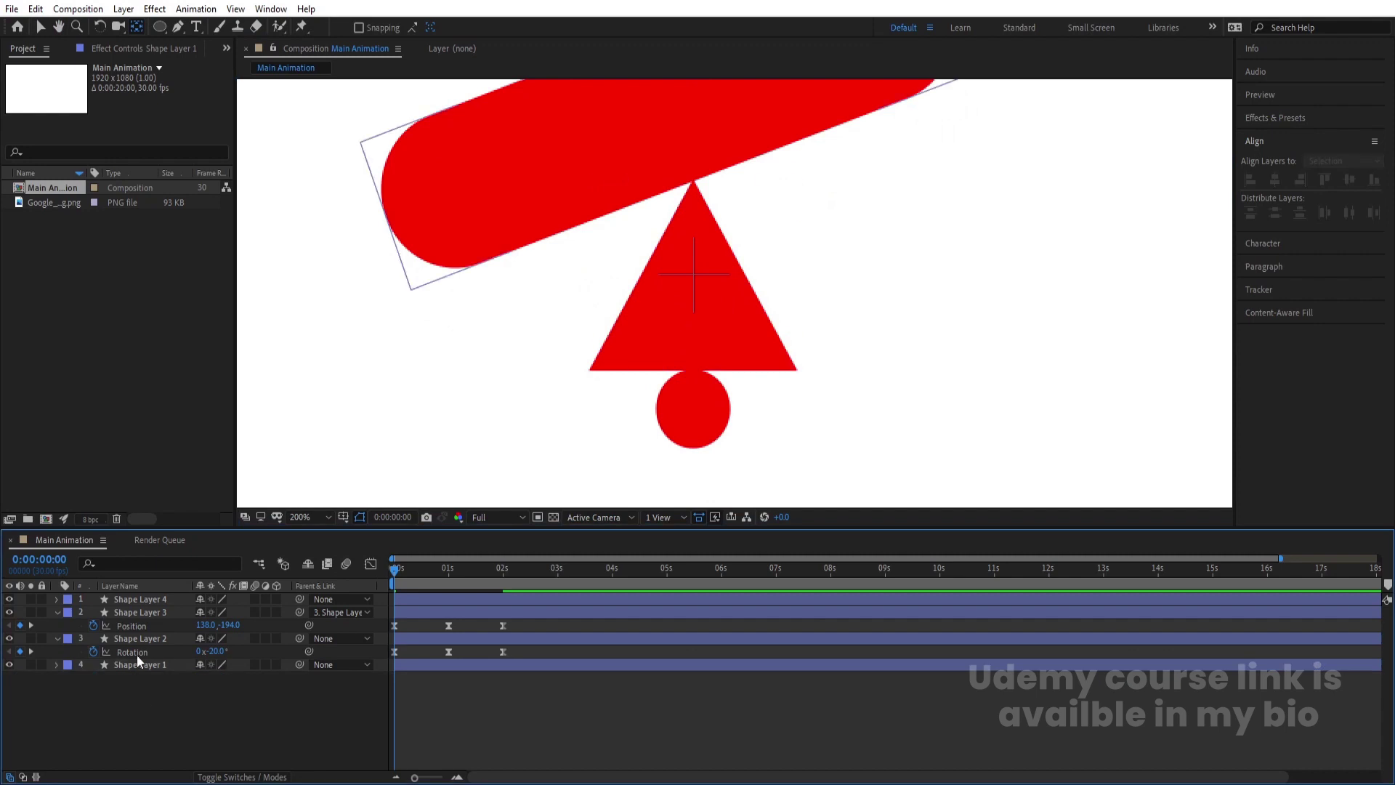
Step: Parent the bar layer, Shape Layer 2, to the triangle layer, Shape Layer 1
click(136, 639)
key(comma)
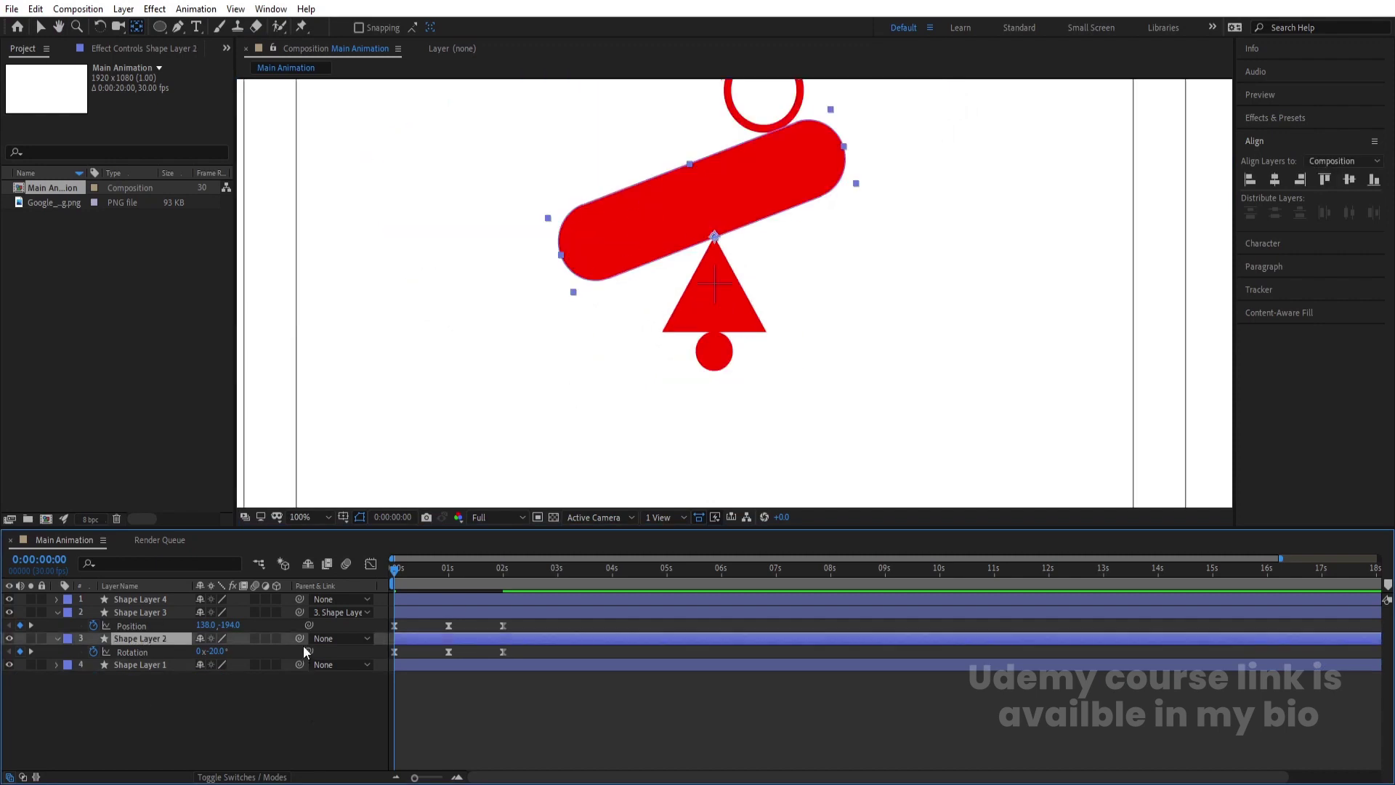
drag(269, 657, 116, 665)
Step: Set the rotation of the triangle layer to -10° at the start of the composition
click(155, 666)
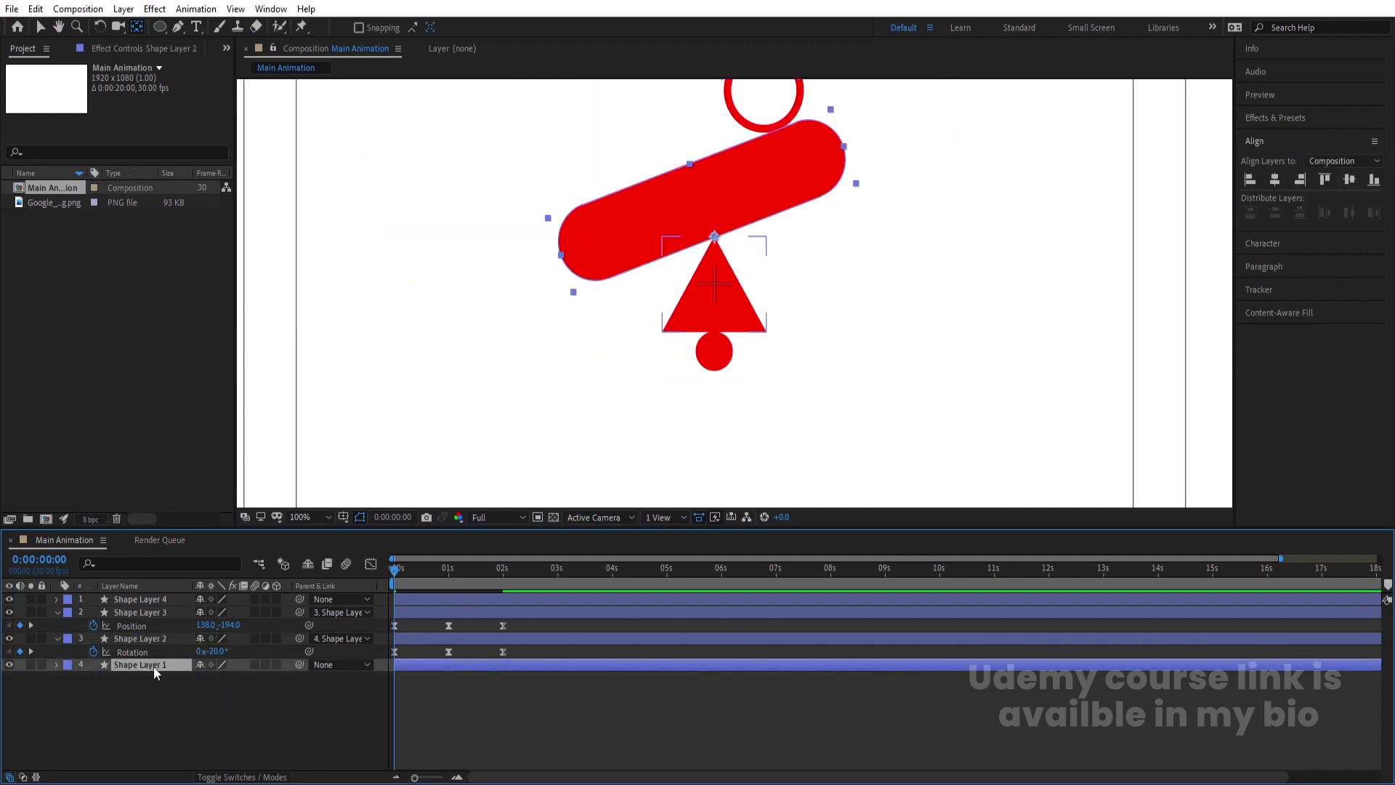
key(r)
click(212, 678)
text(-10)
key(Return)
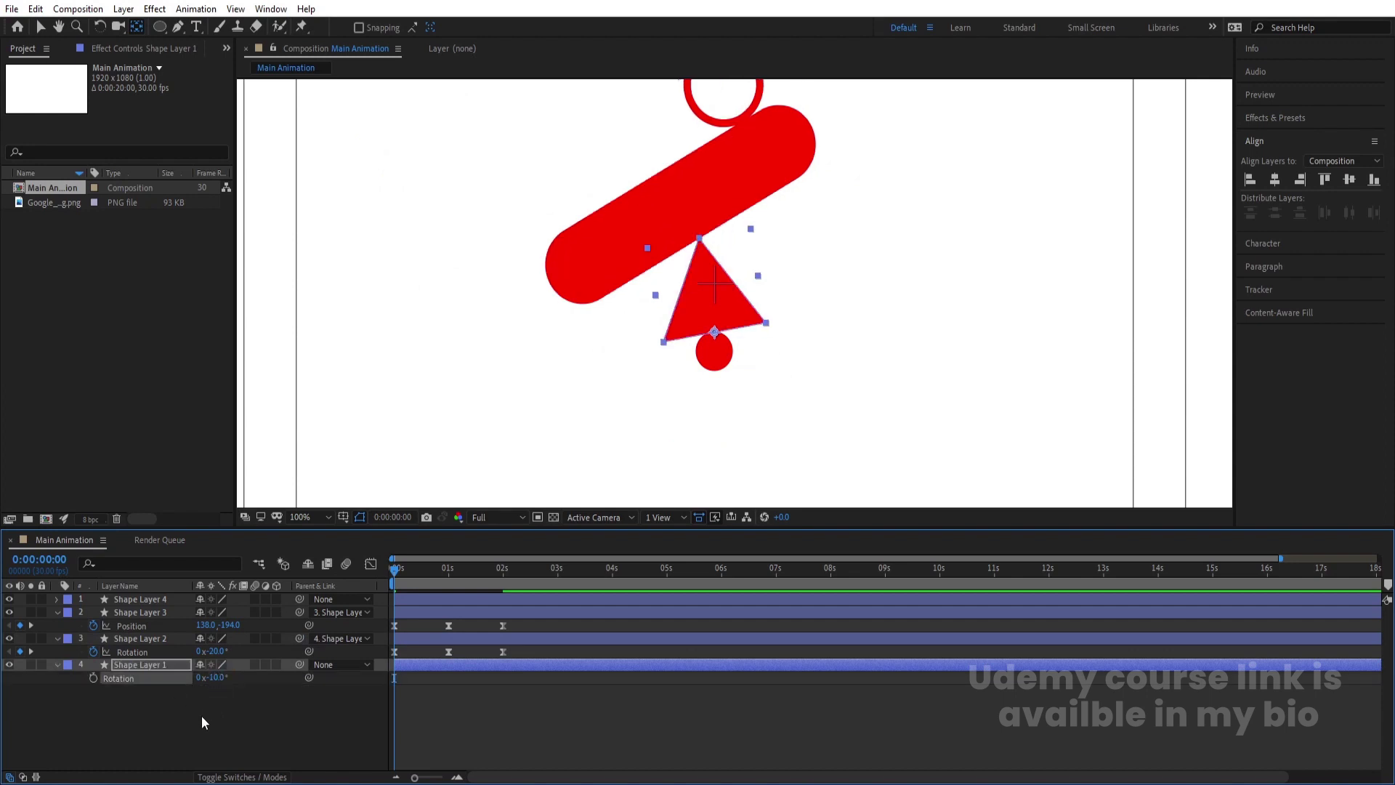
Step: Keyframe the triangle's rotation at 0 seconds and set it to 10° at 1 second
click(93, 677)
key(k)
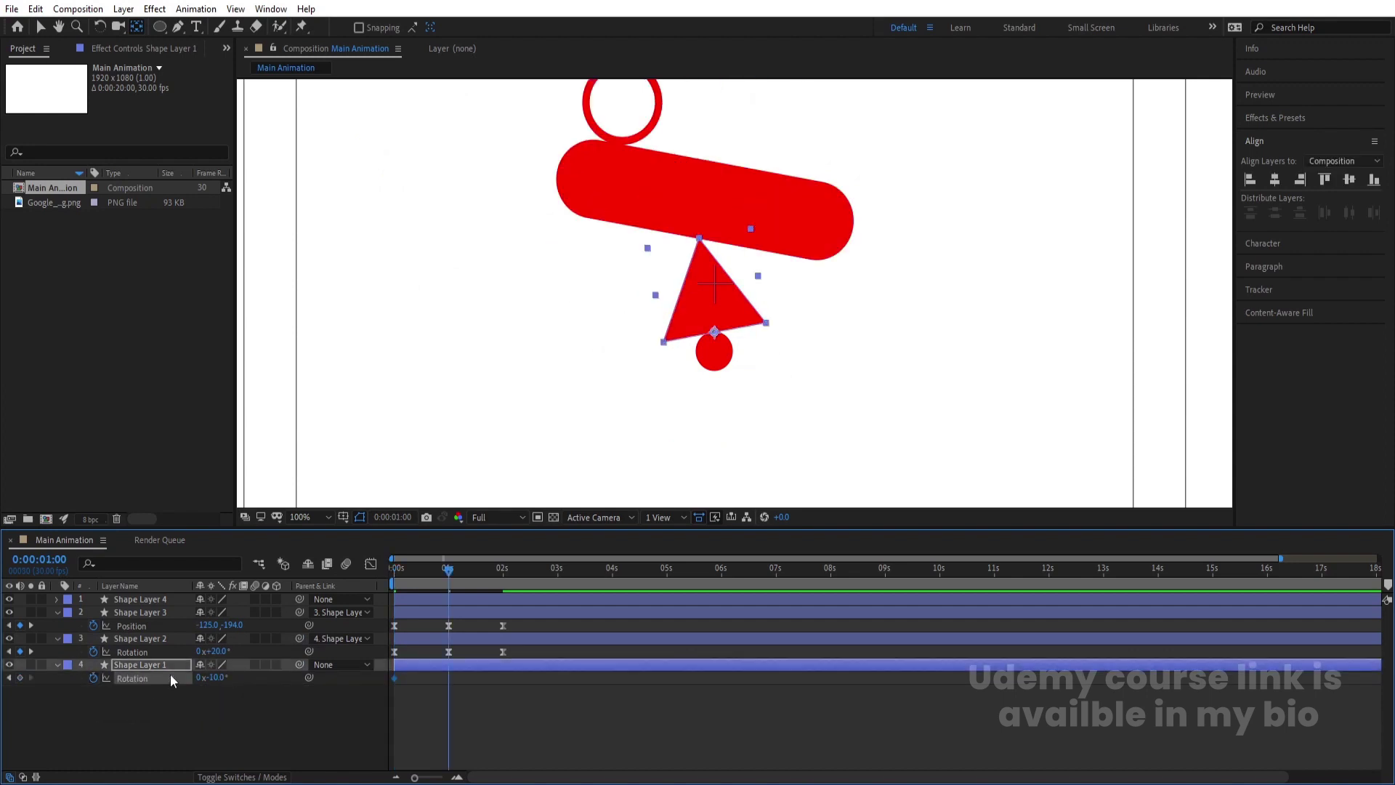
click(211, 677)
text(10)
key(Return)
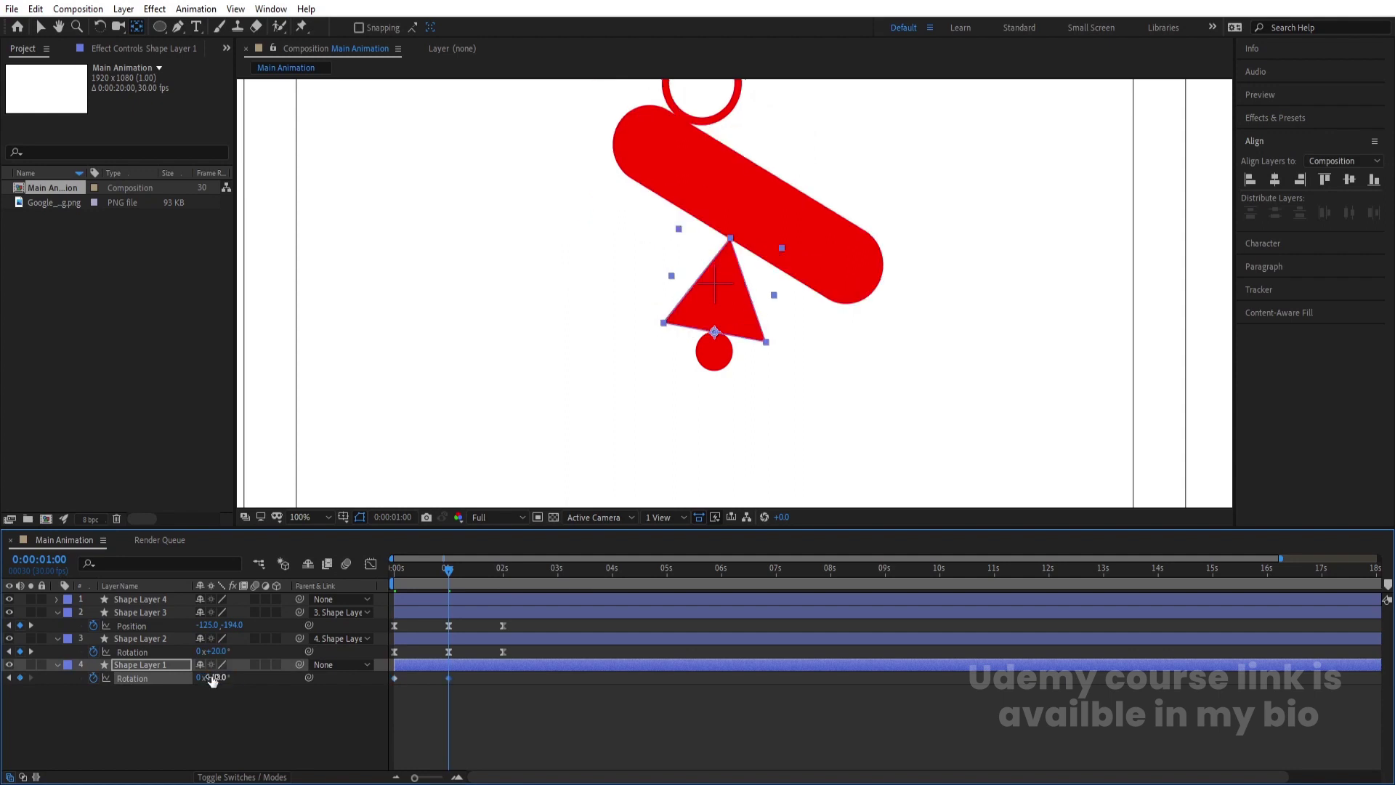
Step: Duplicate the triangle's -10° rotation keyframe at 2 seconds, apply Easy Ease to its rotation keyframes, and preview the motion
key(k)
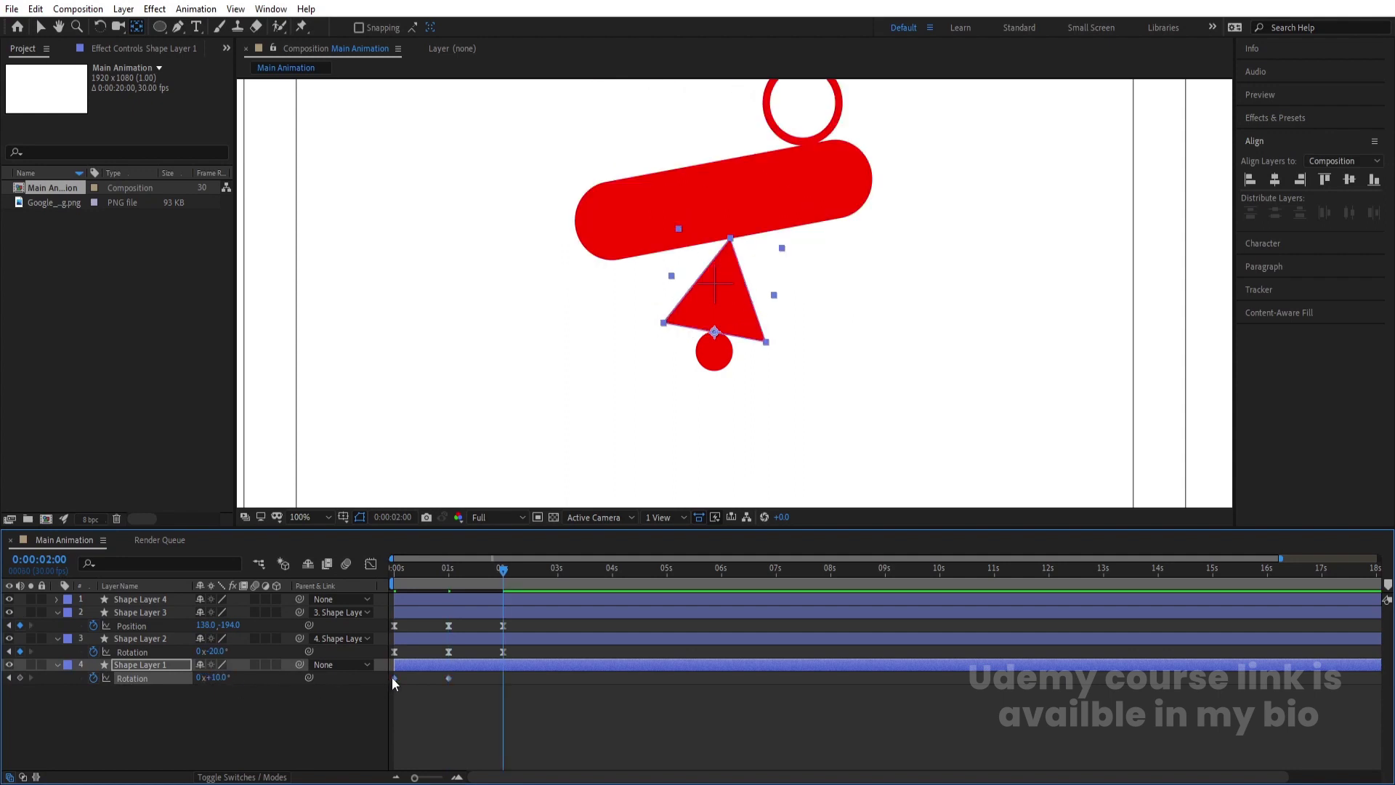
key(ctrl+v)
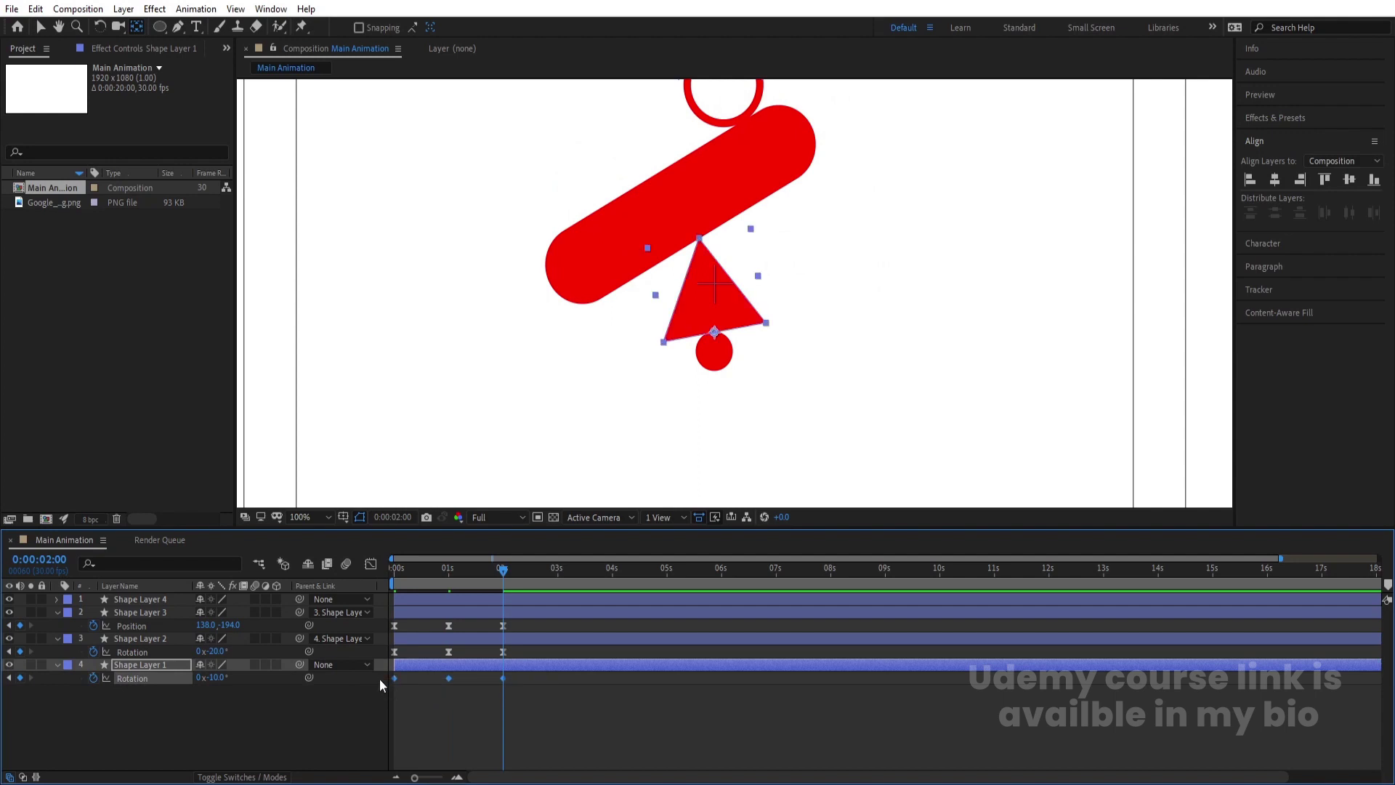
key(F9)
key(equal)
drag(498, 568, 368, 569)
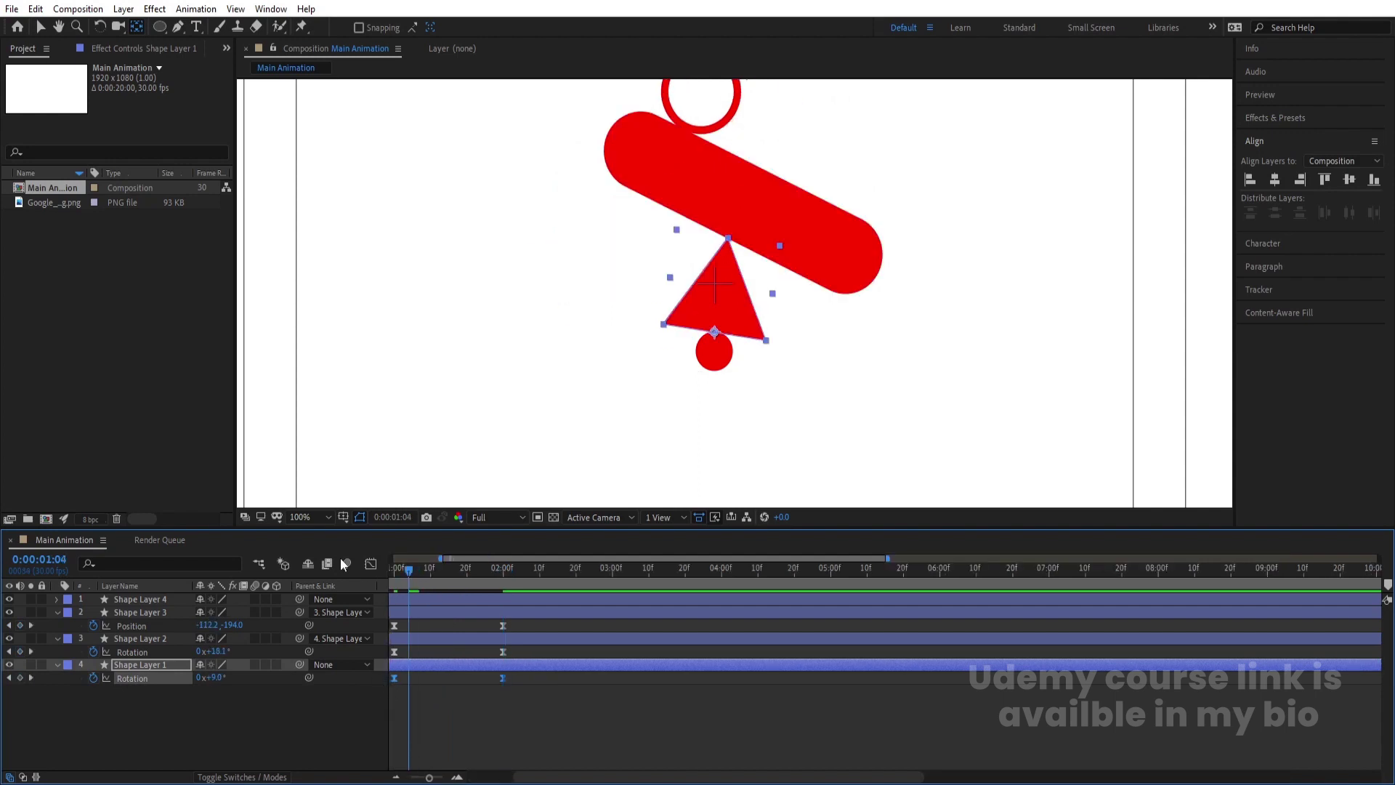
key(space)
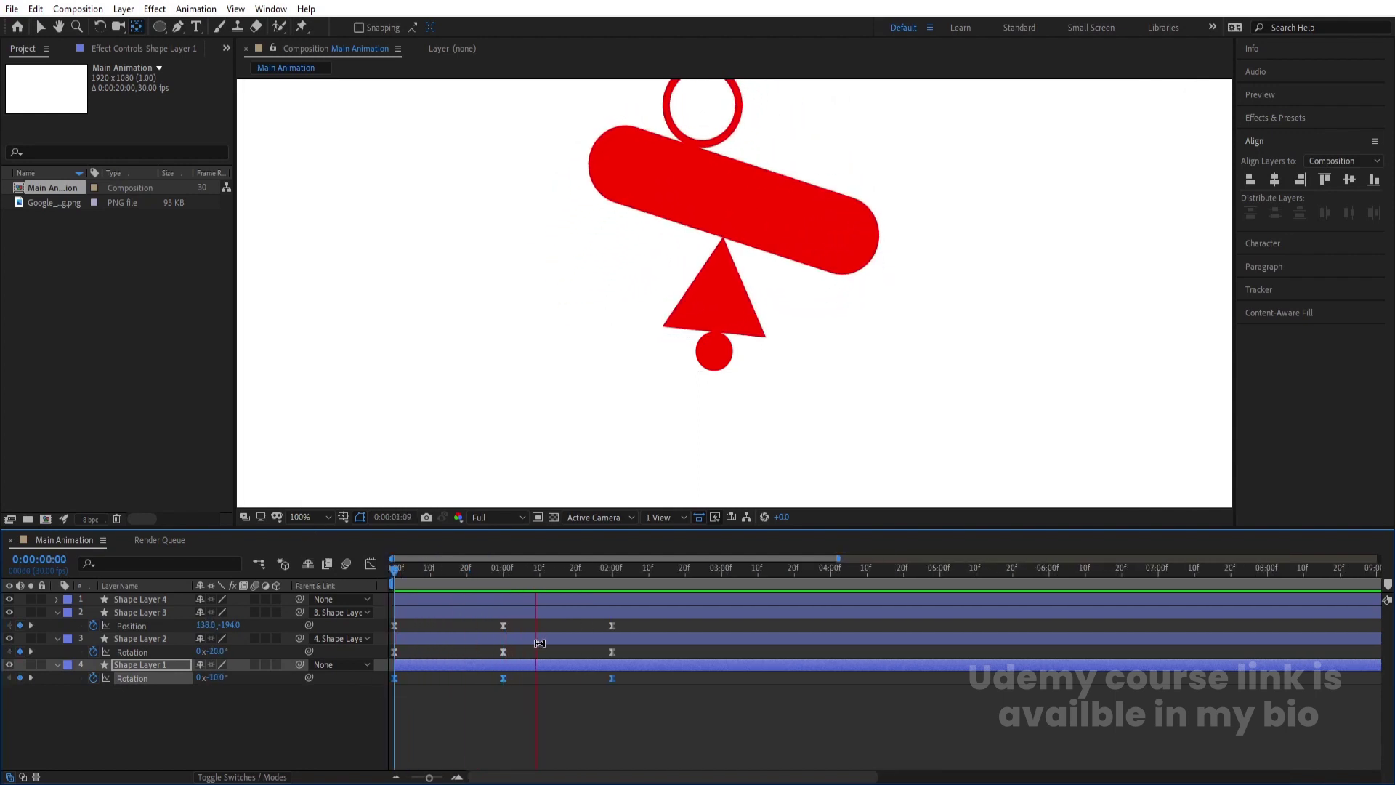
key(space)
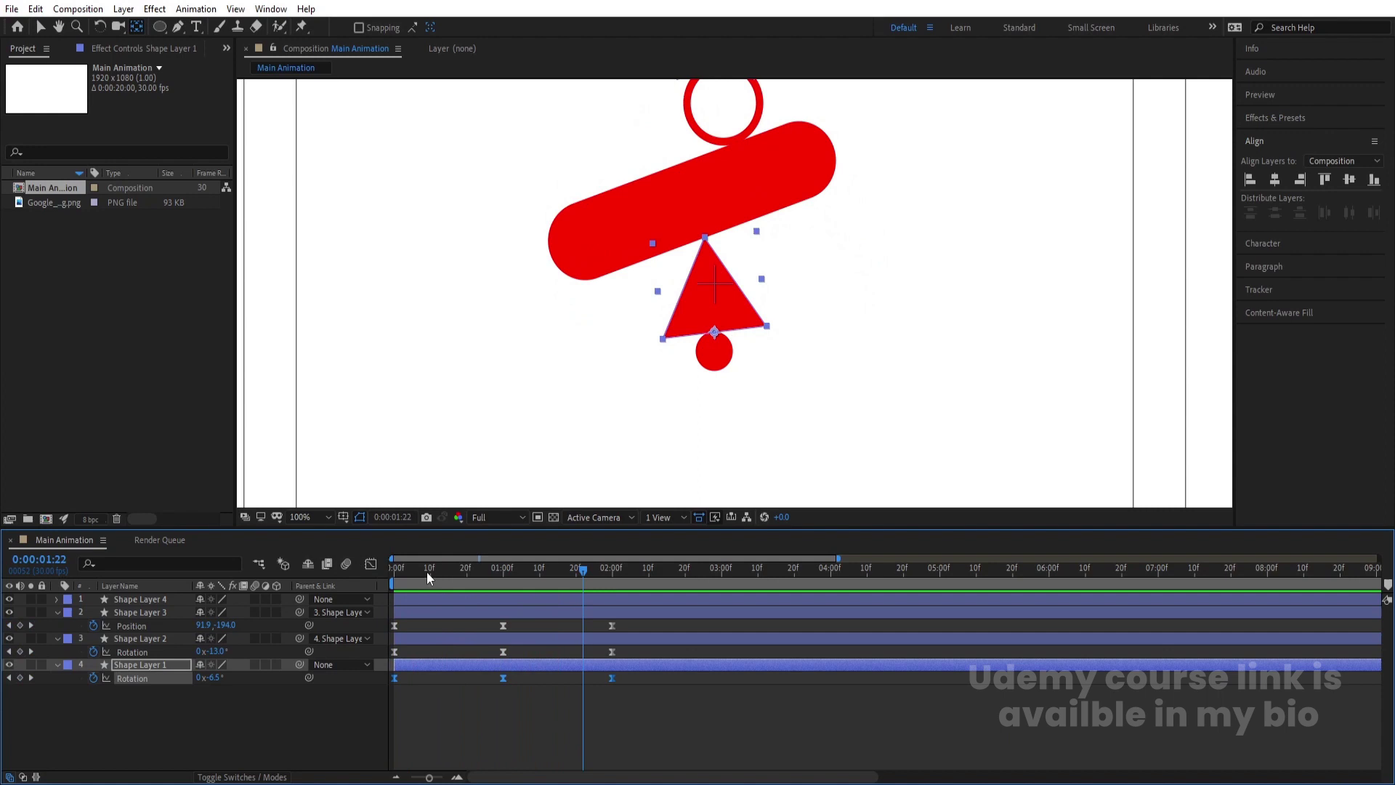
Step: Parent the triangle layer, Shape Layer 1, to the small circle layer, Shape Layer 4
click(153, 600)
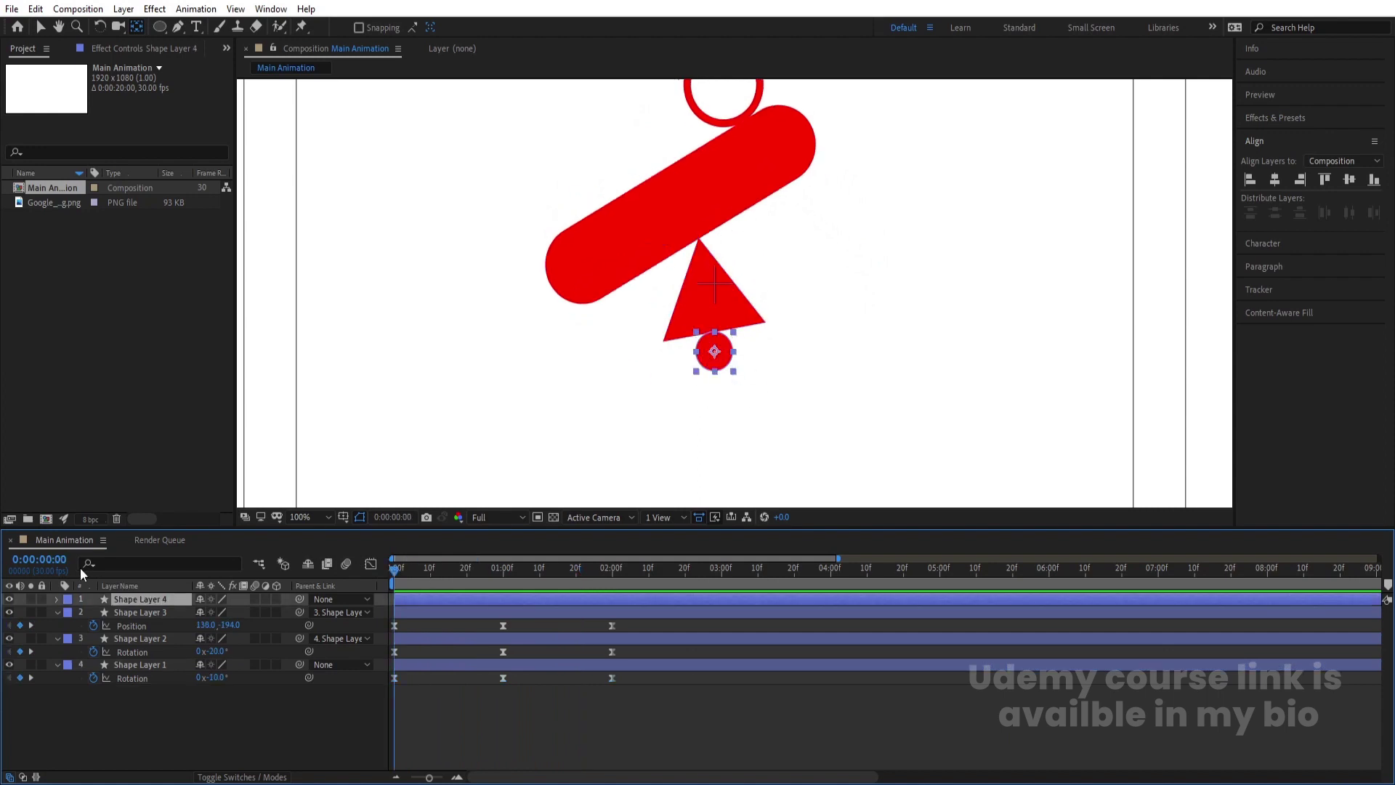
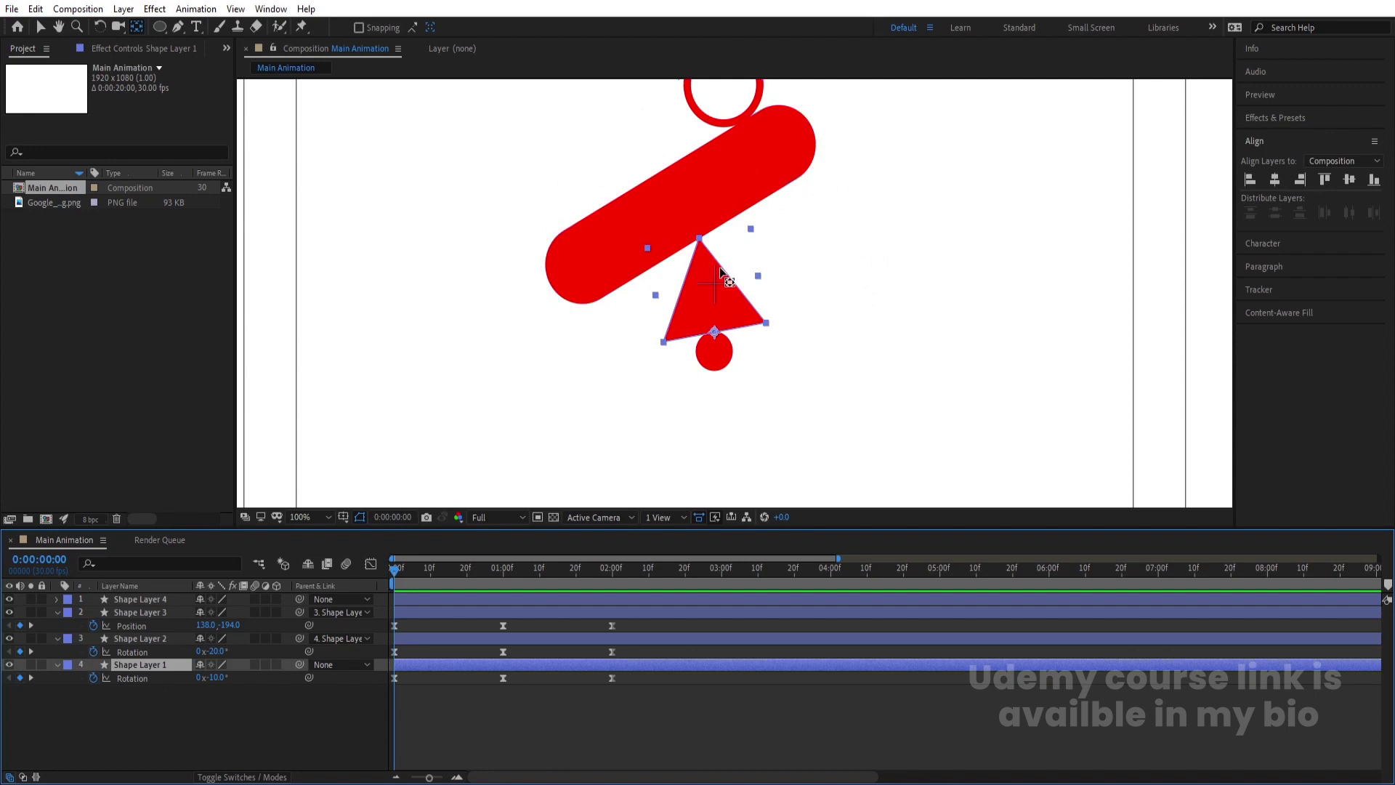
drag(300, 664, 142, 596)
click(143, 596)
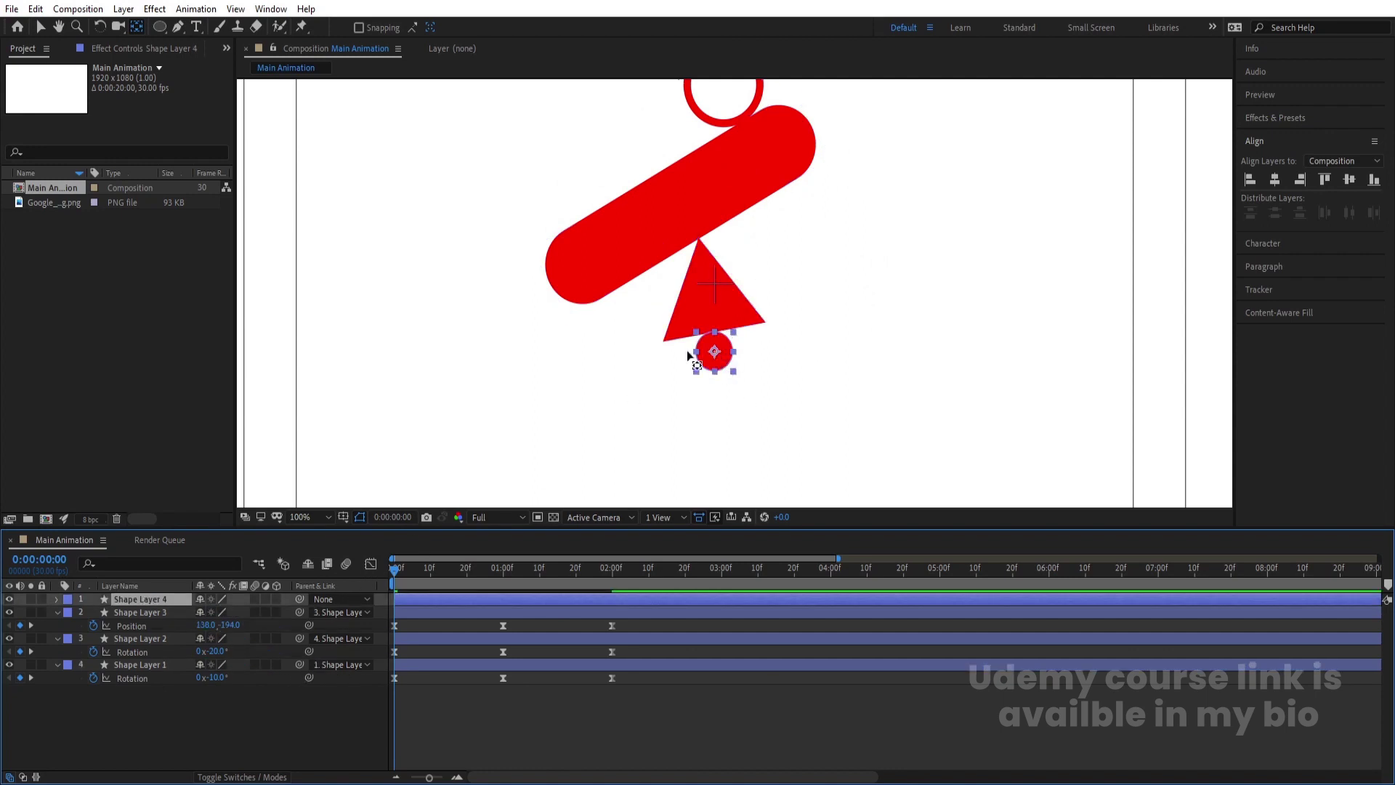
Step: Keyframe the small circle's horizontal position at 886 at 0 seconds and 1033 at 1 second
key(p)
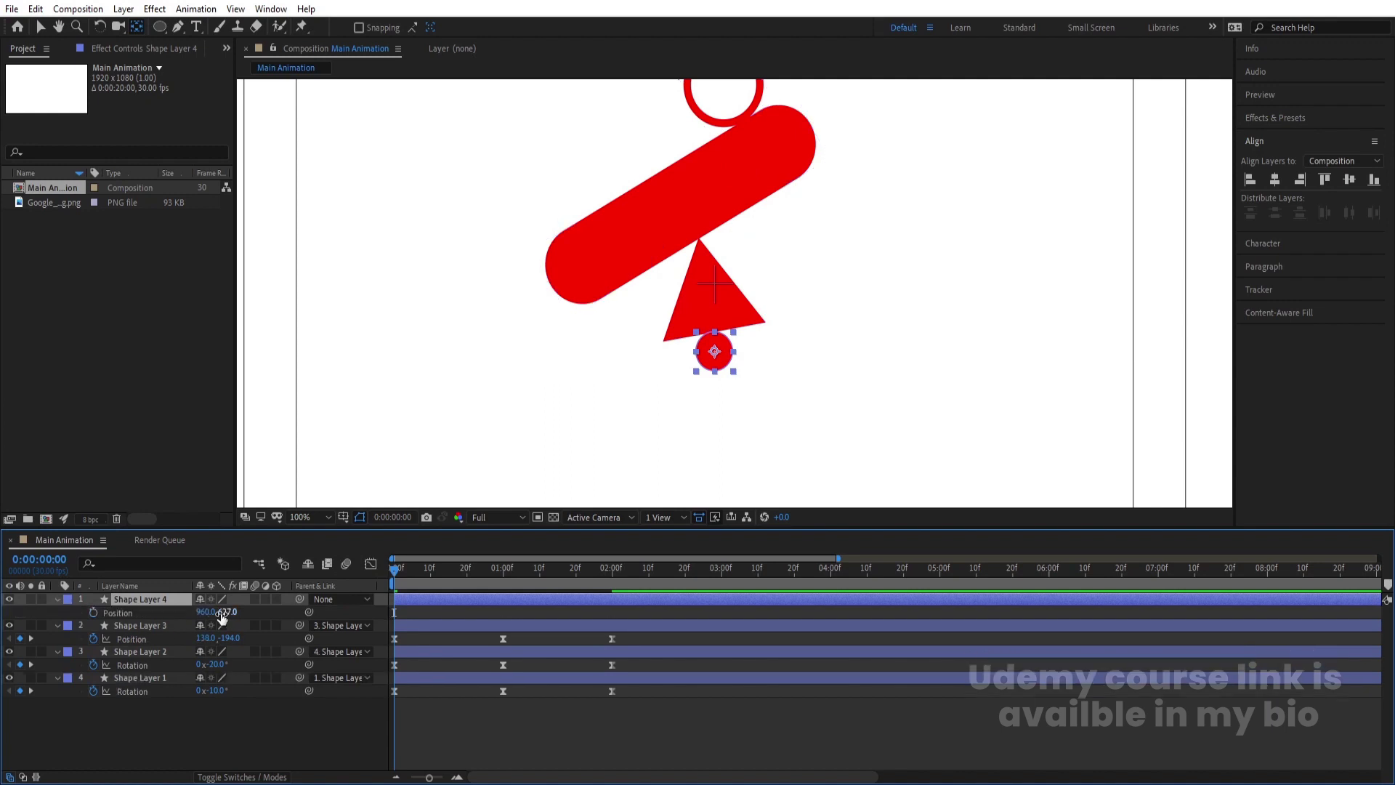
drag(218, 613, 183, 629)
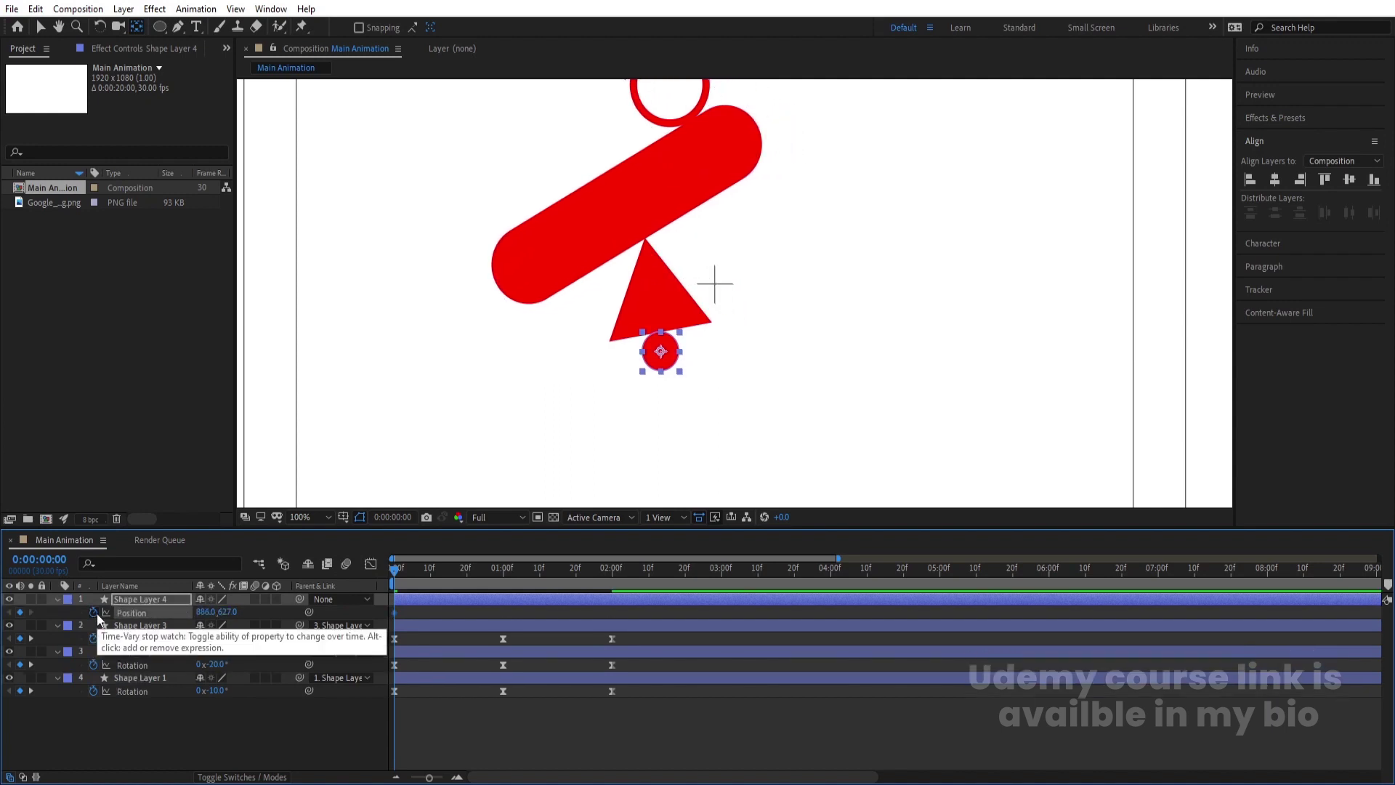
key(k)
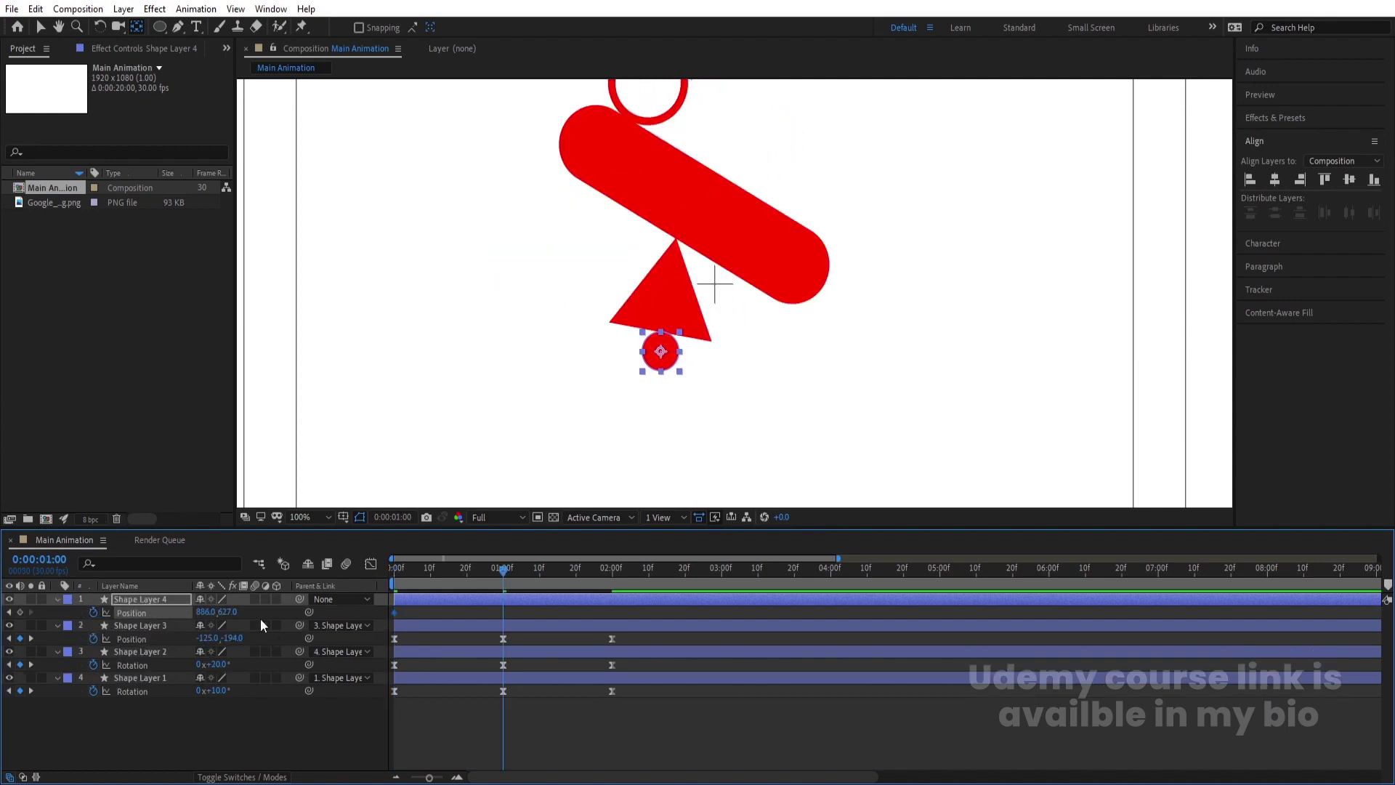
drag(205, 613, 322, 623)
key(k)
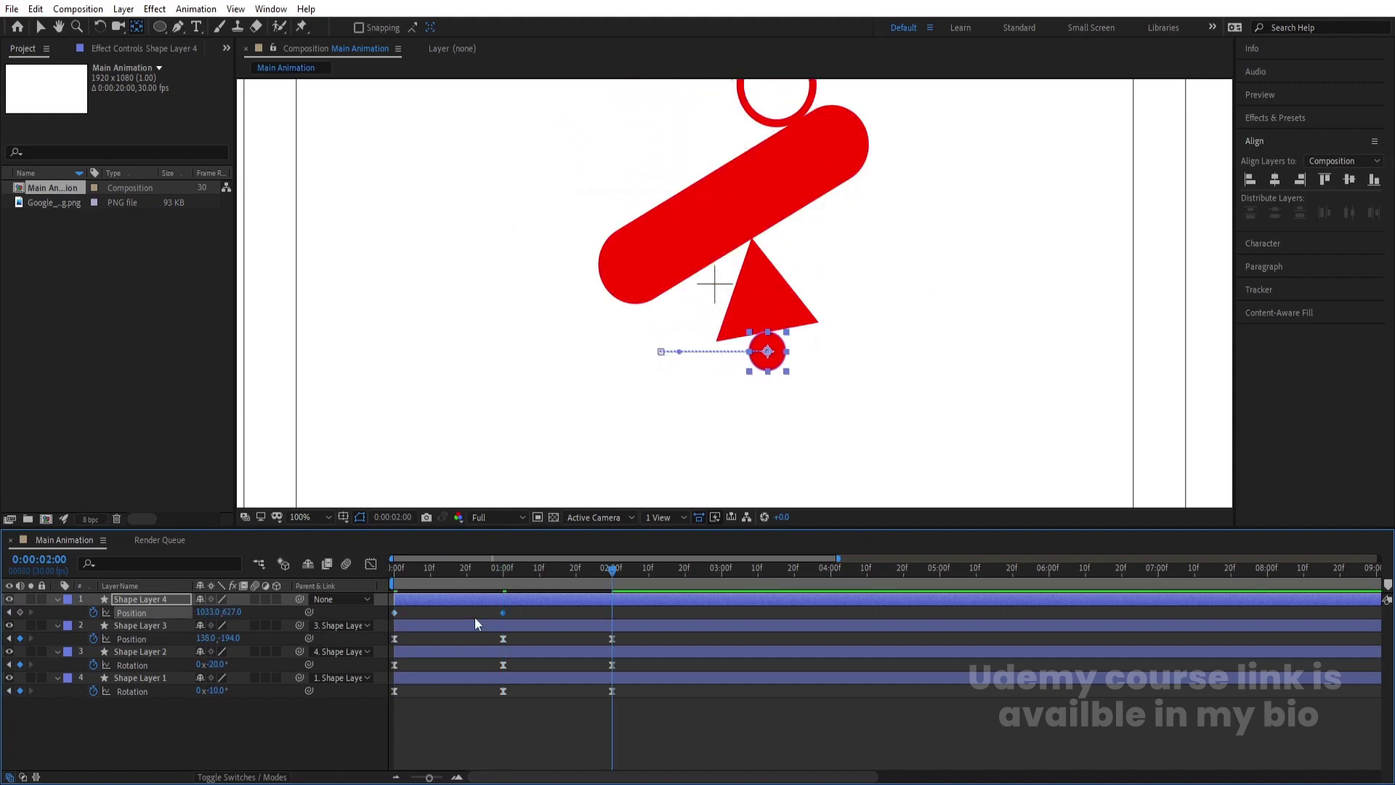
Step: Copy the small circle's first position keyframe to 2 seconds and apply Easy Ease to all three position keyframes
click(395, 611)
key(ctrl+c)
key(ctrl+v)
drag(633, 608, 378, 622)
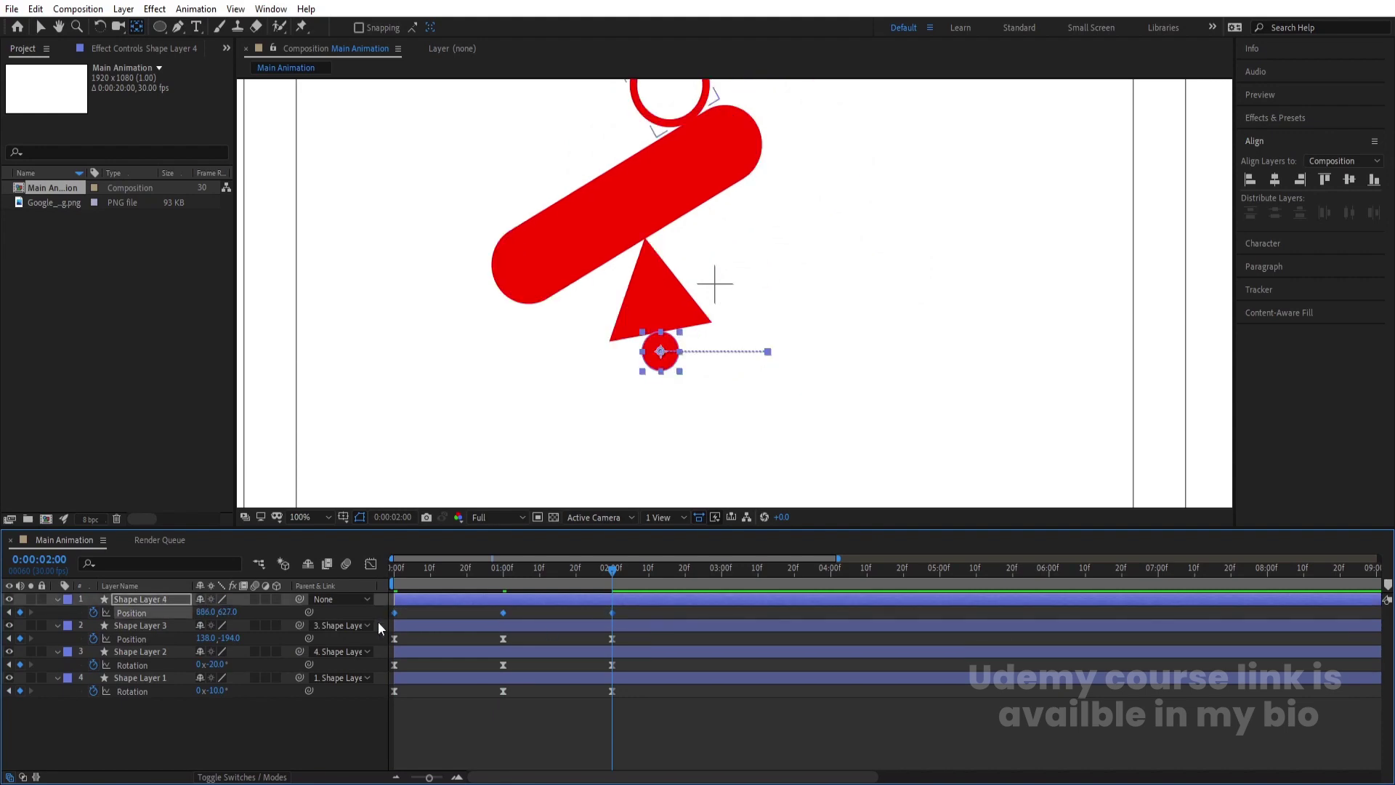
Step: Add a loopOut() expression to the triangle's rotation and copy the expression text
alt+click(95, 690)
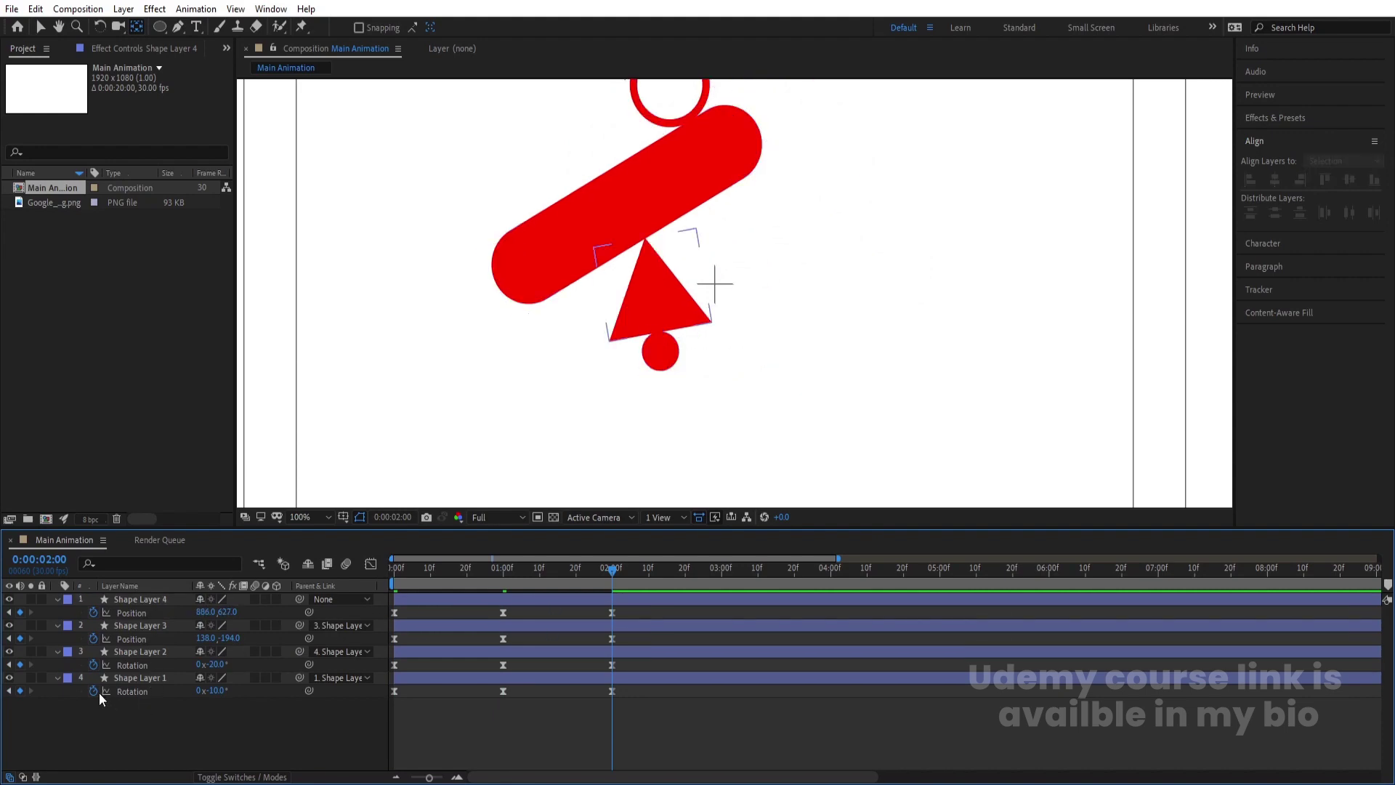
text(loop)
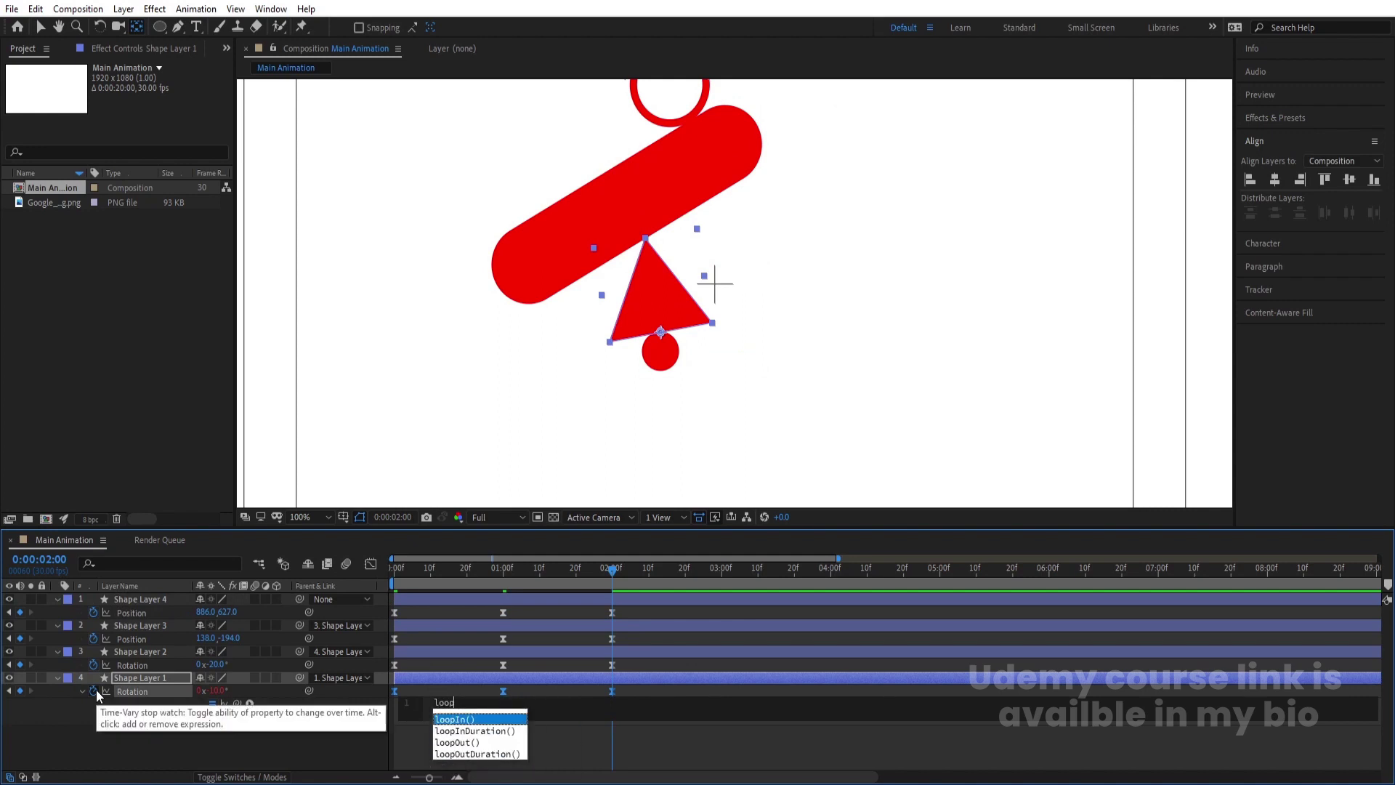
key(Down)
key(Down)
key(Return)
key(ctrl+a)
key(ctrl+c)
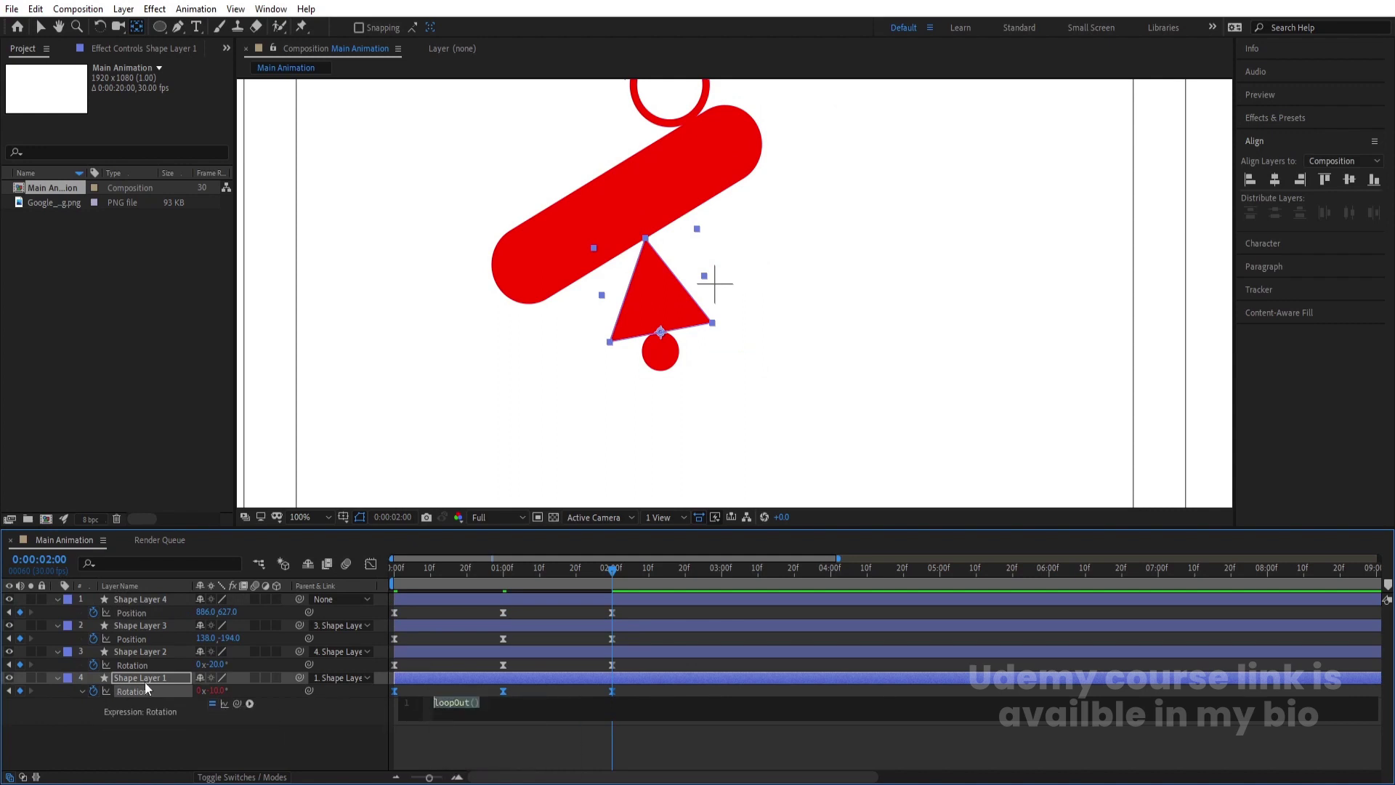
Step: Paste the loopOut() expression onto the bar's rotation and the positions of the ring and the small circle
click(168, 756)
alt+click(94, 665)
key(ctrl+v)
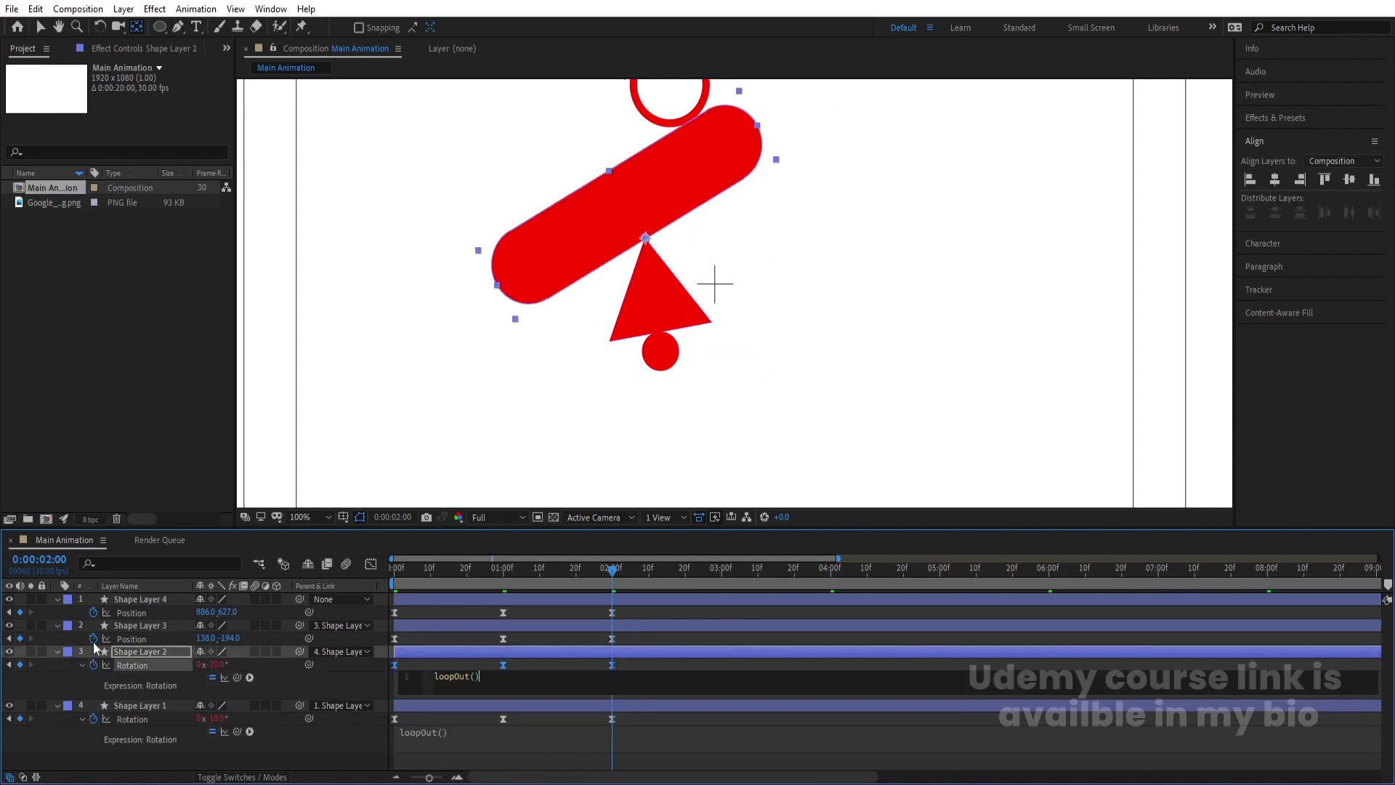
alt+click(93, 638)
key(ctrl+v)
alt+click(93, 612)
key(ctrl+v)
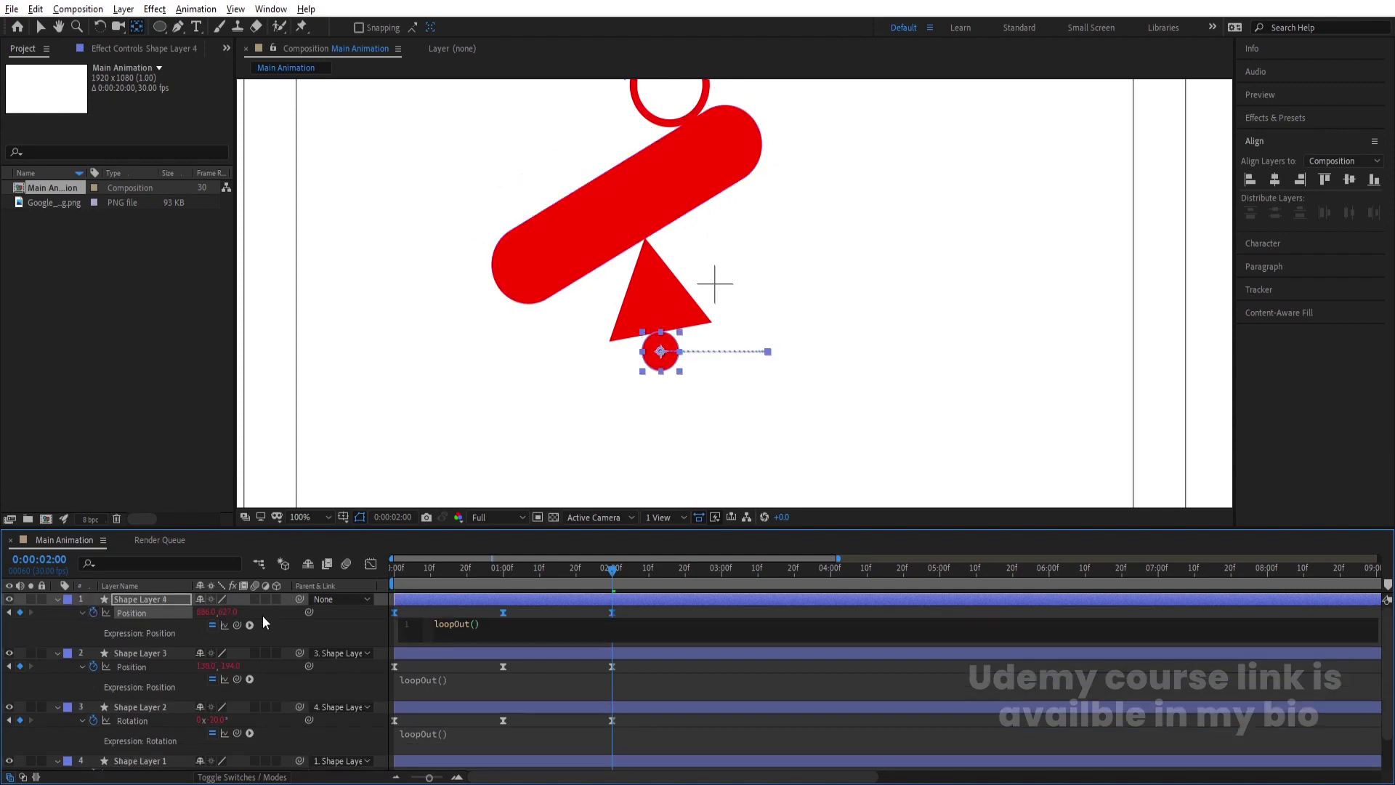
click(264, 615)
Step: Play back the looping balancing animation and check it with the whole composition in view
key(space)
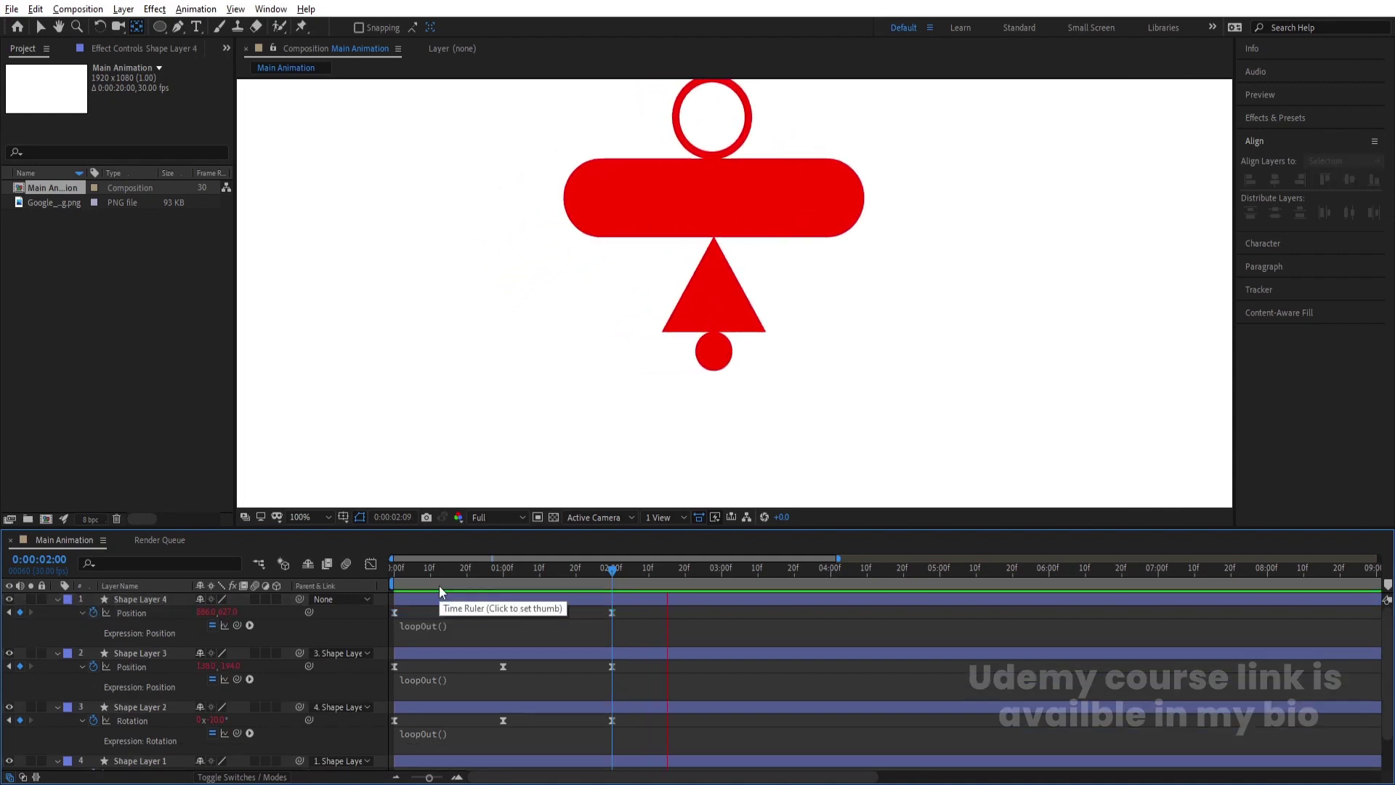
key(apostrophe)
key(space)
key(comma)
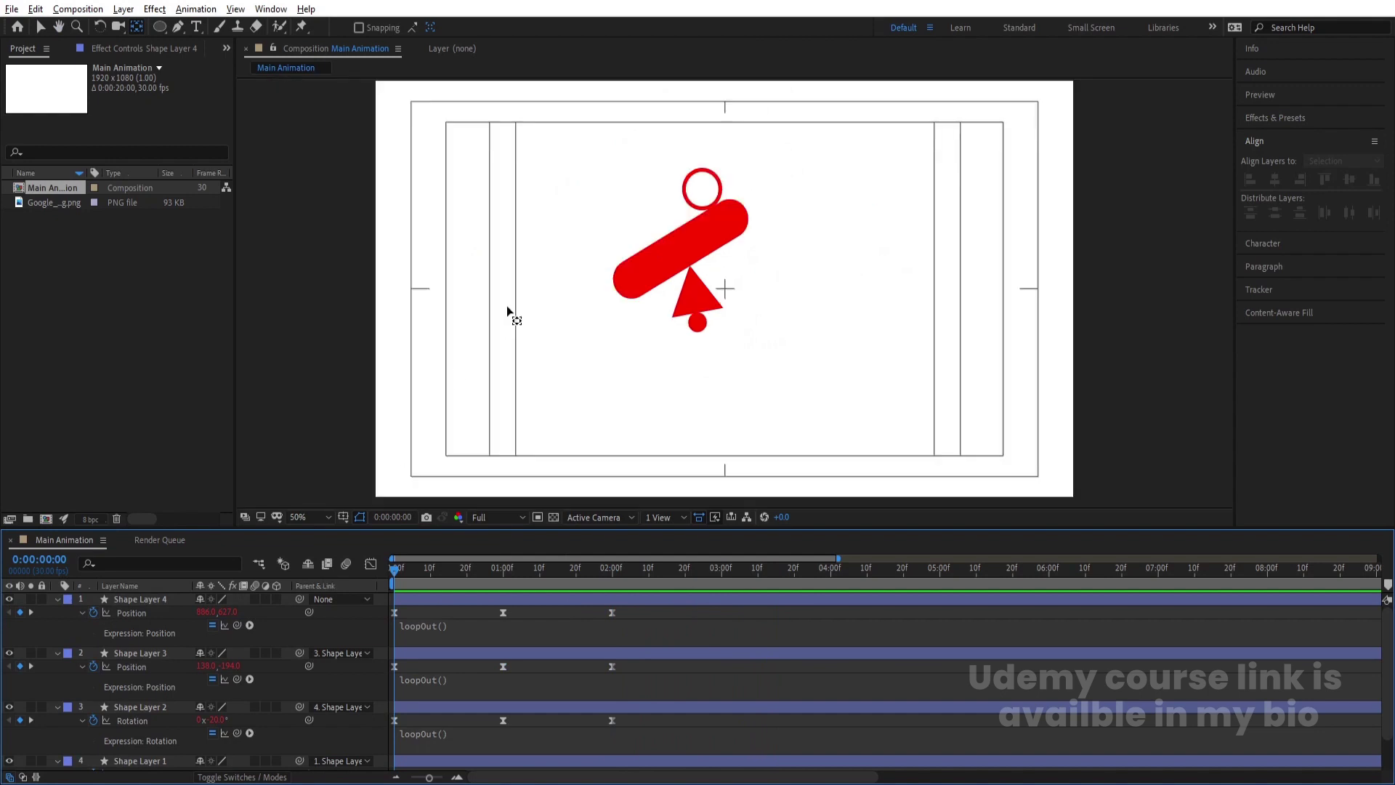
Step: Show only the keyframed properties, end the work area at the last keyframes at 2 seconds, and preview the loop
key(u)
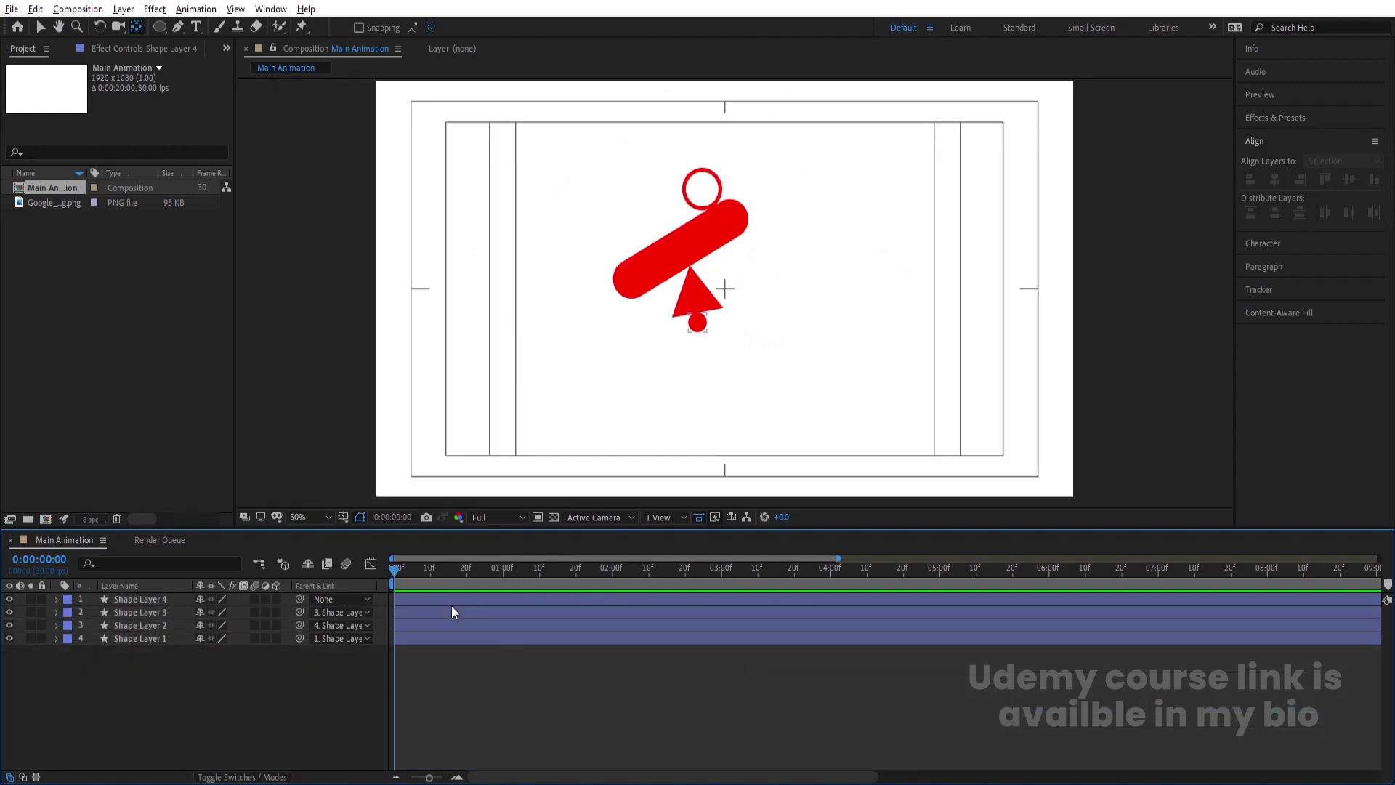
key(u)
click(609, 567)
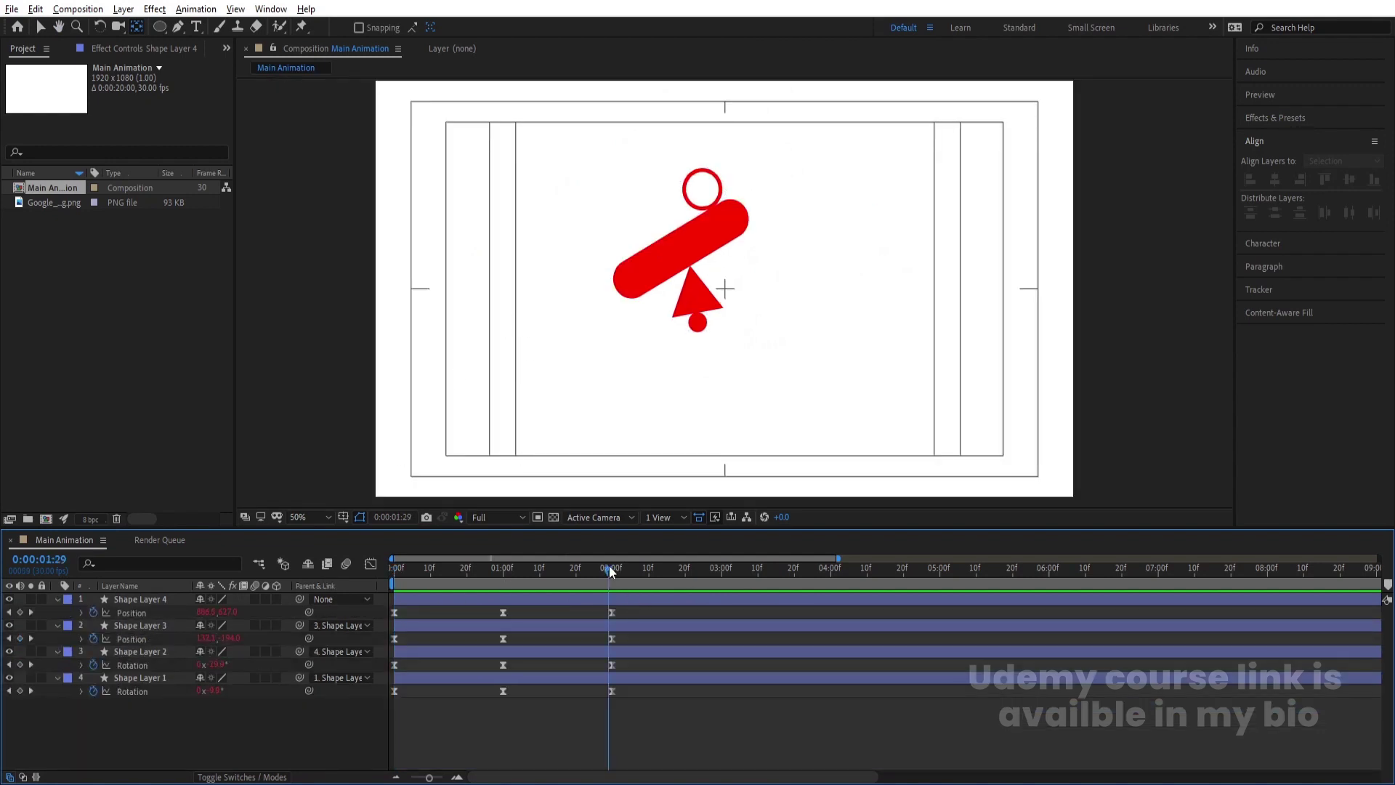
key(equal)
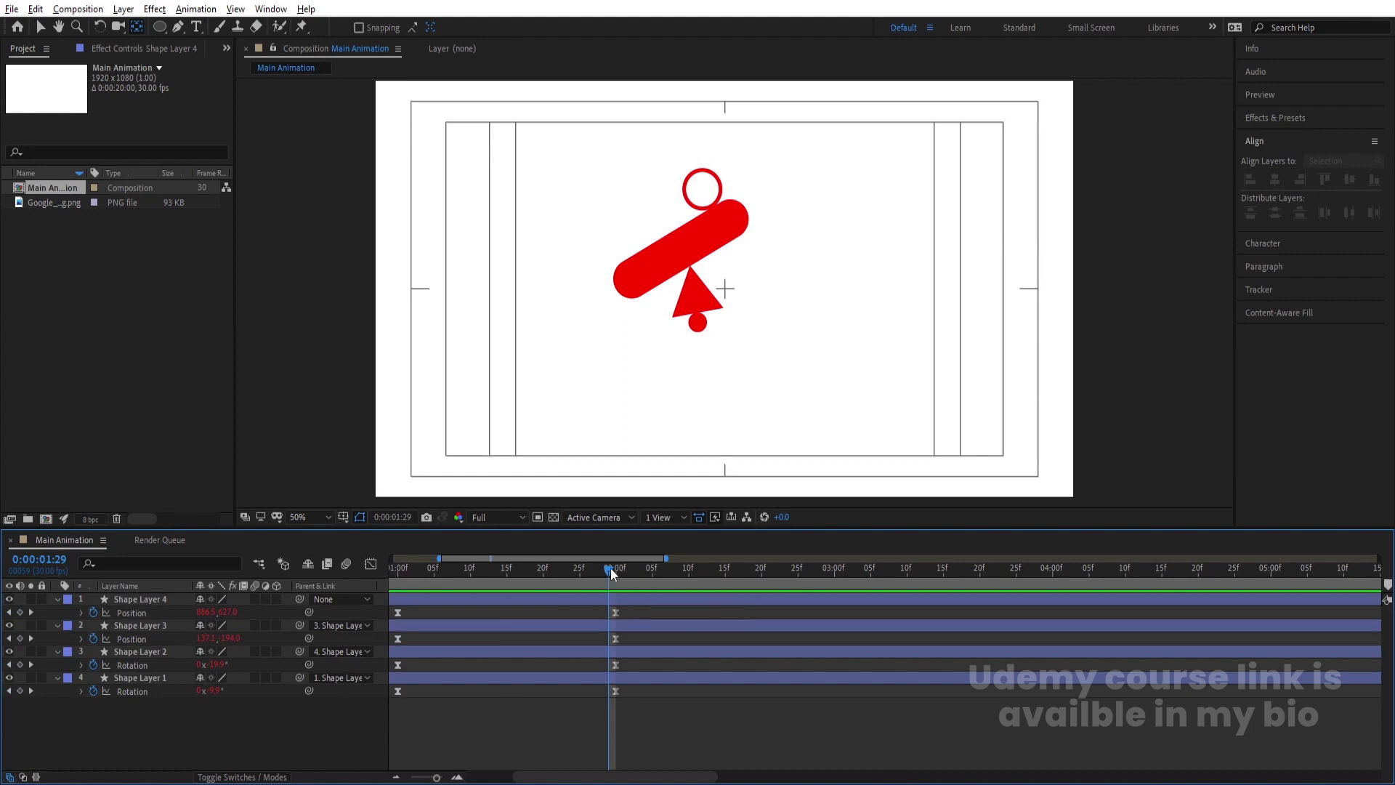
drag(611, 568, 617, 574)
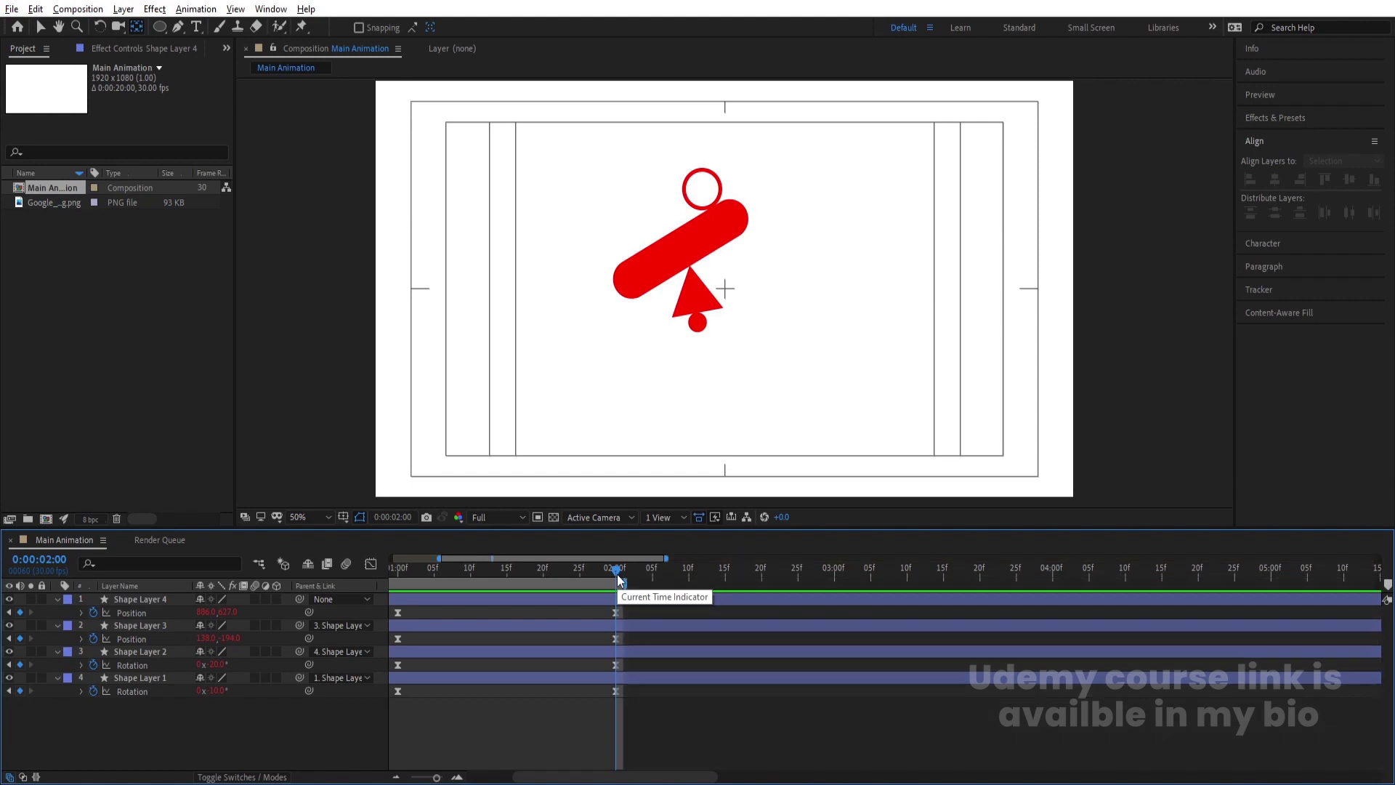
key(space)
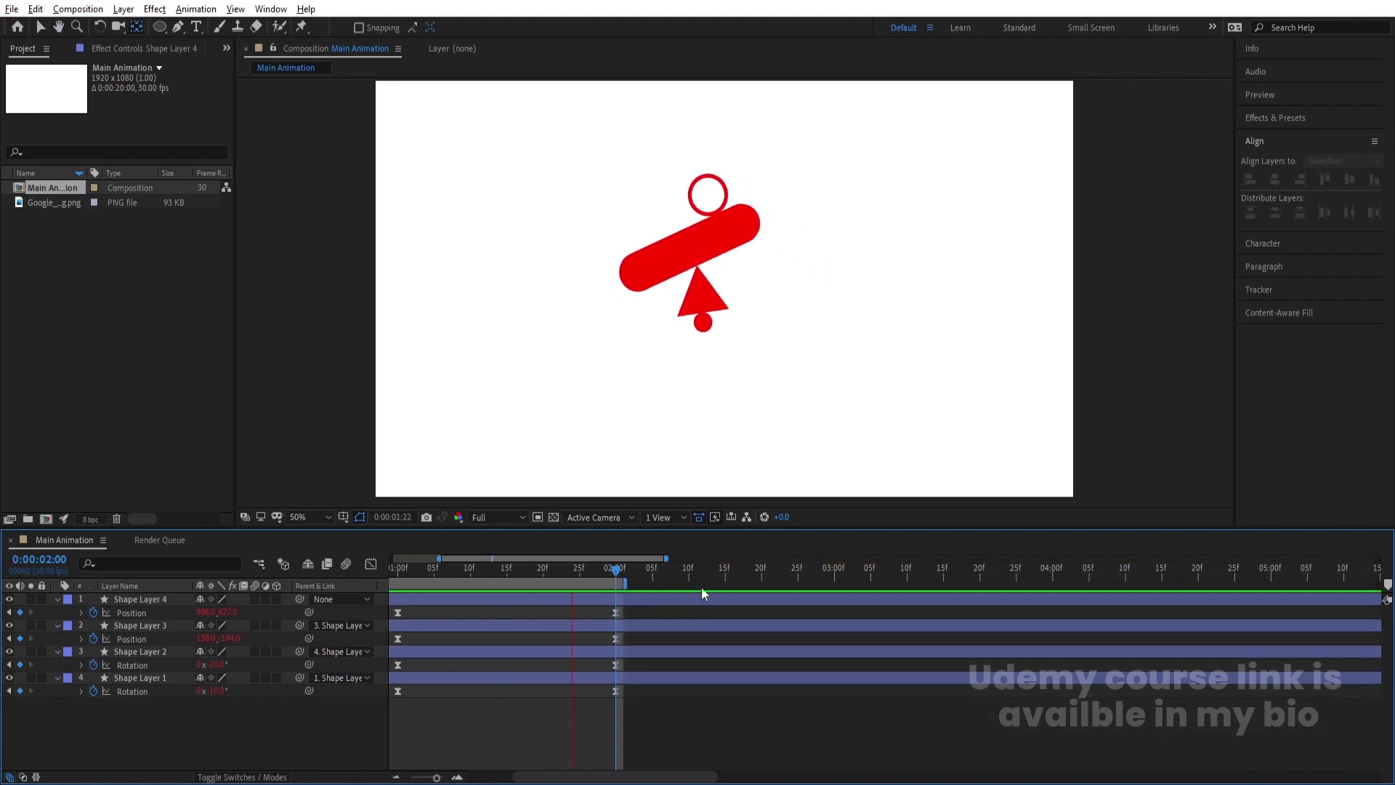
key(space)
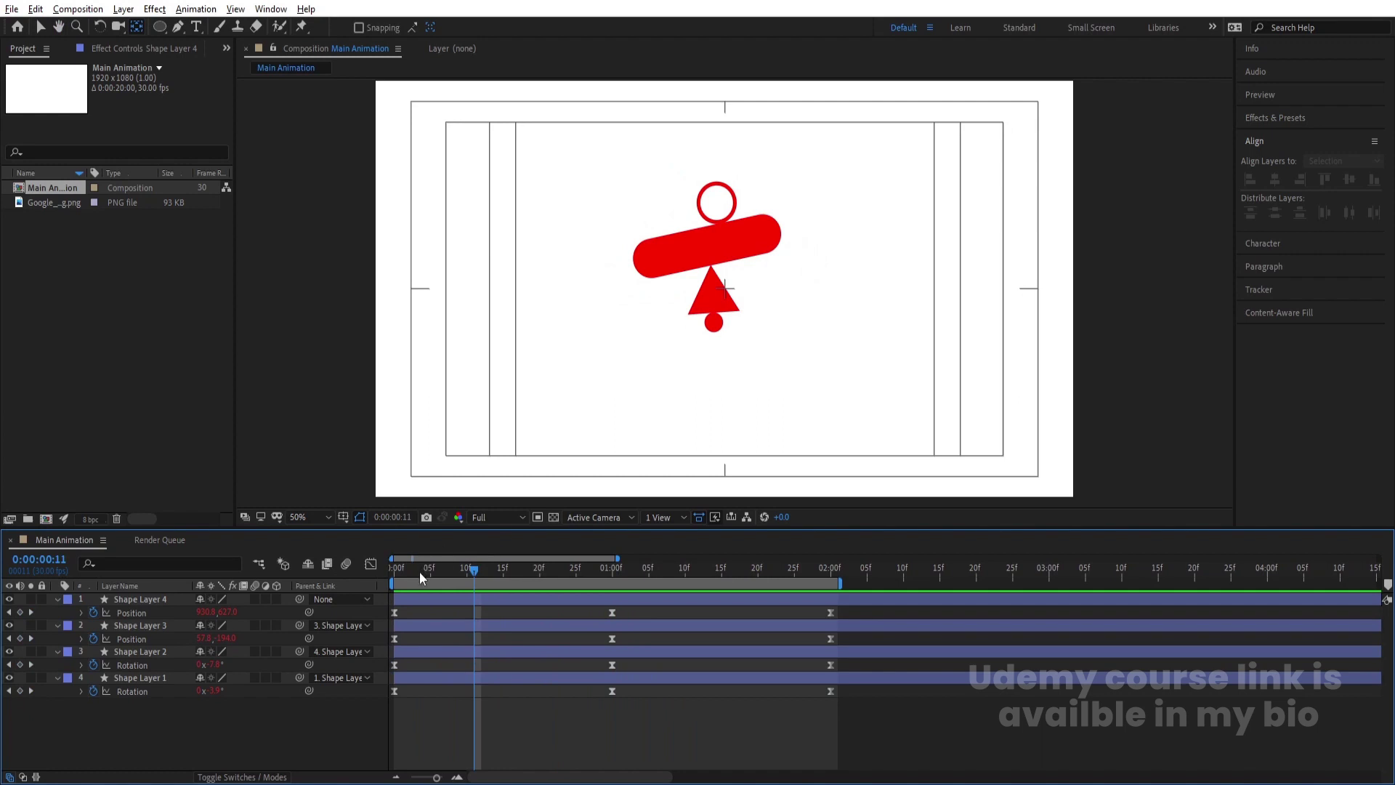
Step: Try shifting the bar layer, Shape Layer 2, about 7 frames earlier in time and preview the result
drag(420, 571, 363, 574)
key(v)
click(640, 277)
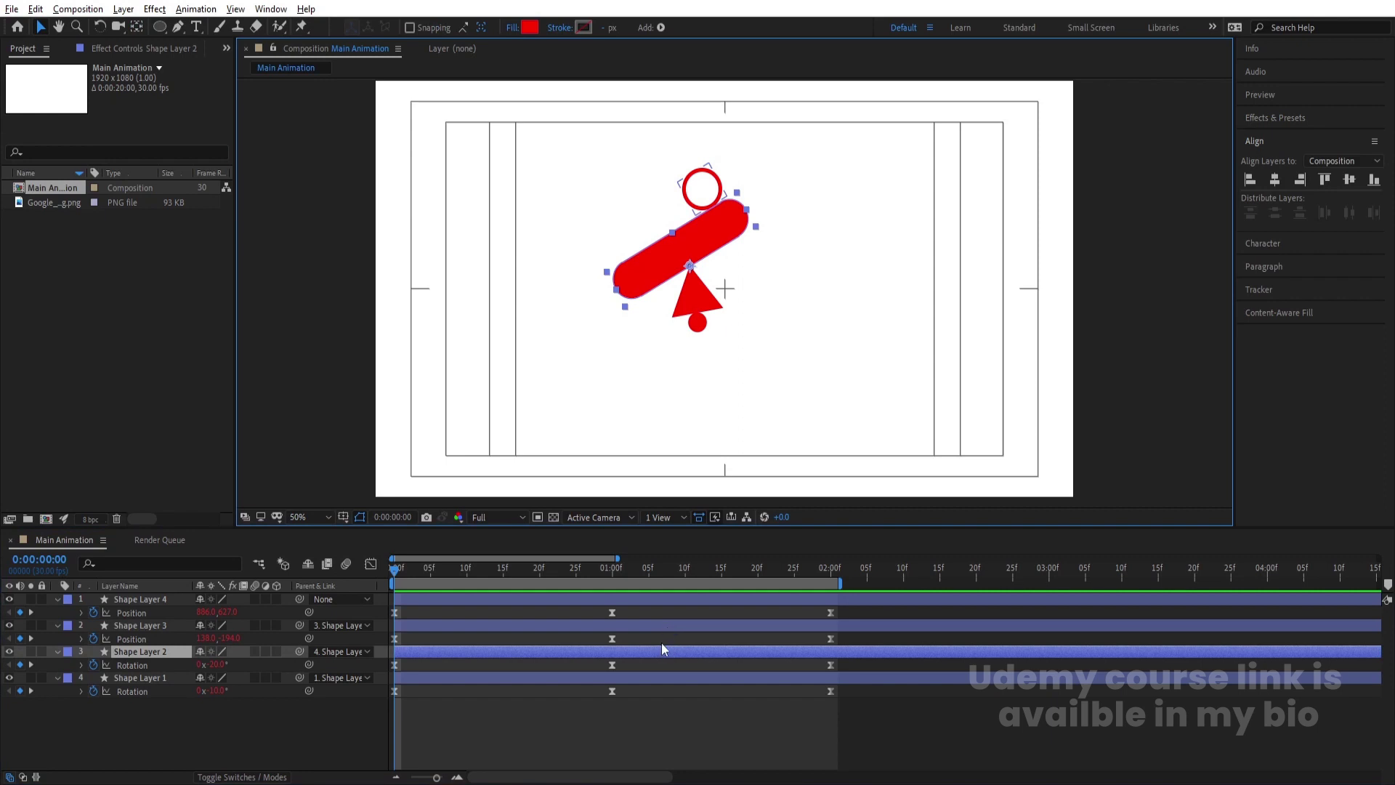
drag(656, 643, 611, 644)
key(space)
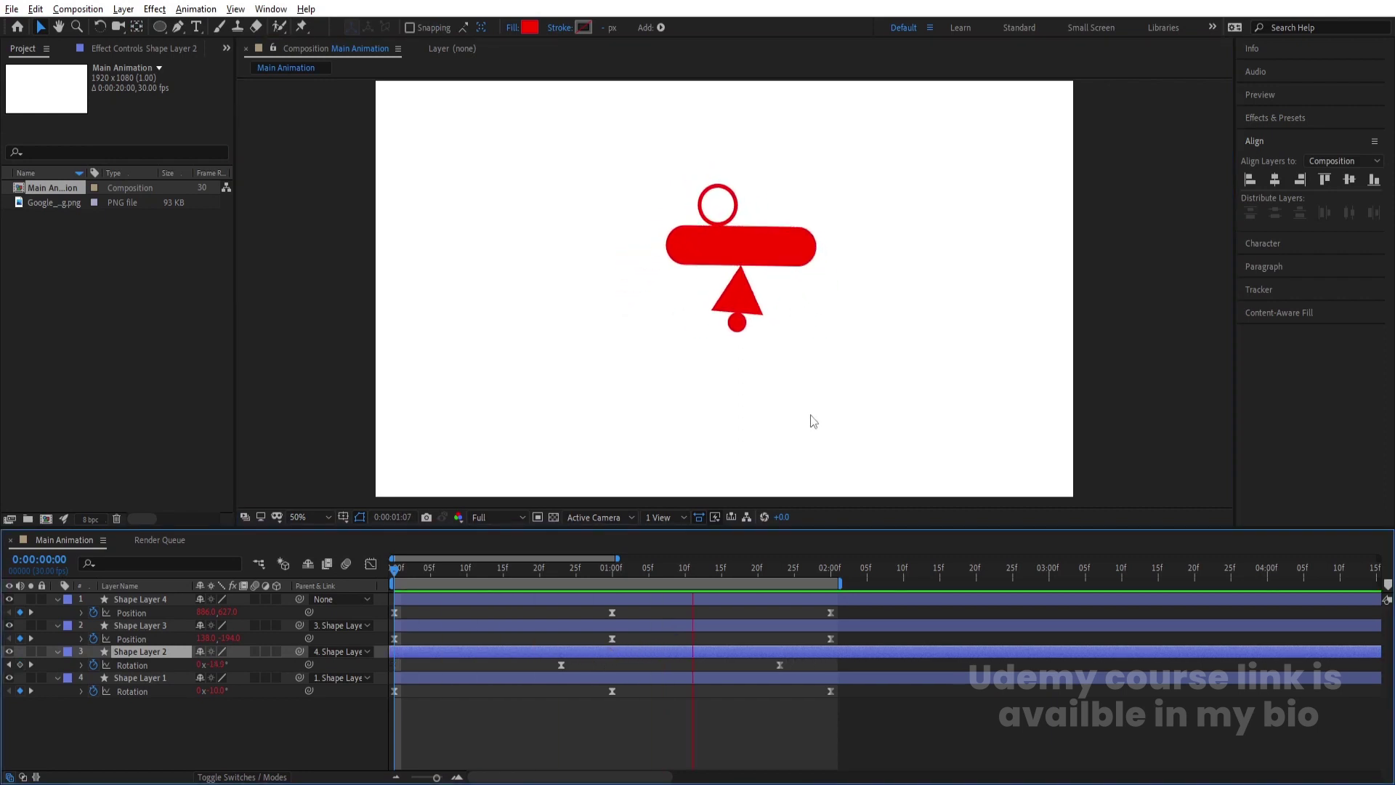
key(space)
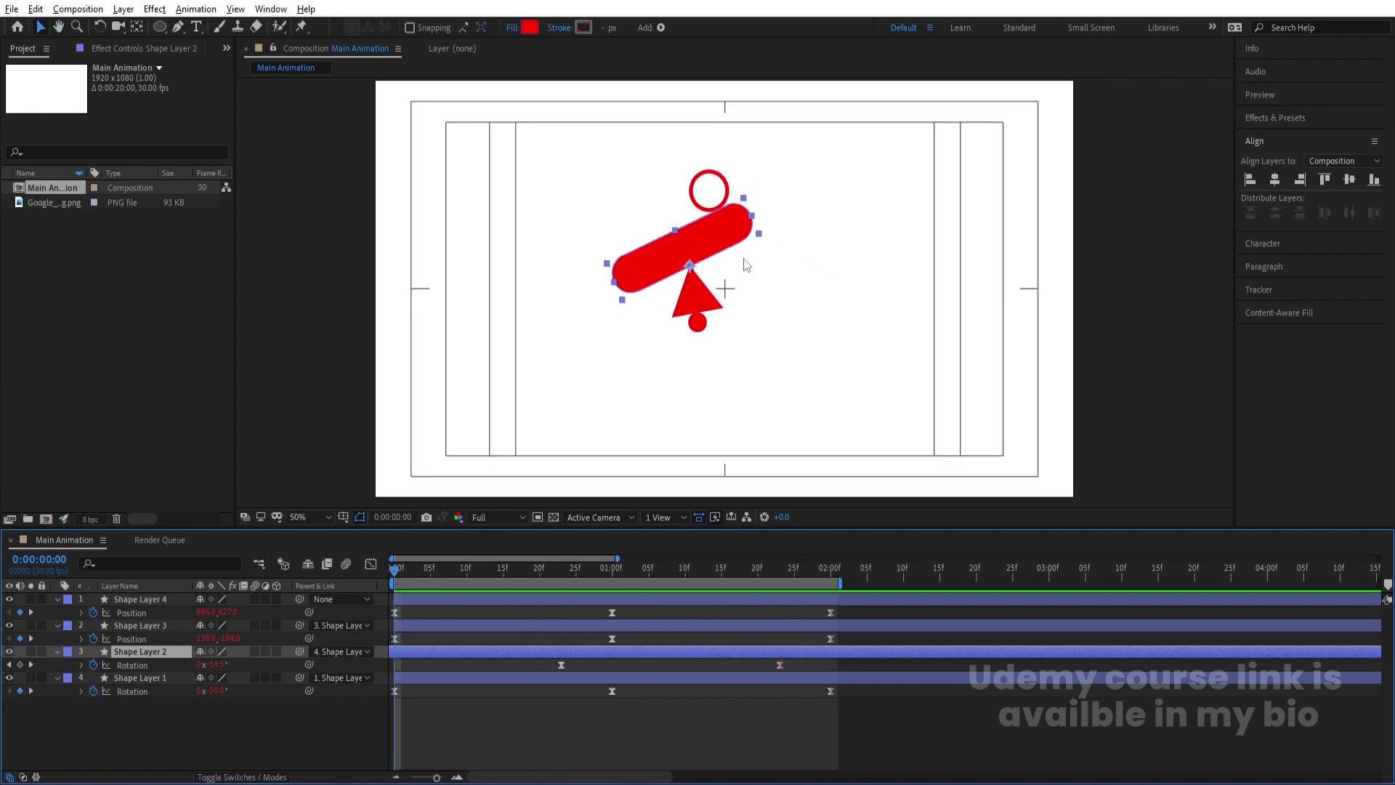
Step: Try shifting the triangle layer, Shape Layer 1, about 14 frames earlier in time and preview the result
click(718, 290)
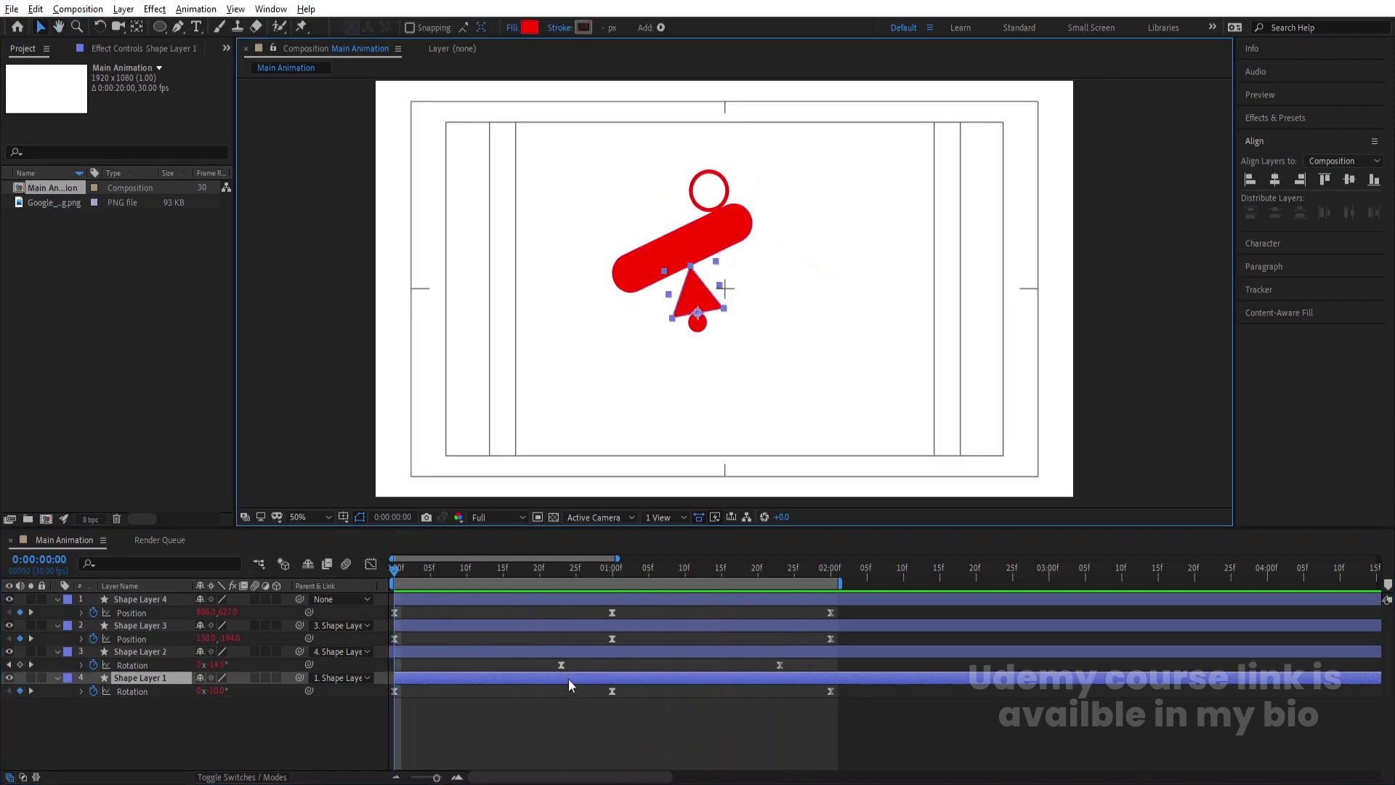
drag(568, 678, 464, 674)
key(space)
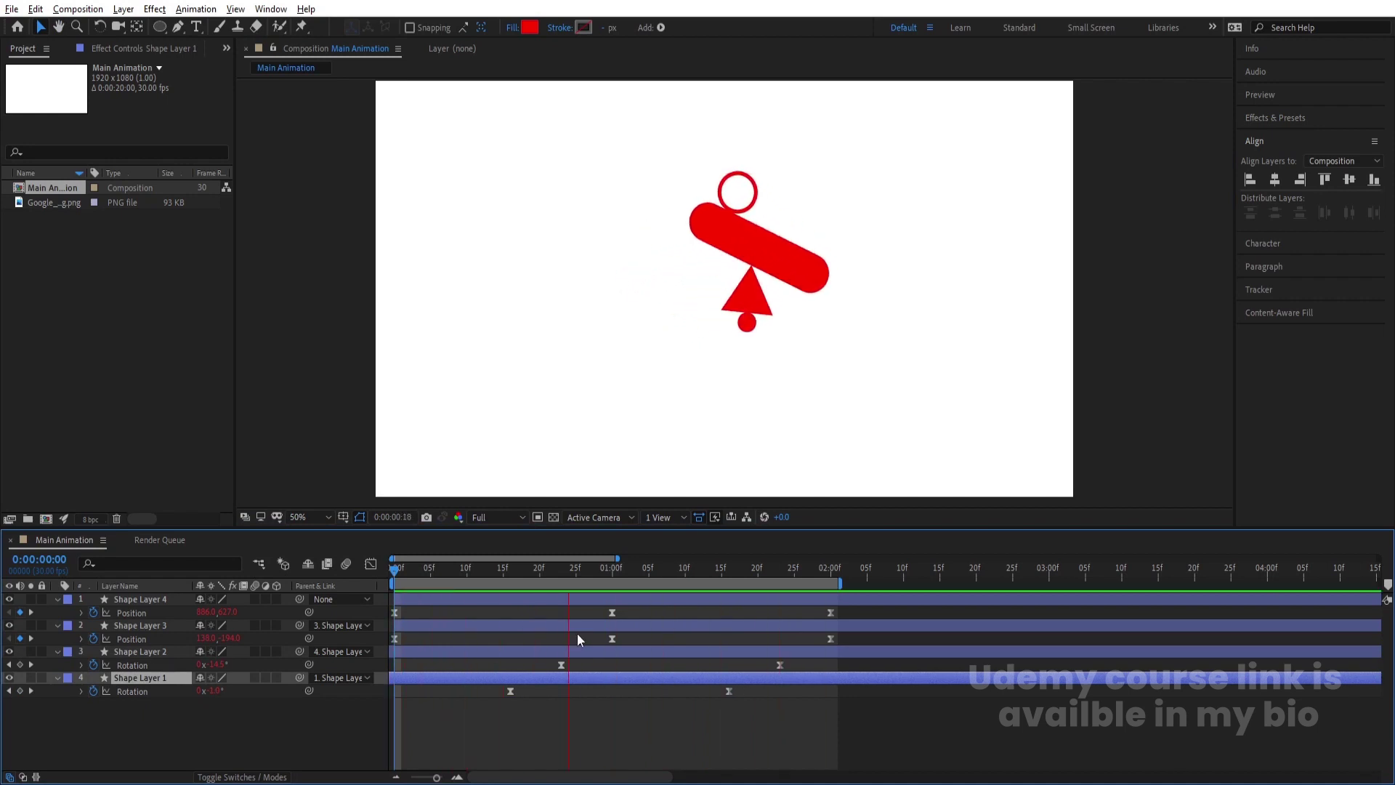
key(space)
key(Home)
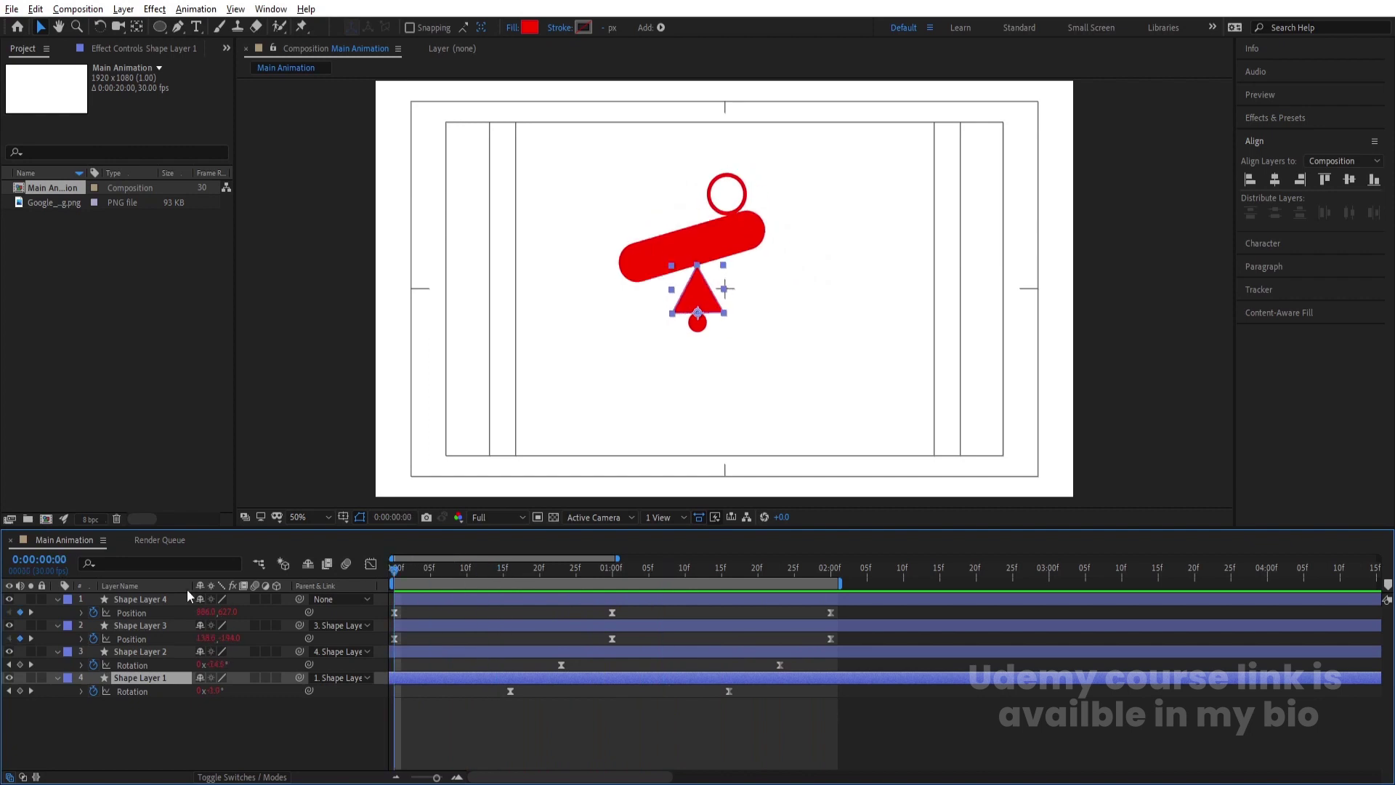
Step: Try shifting the small circle layer, Shape Layer 4, about 4 frames earlier in time and preview the result
click(129, 600)
drag(634, 602, 601, 601)
key(space)
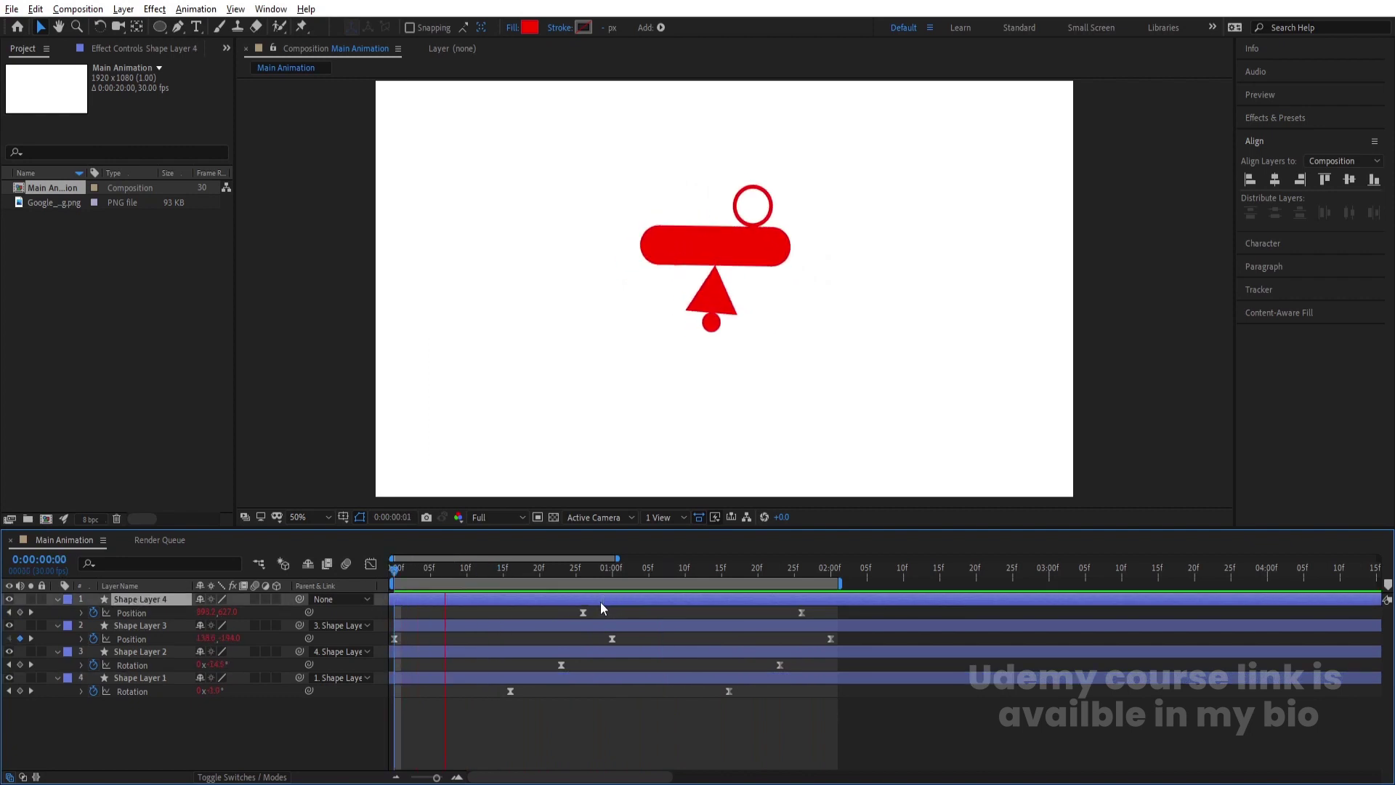
key(space)
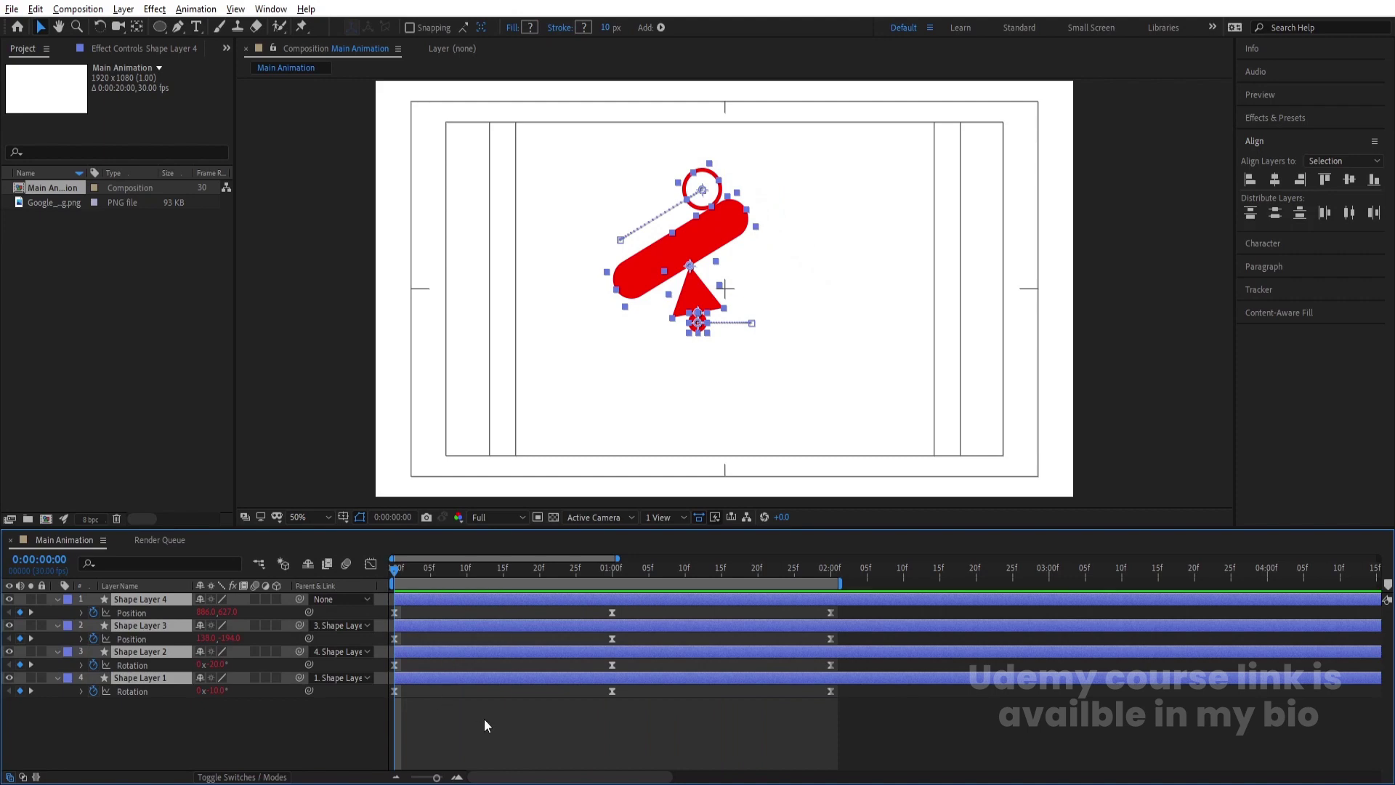
Step: Deselect all layers and play back the balancing loop with the layers' original timing
click(484, 718)
key(space)
key(space)
key(space)
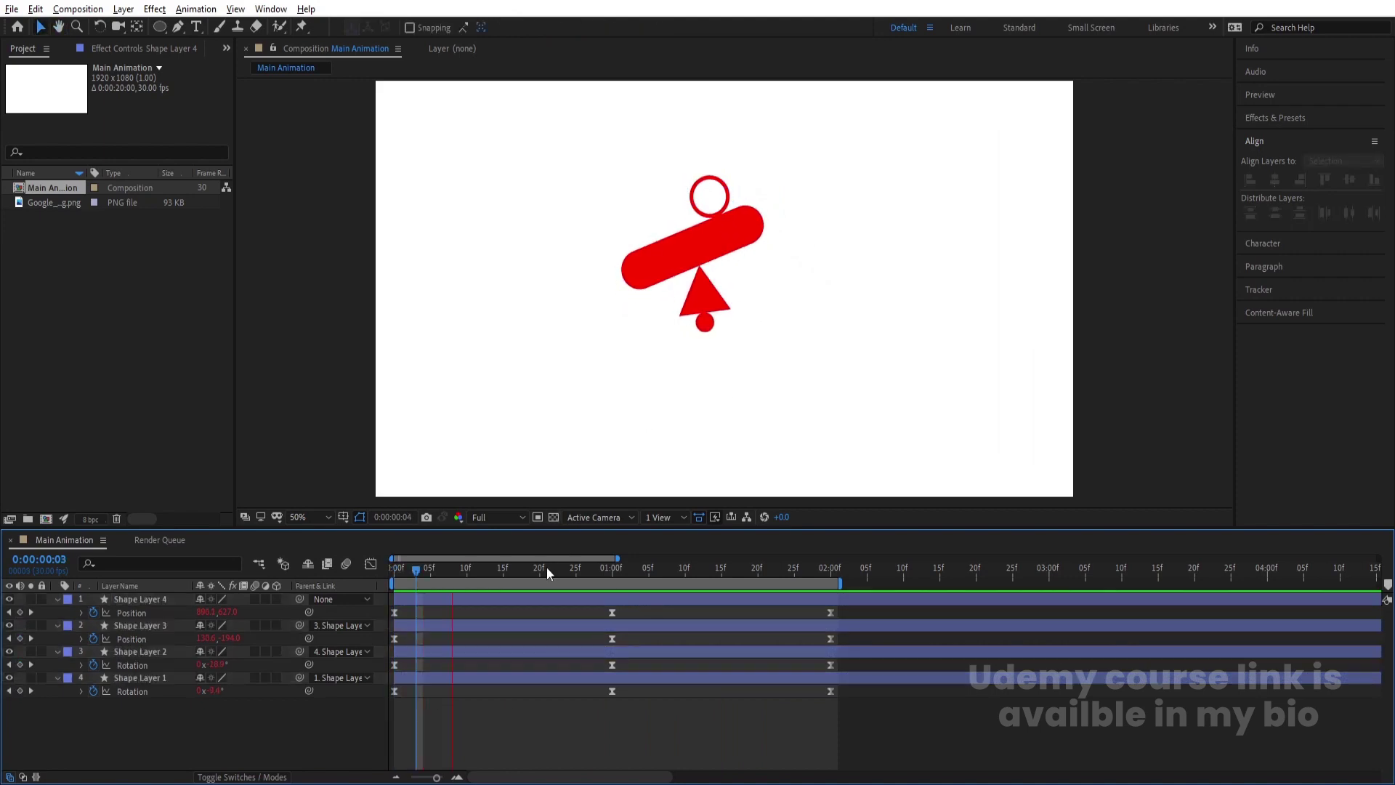
Step: Shift the ring layer, Shape Layer 3, about 6 frames earlier in time and preview the loop
key(space)
click(436, 627)
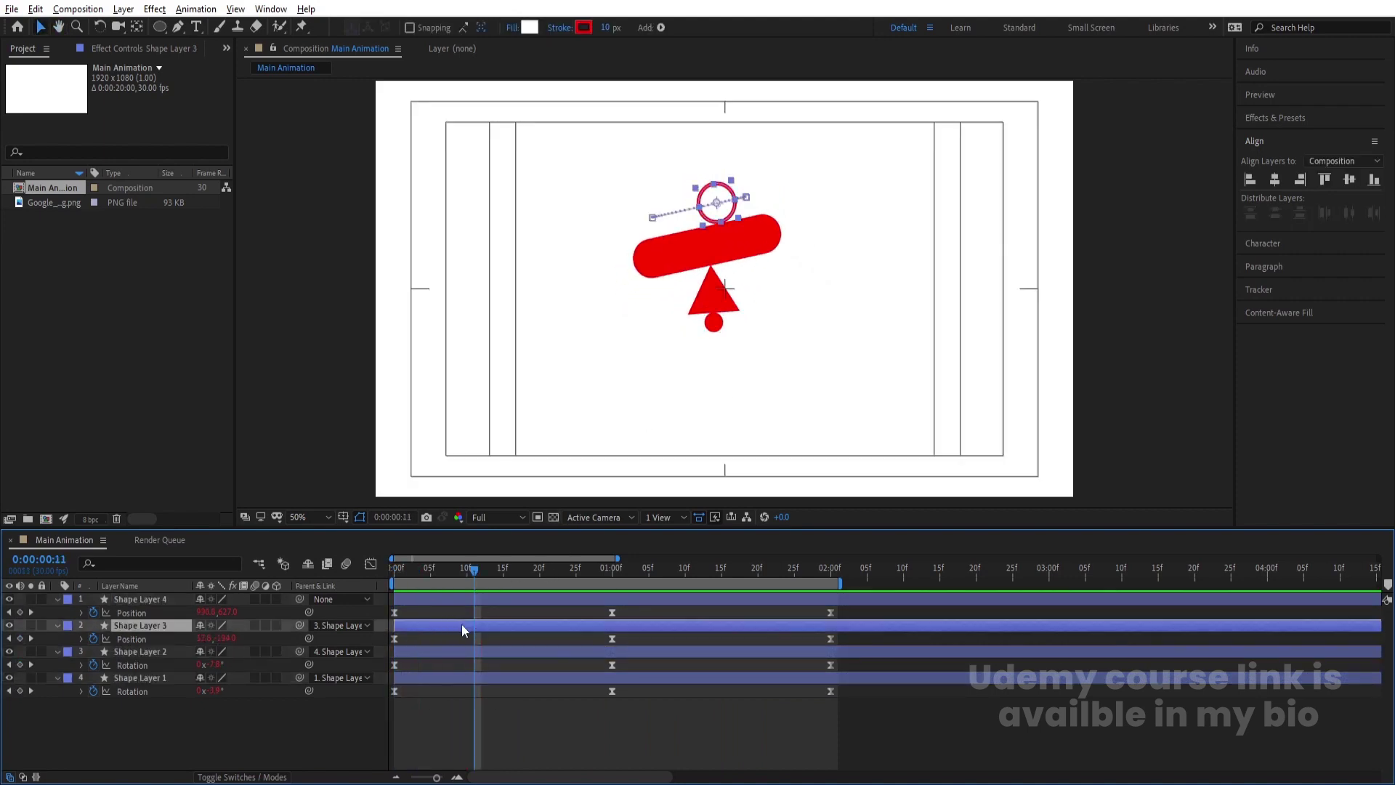
drag(525, 625, 481, 622)
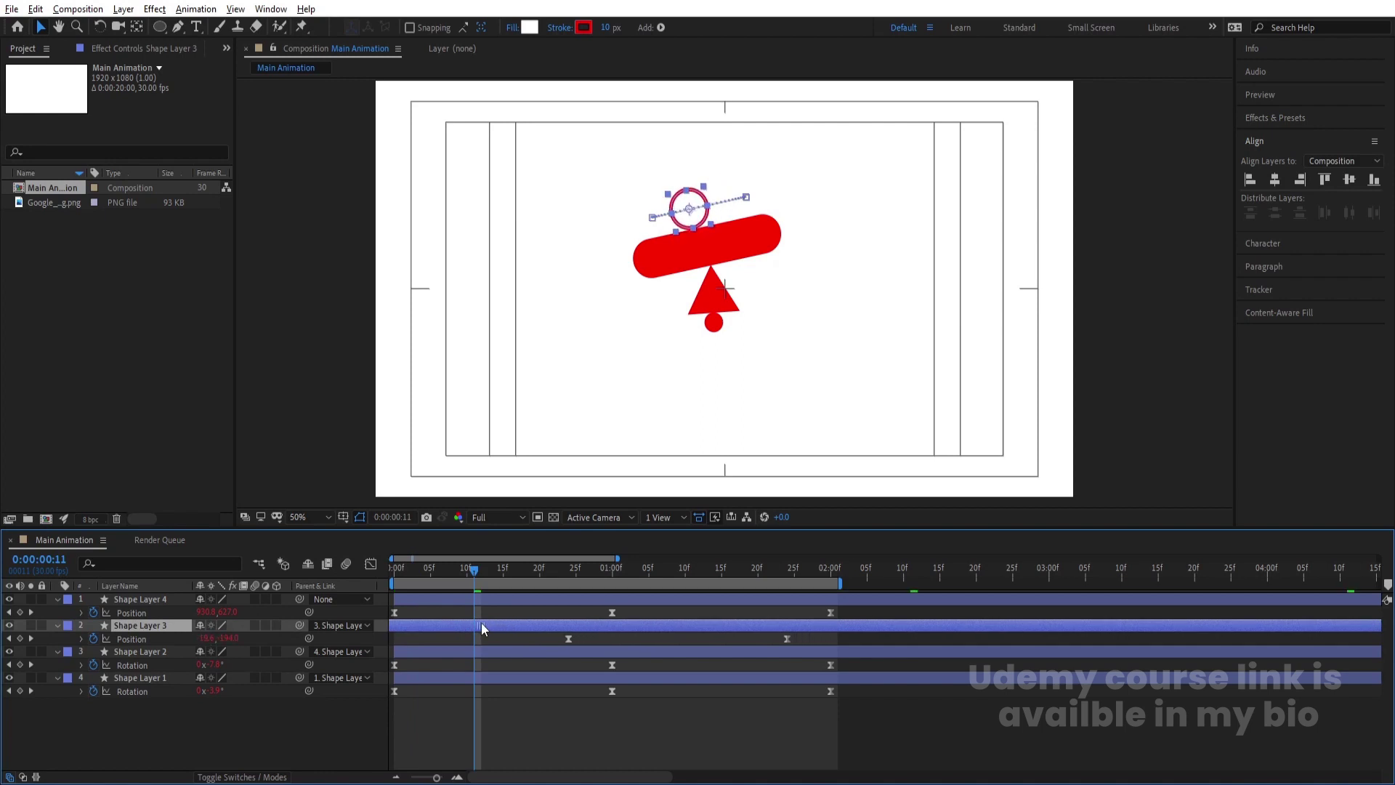
key(space)
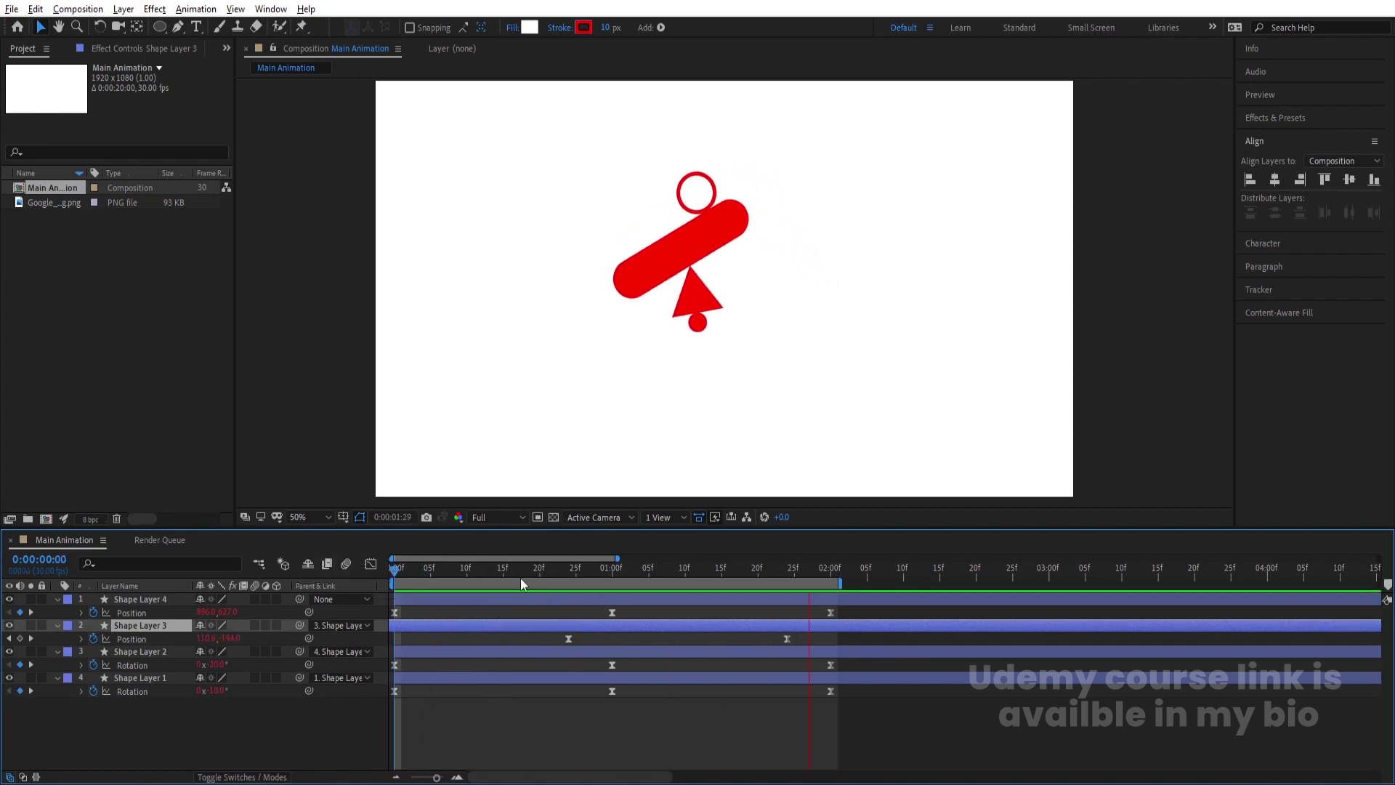
key(space)
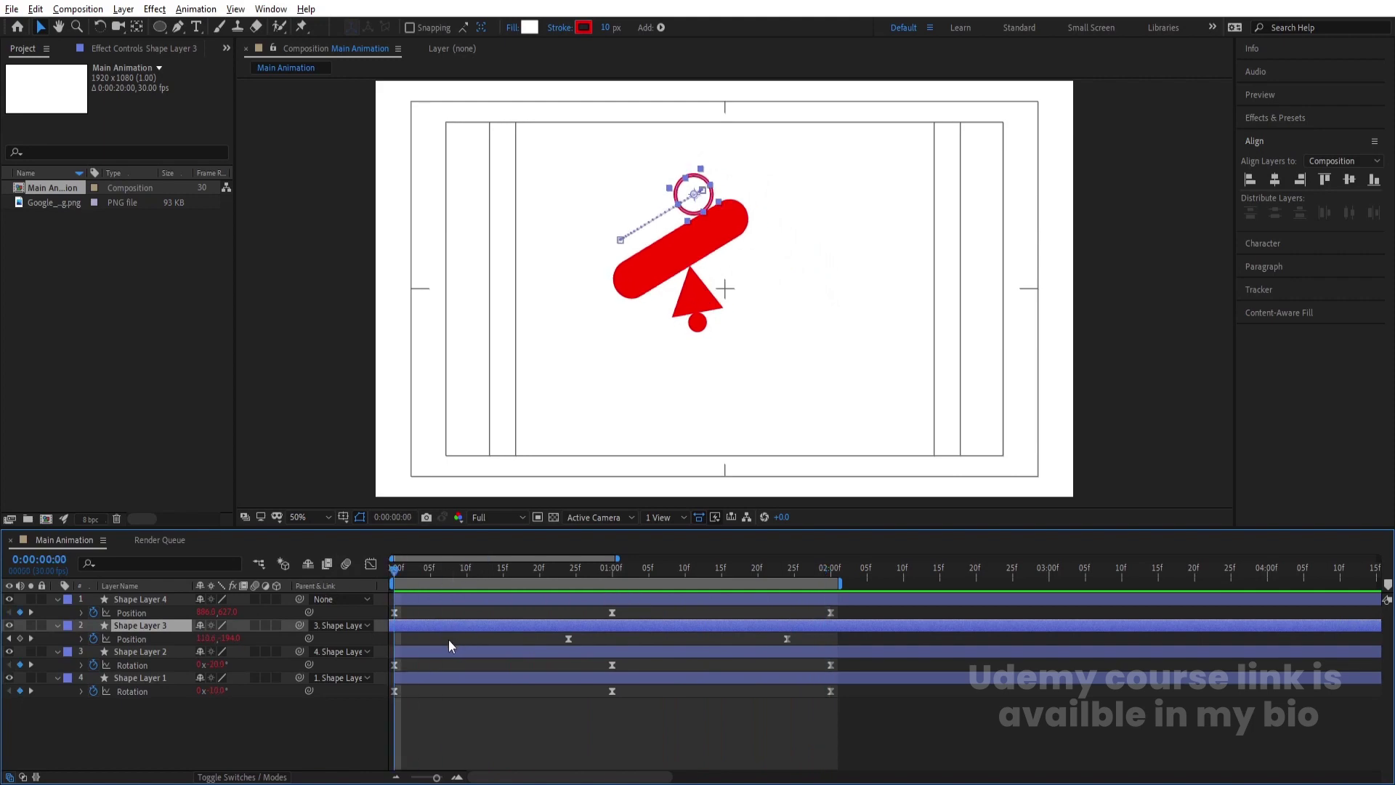
Step: Shift the ring and bar layers, Shape Layers 3 and 2, together about 5 frames earlier and preview the loop
shift+click(690, 245)
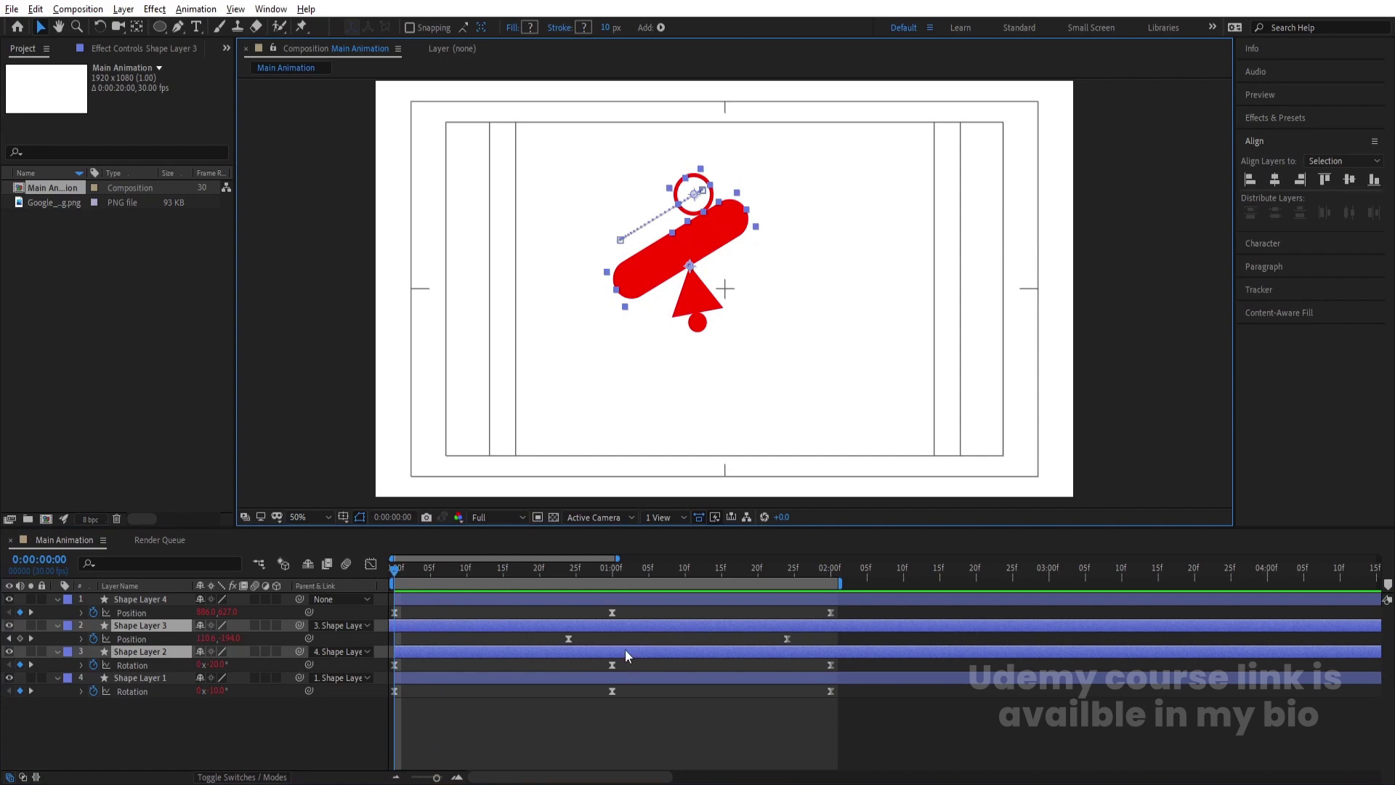
drag(625, 652, 587, 654)
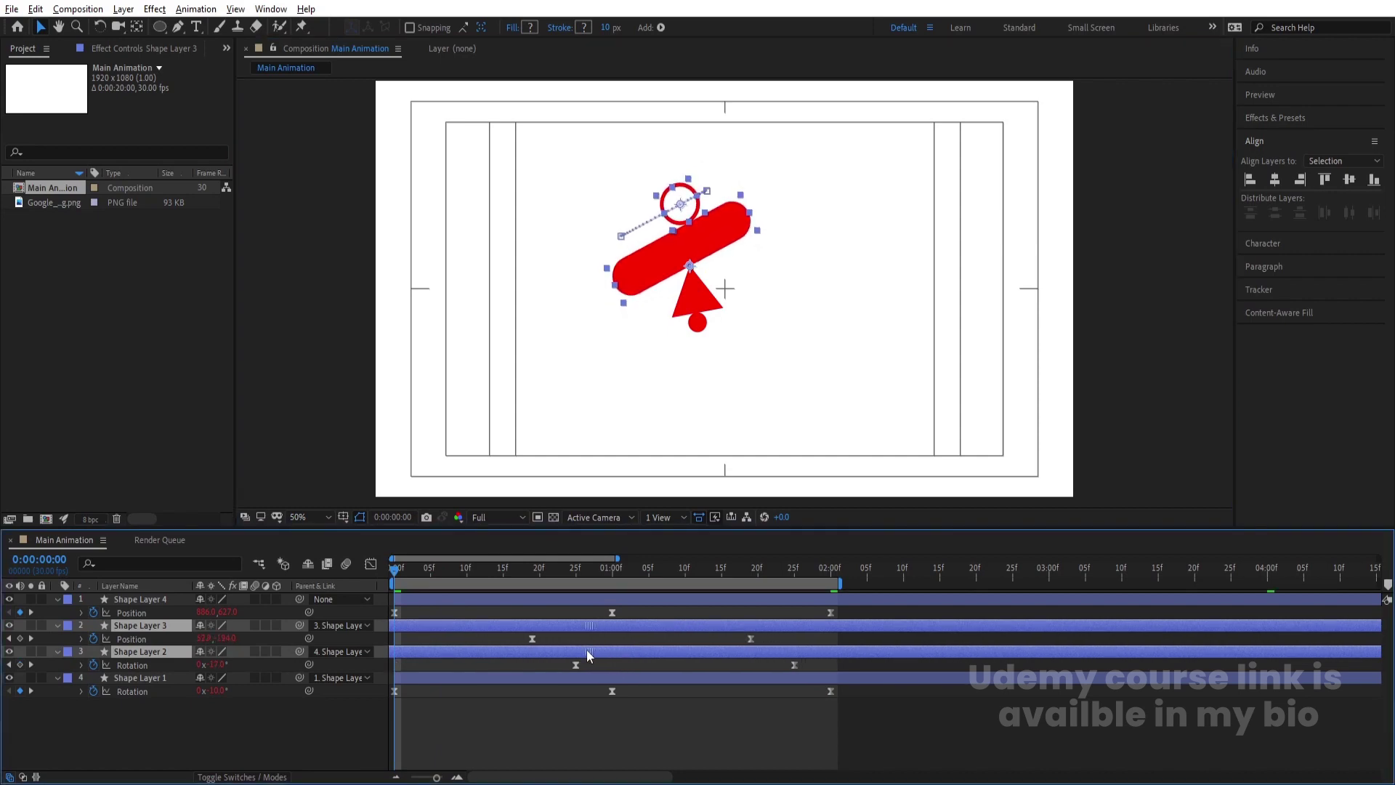
key(space)
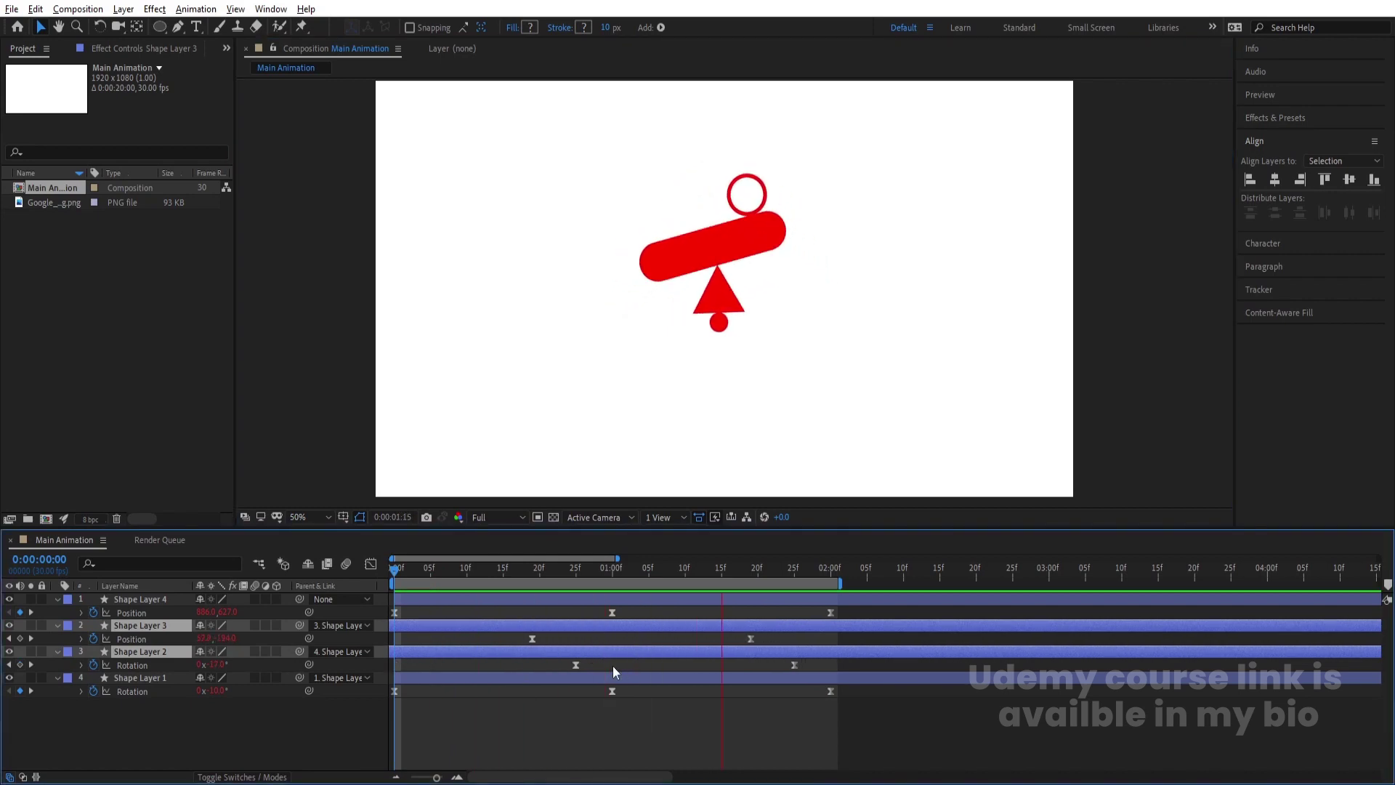
key(space)
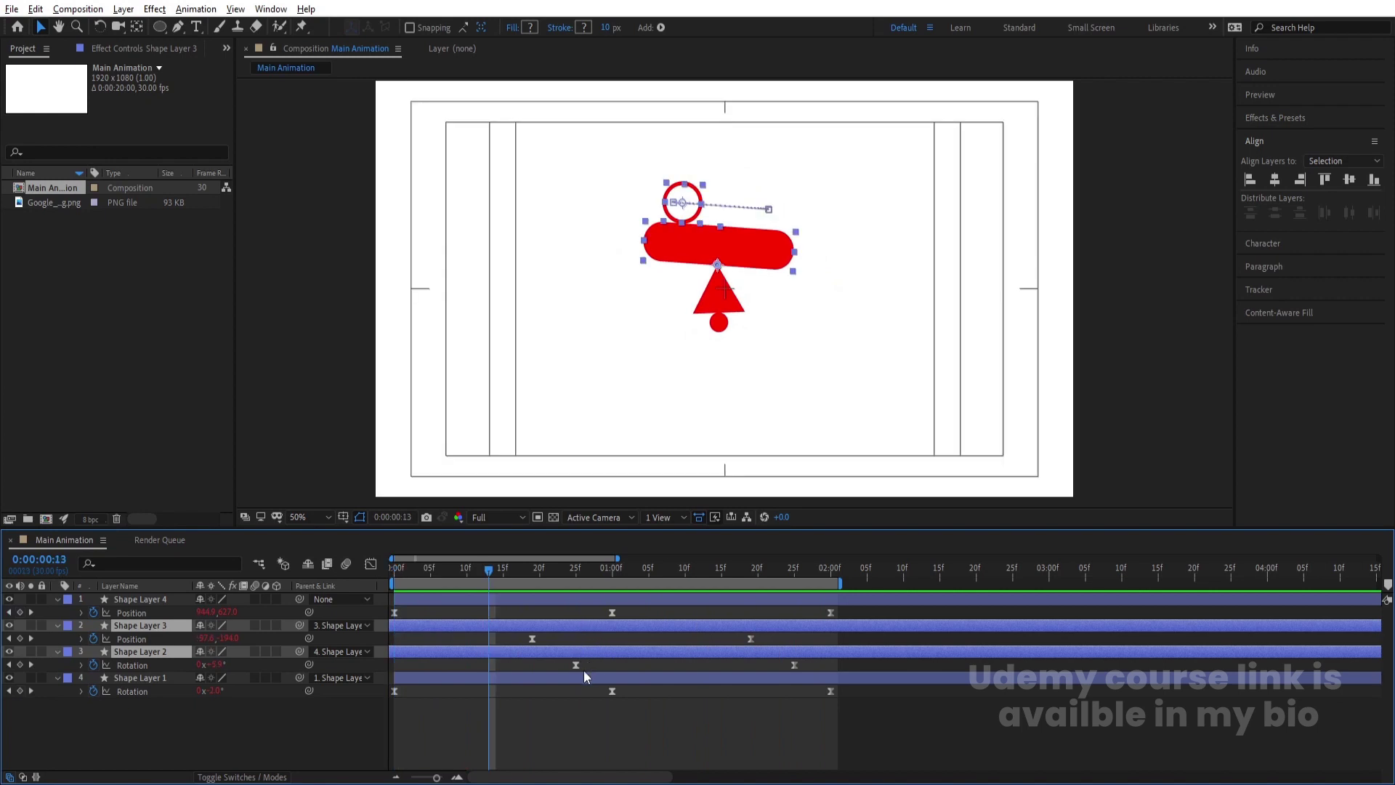
Step: Shift the ring, bar and triangle layers together about 4 frames earlier, preview the loop, and collapse the layers' keyframes
shift+click(556, 676)
drag(570, 622, 538, 623)
key(space)
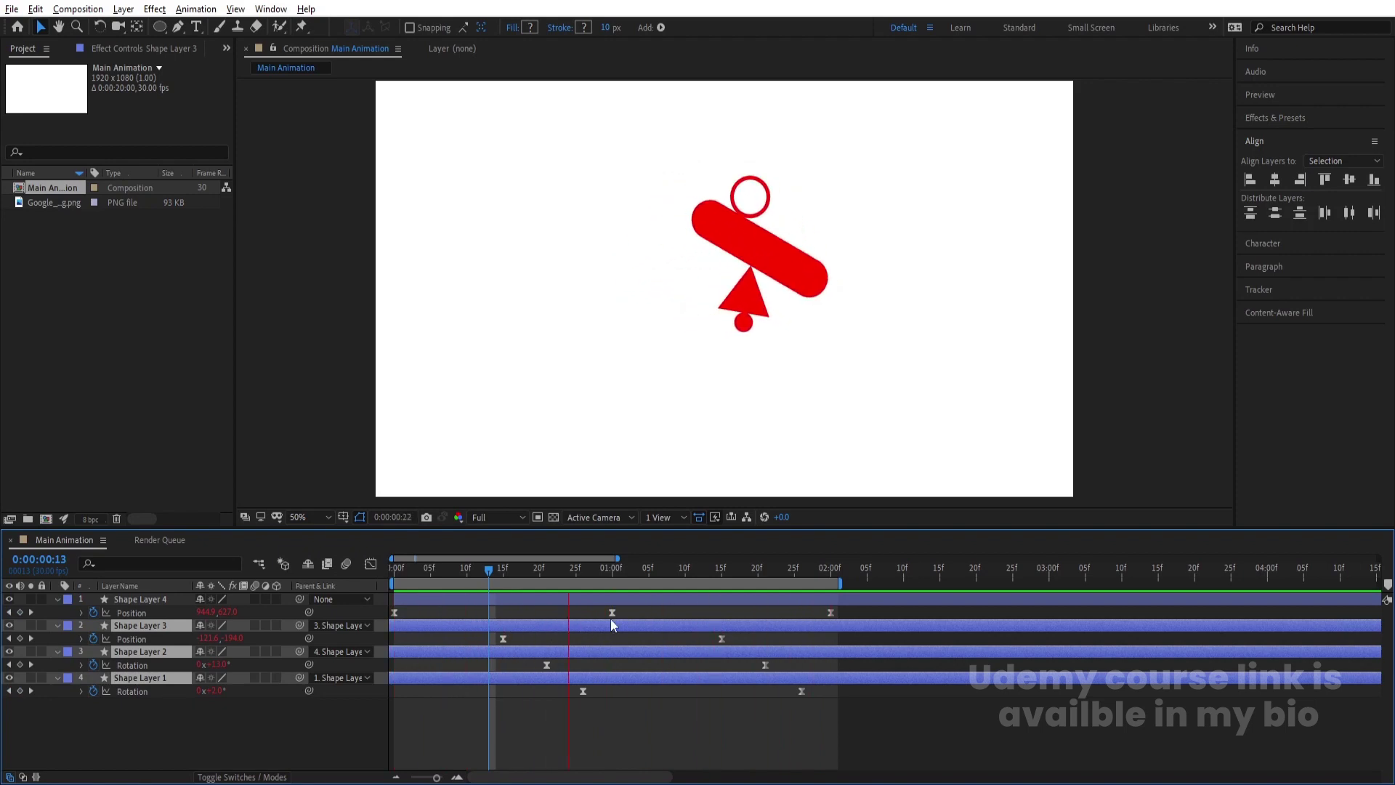
click(306, 710)
key(u)
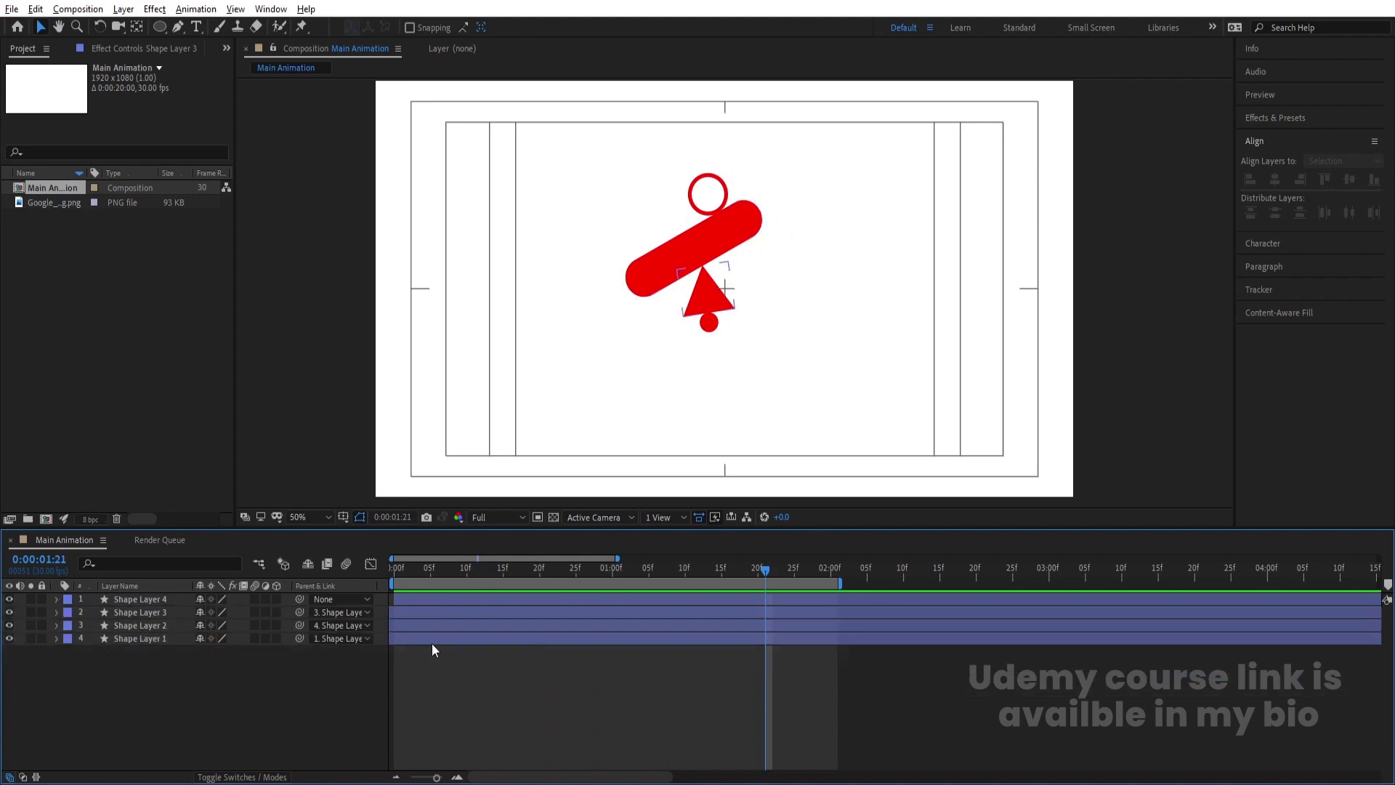
Step: Add the Google logo PNG as the lowest layer, scaled to 43% and positioned under the balancing shapes
click(51, 204)
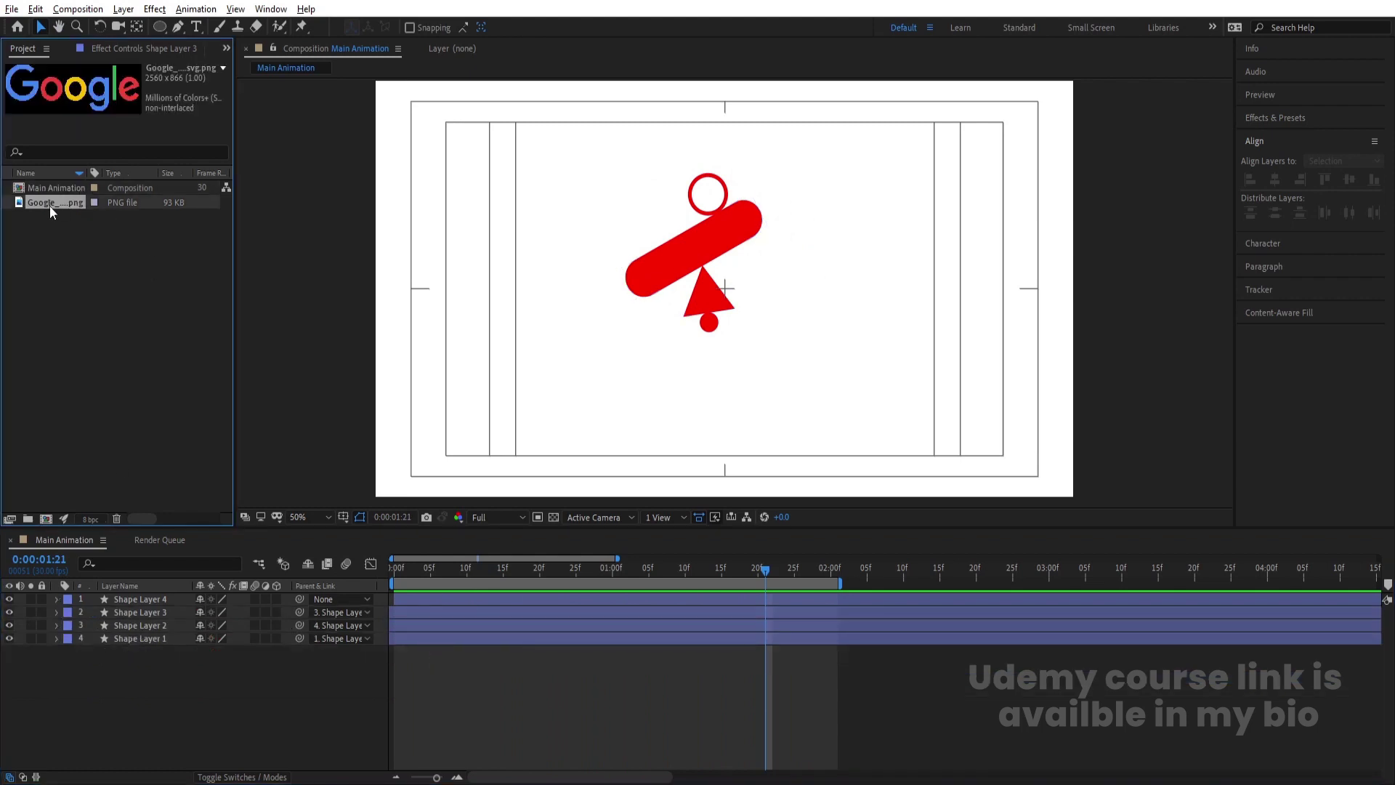
drag(134, 477, 177, 665)
key(s)
drag(598, 288, 594, 410)
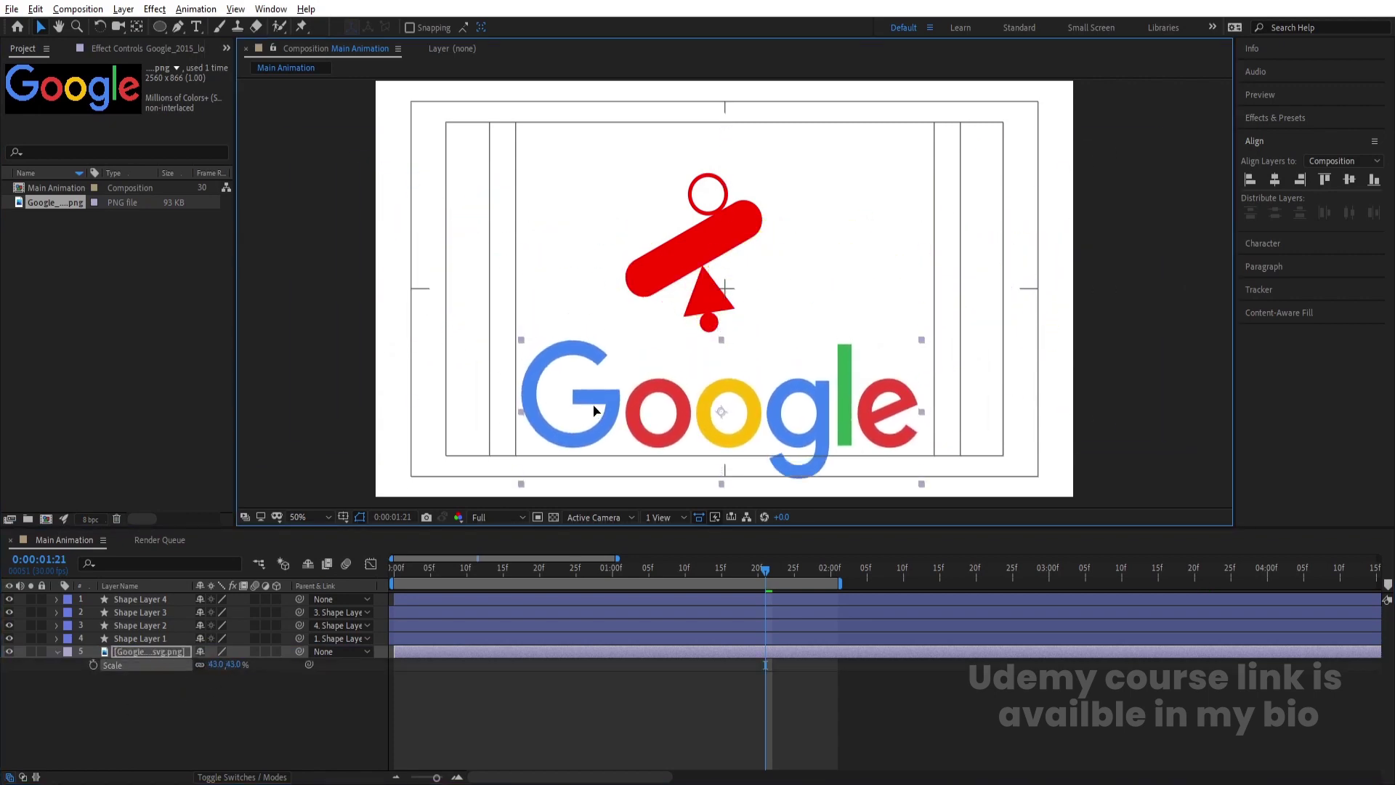
Step: Fill the small circle, Shape Layer 4, with the blue sampled from the logo's G
click(711, 328)
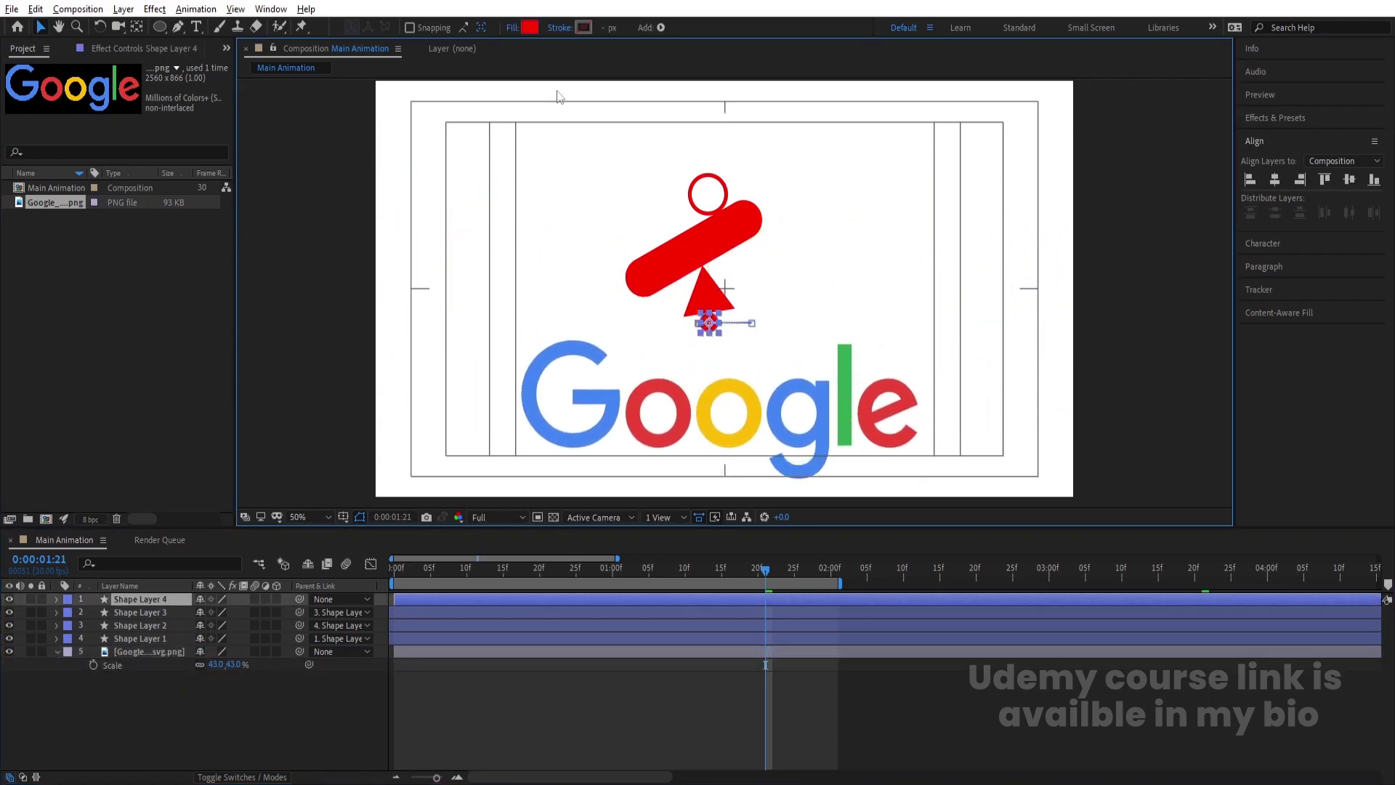
click(529, 27)
click(529, 350)
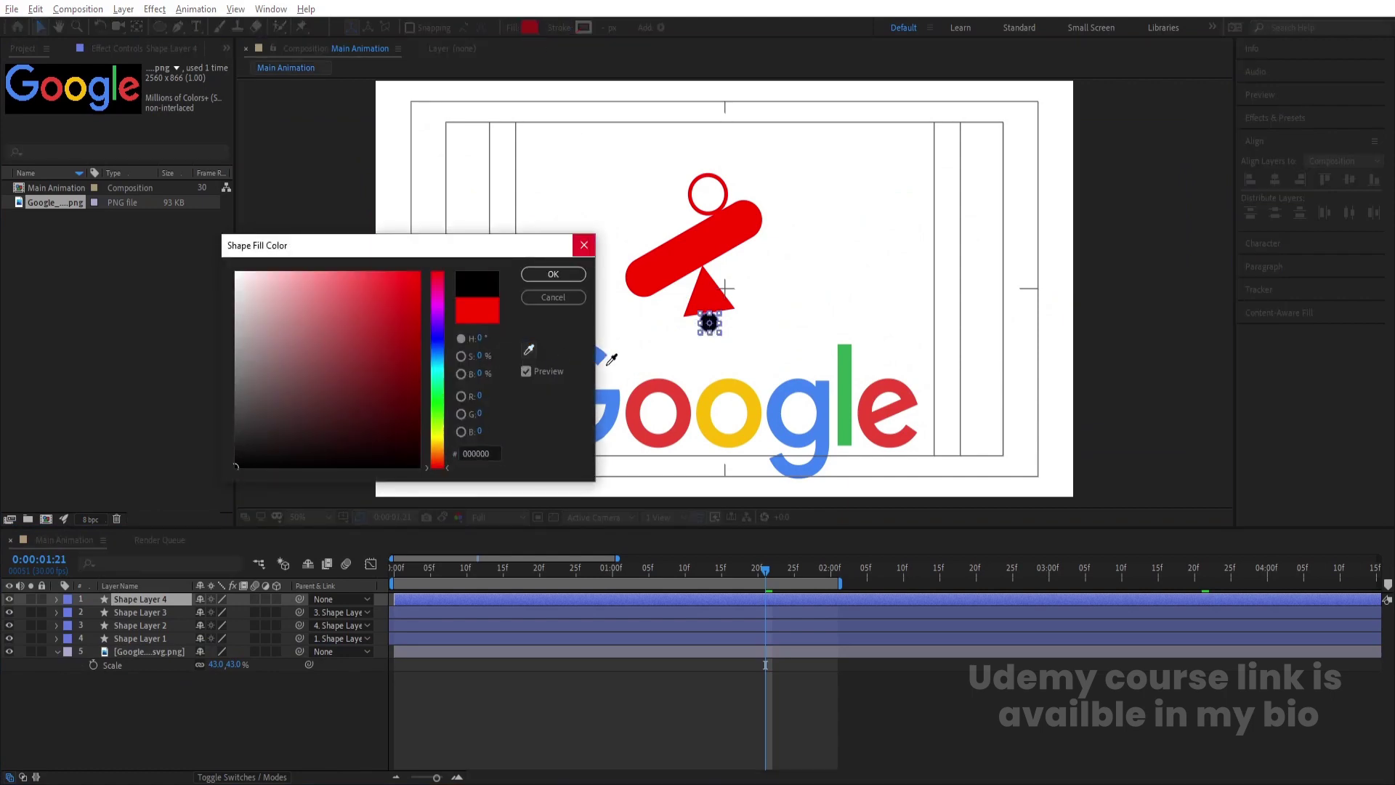
click(611, 359)
click(553, 274)
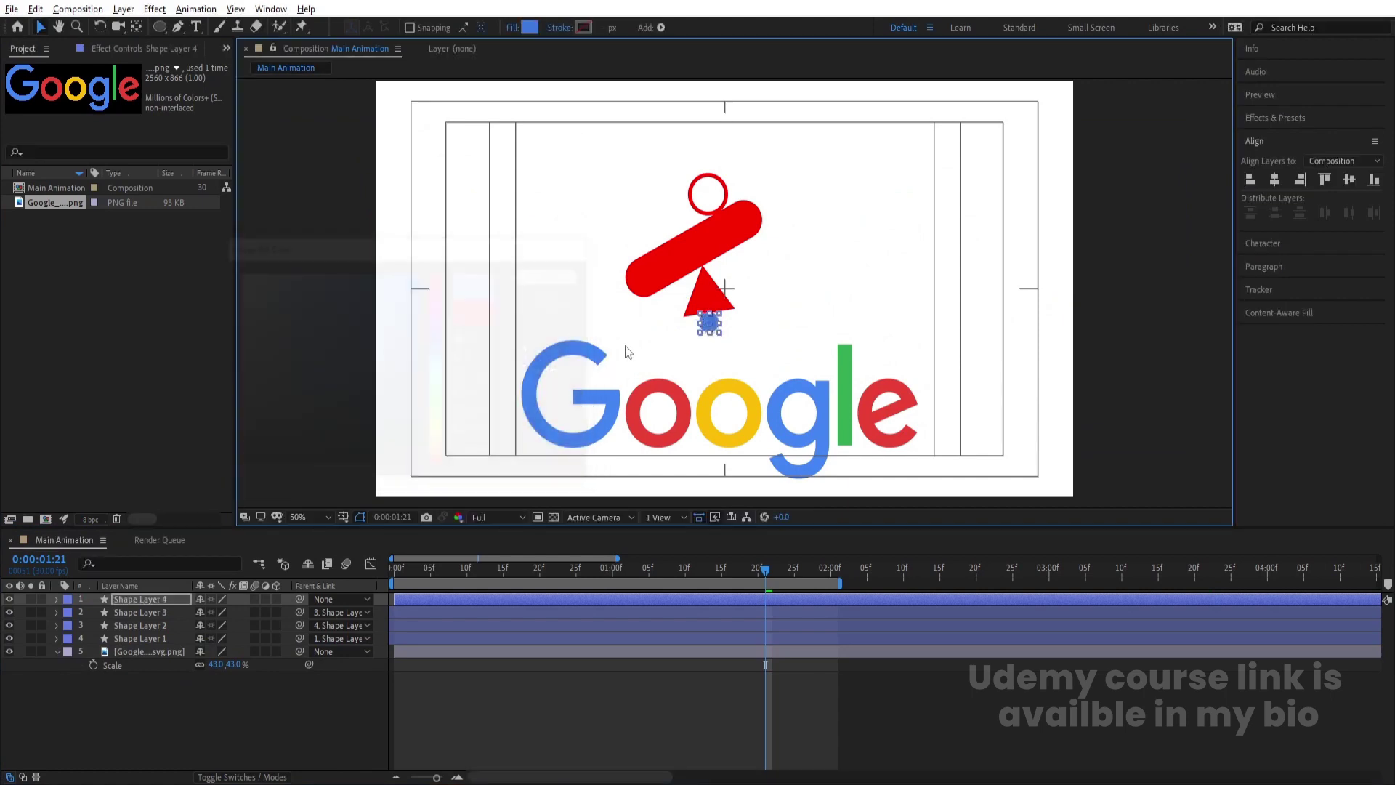
Step: Fill the triangle, Shape Layer 1, with the yellow FBBC05 sampled from the logo's second o
click(705, 295)
click(535, 29)
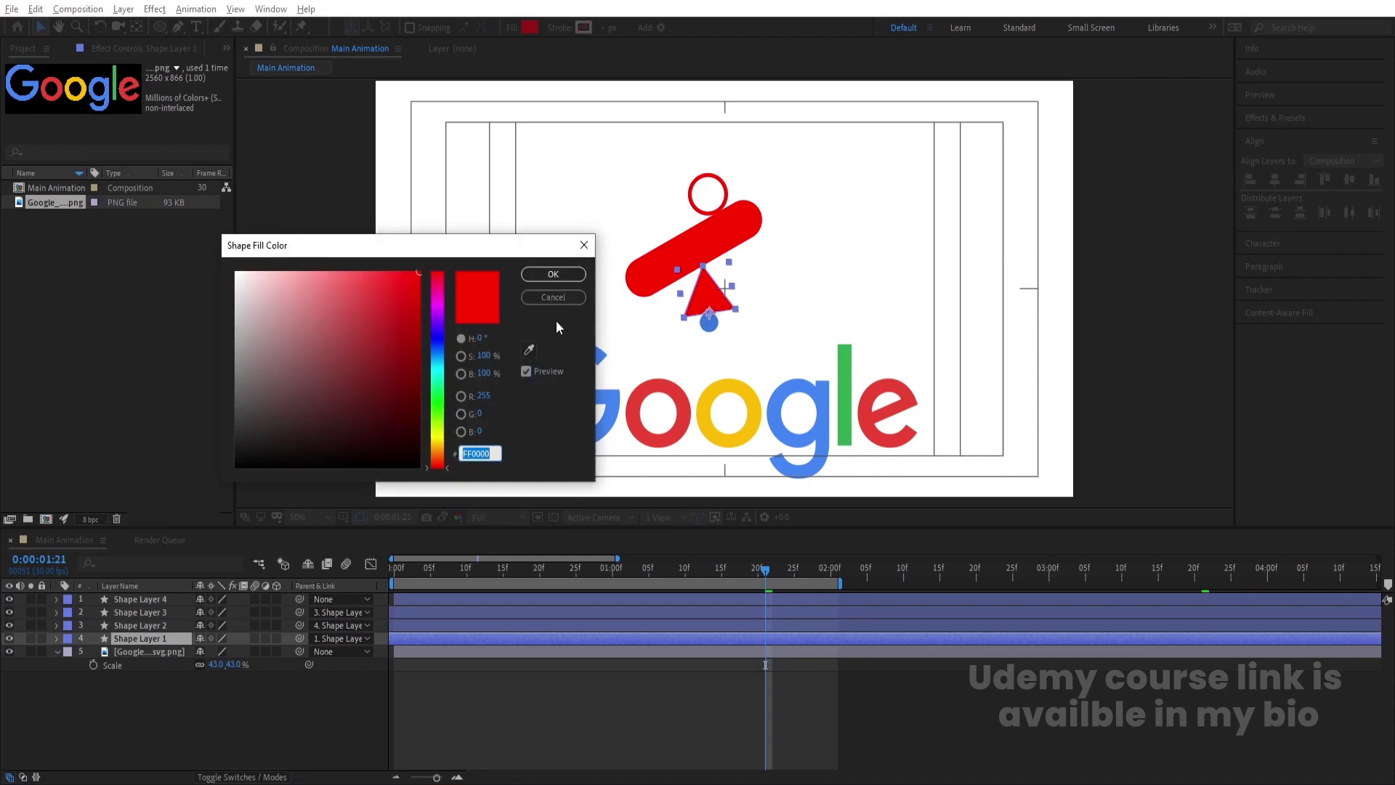
click(529, 350)
click(729, 411)
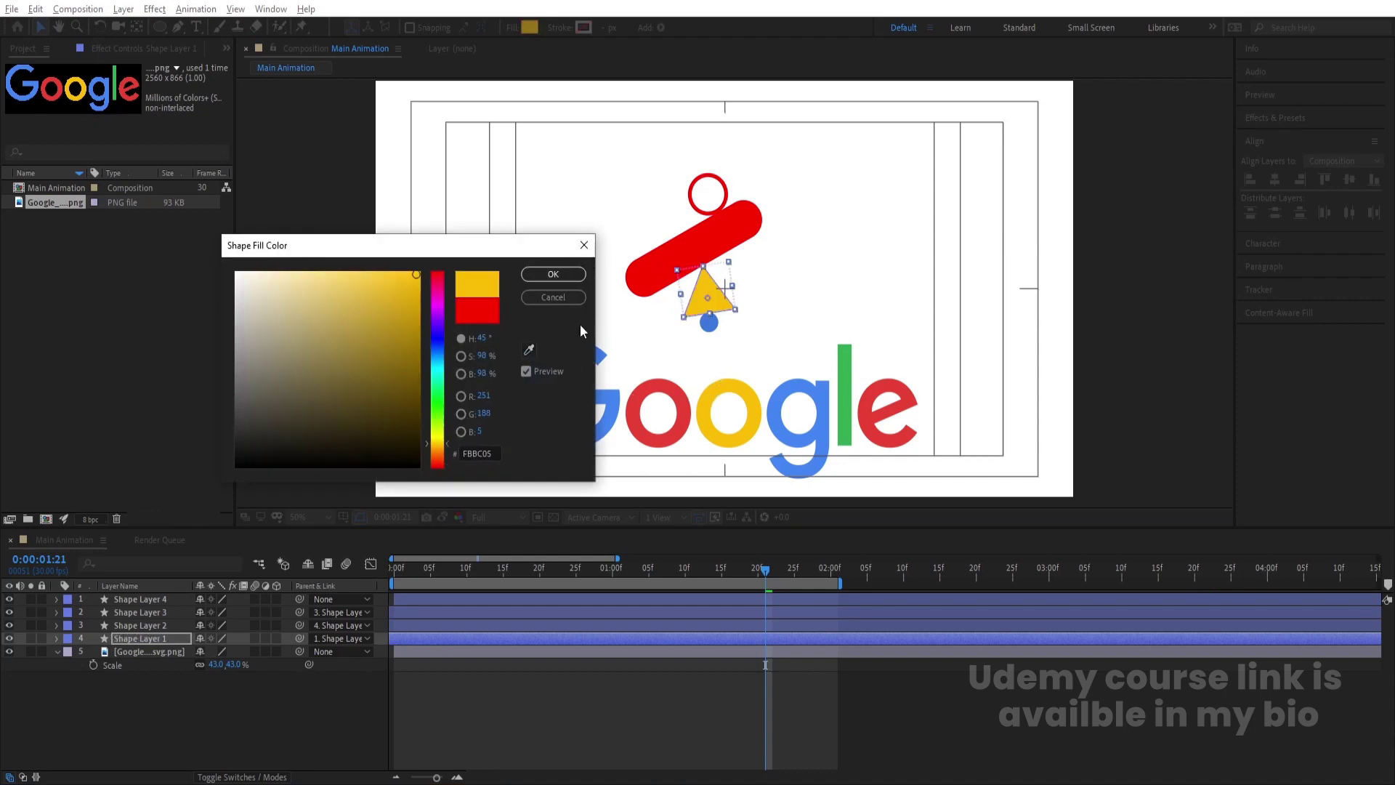
click(536, 276)
Step: Fill the rounded bar, Shape Layer 2, with the green 34A853 sampled from the logo's l
click(704, 236)
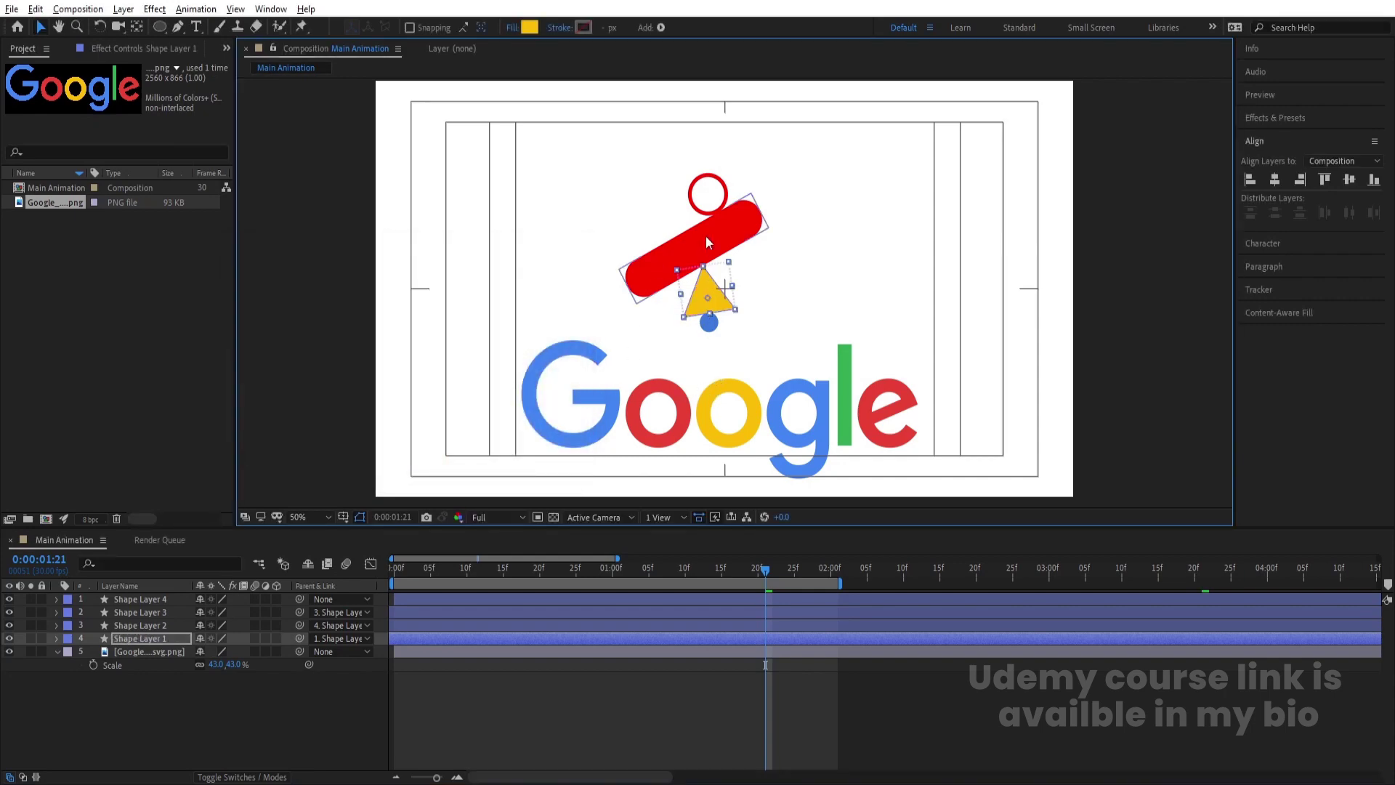
click(534, 27)
click(530, 350)
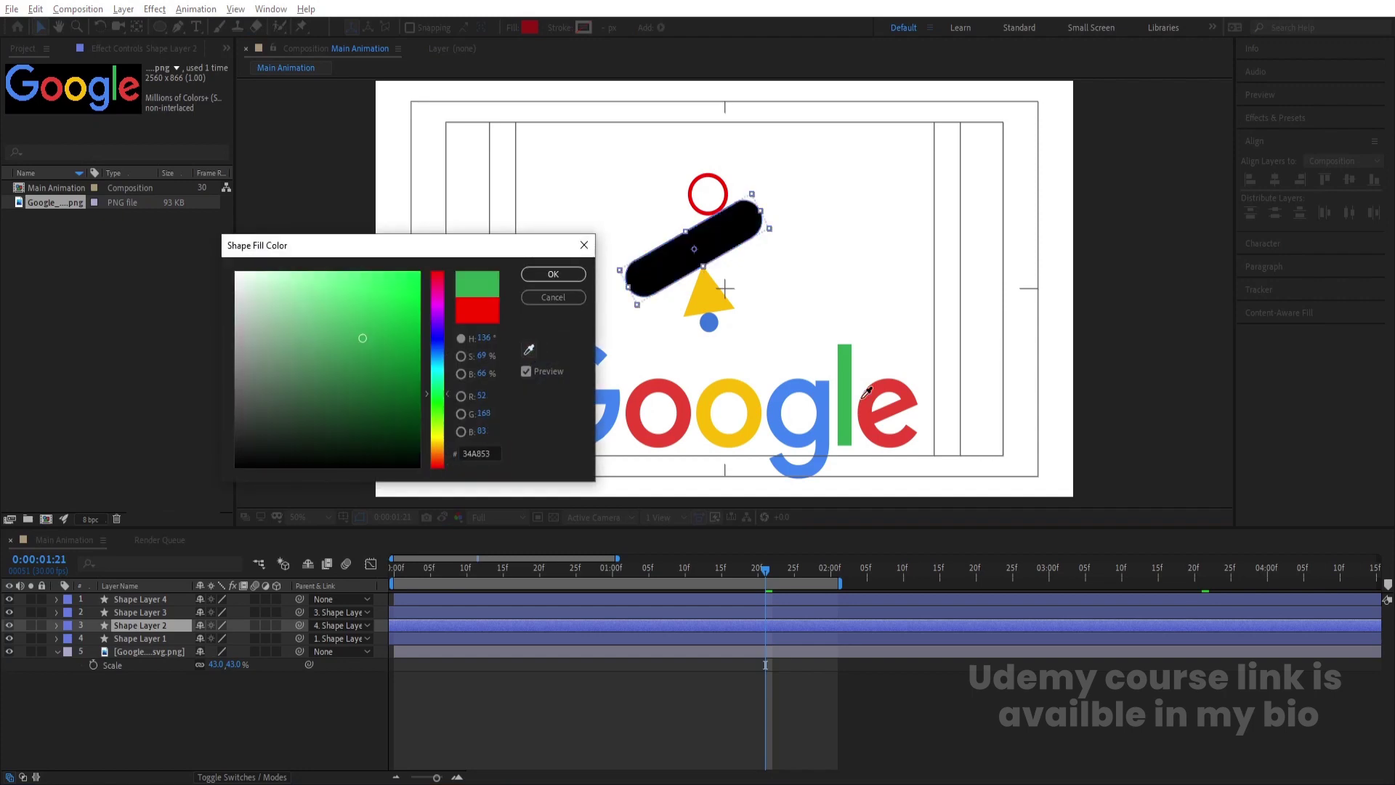
click(854, 377)
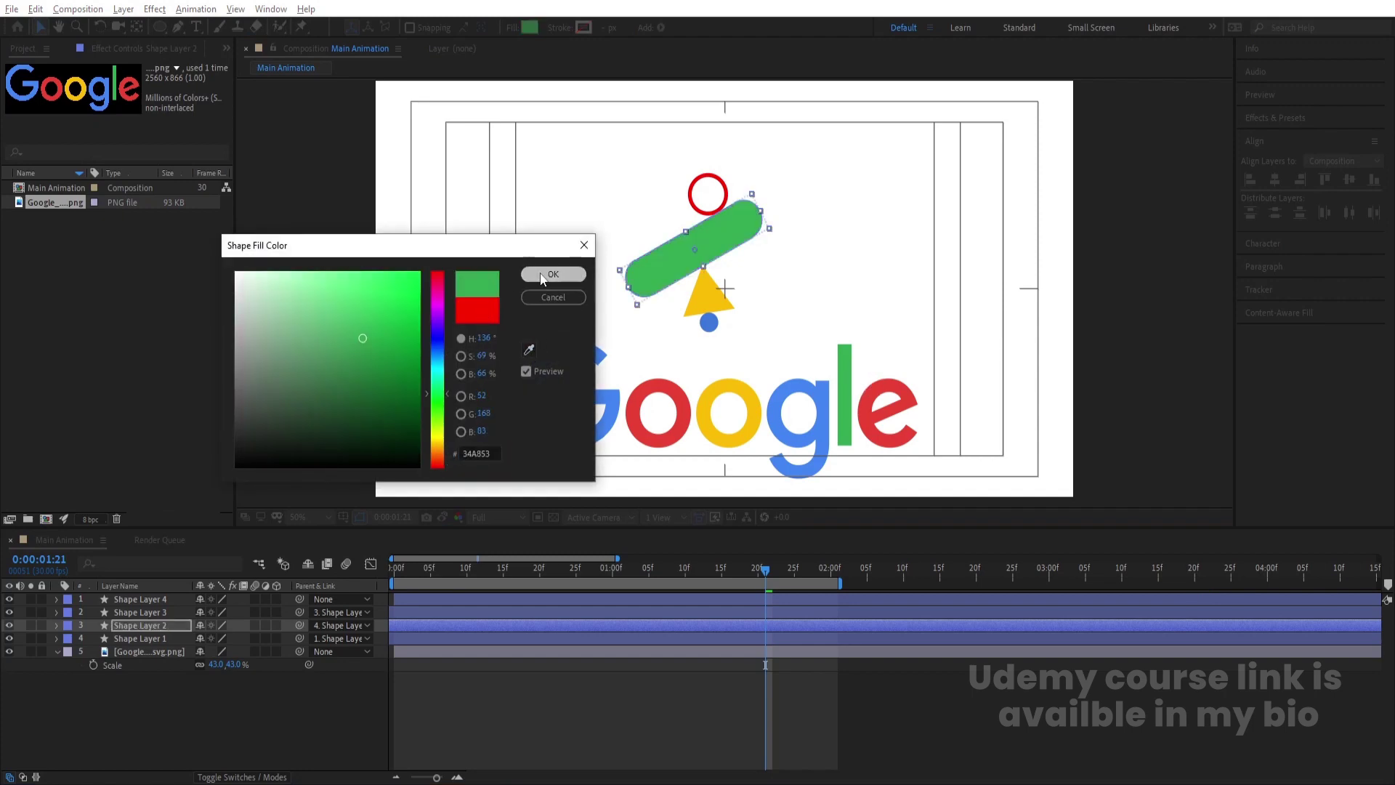
click(553, 274)
Step: Set the ring's stroke, on Shape Layer 3, to the red EA4335 sampled from the logo's first o
click(709, 181)
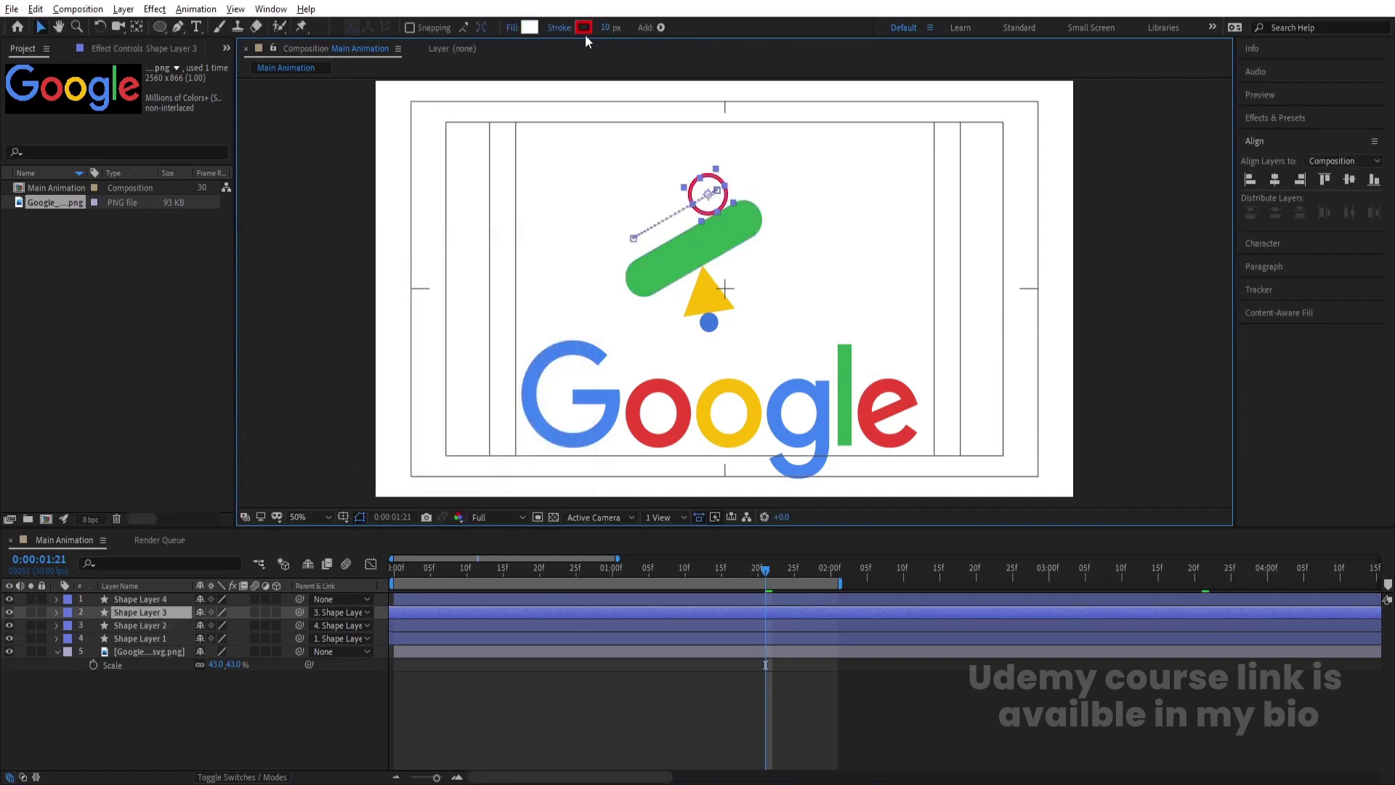
click(584, 28)
click(530, 349)
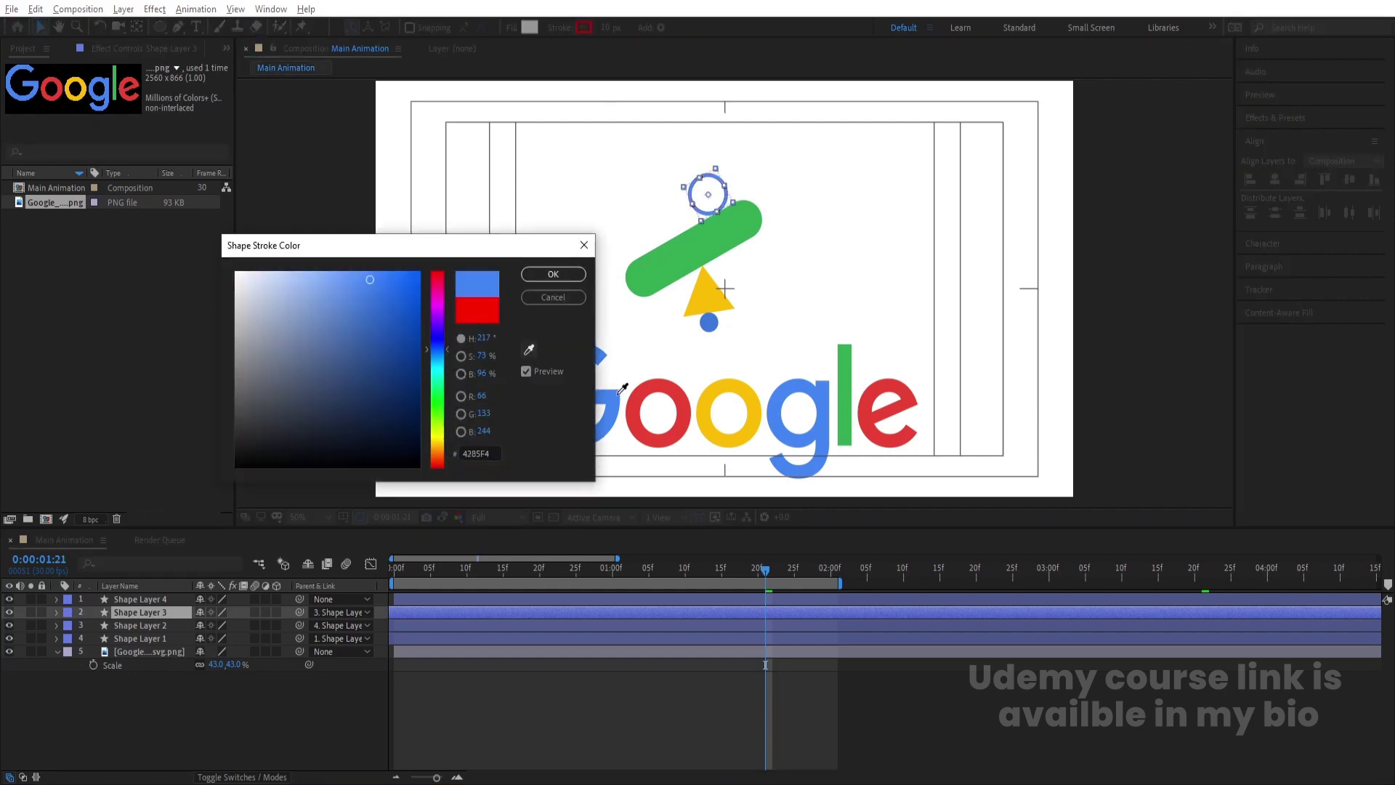
click(649, 385)
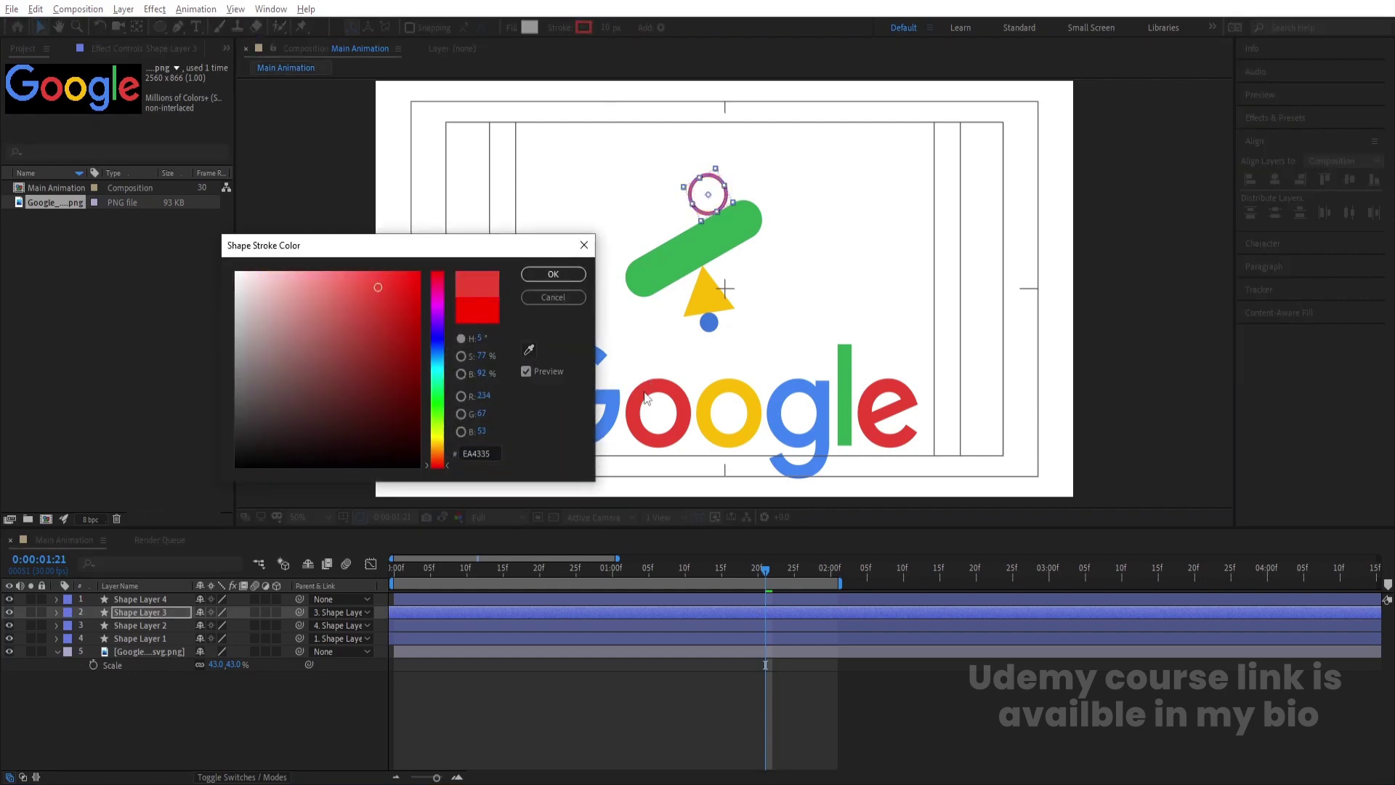
click(553, 274)
Step: Hide the Google logo layer, preview the recoloured loop, and return to the first frame
click(116, 647)
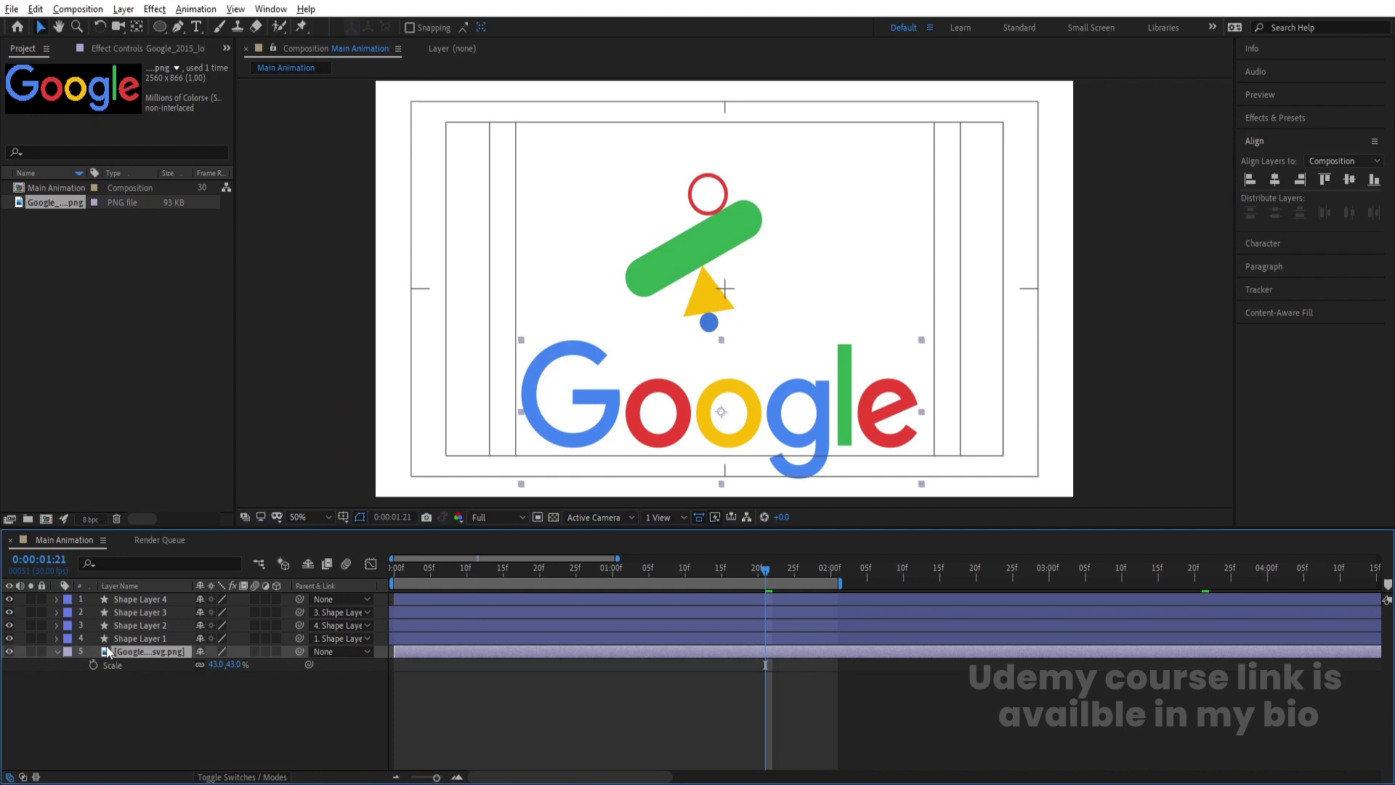
click(8, 652)
key(space)
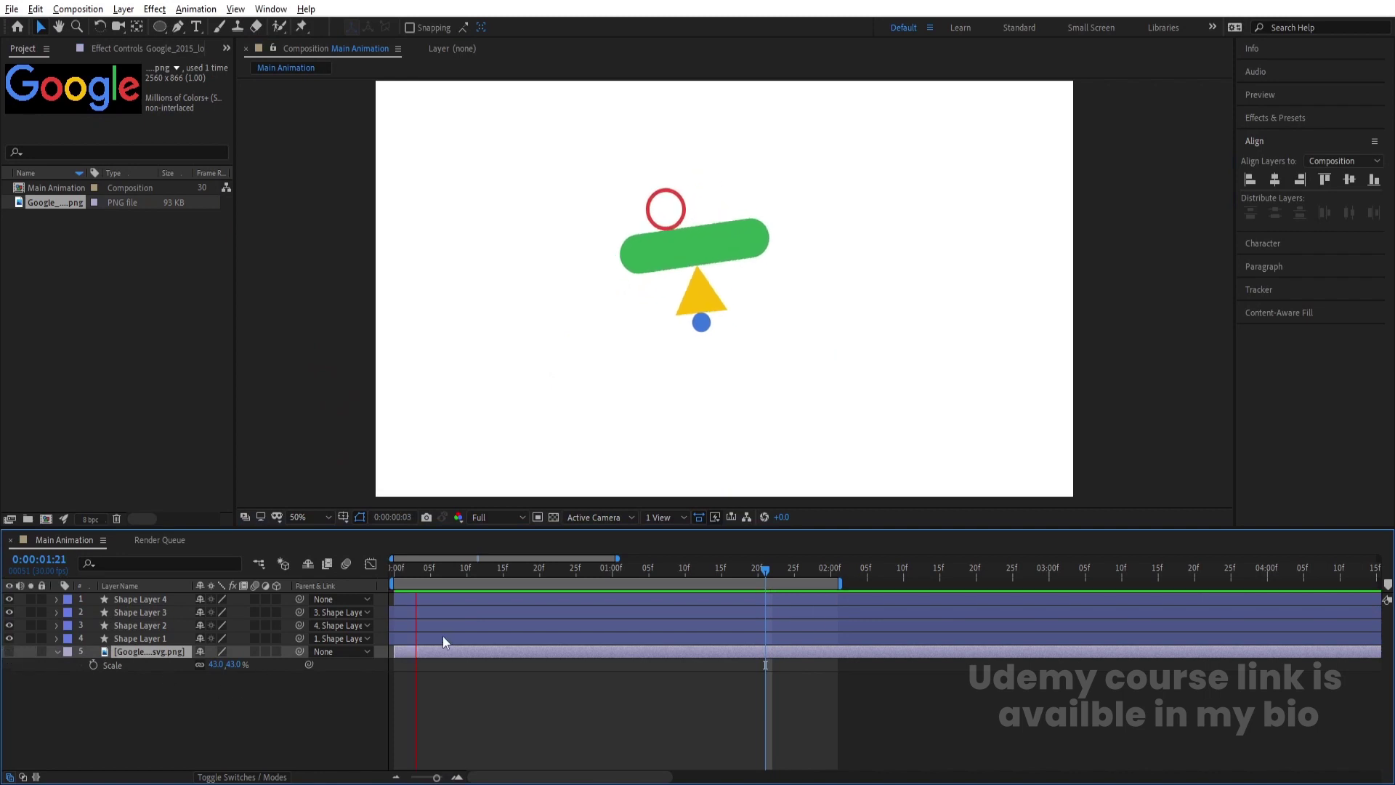
key(space)
key(Home)
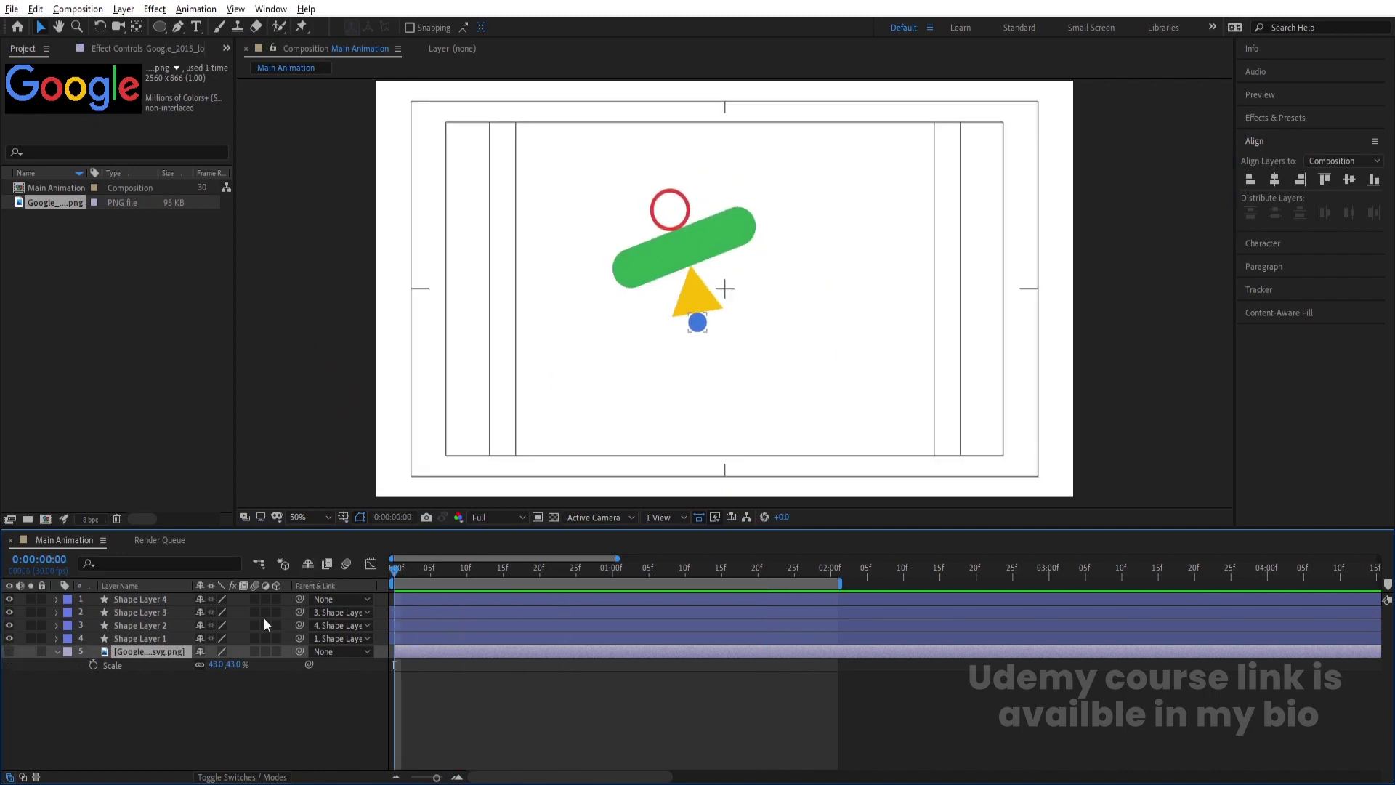
Step: Pre-compose the four shape layers into a composition named animation and preview it
click(164, 711)
click(138, 639)
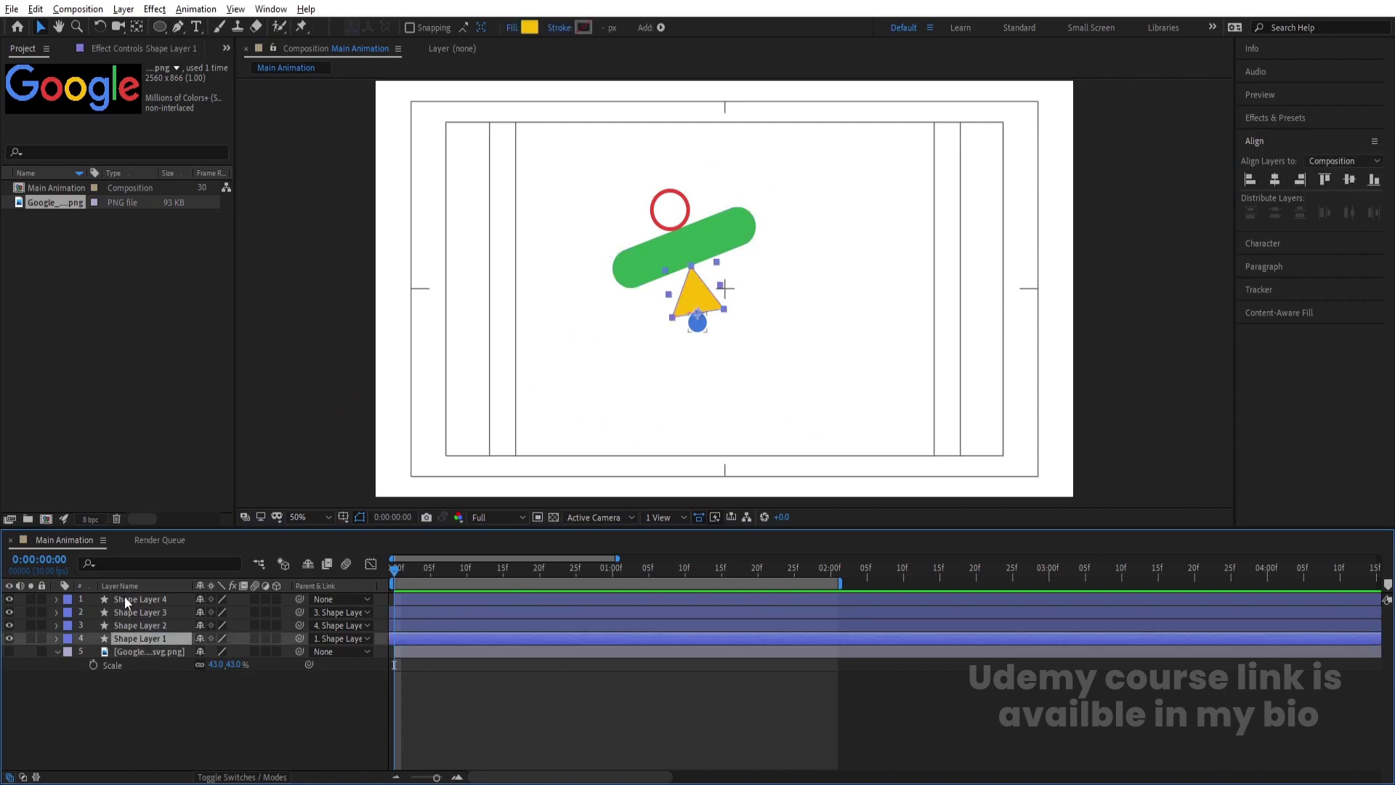
shift+click(124, 599)
key(ctrl+shift+c)
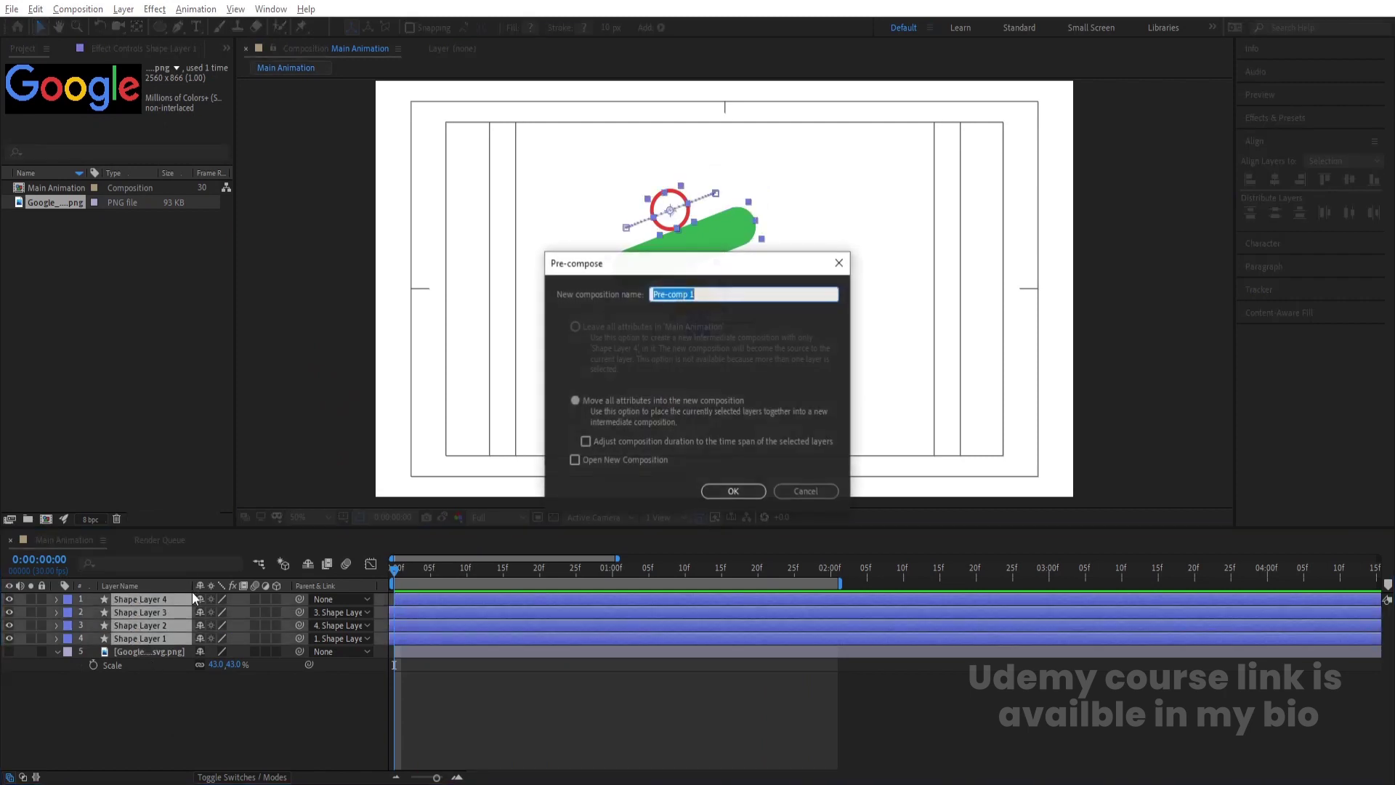
text(animation)
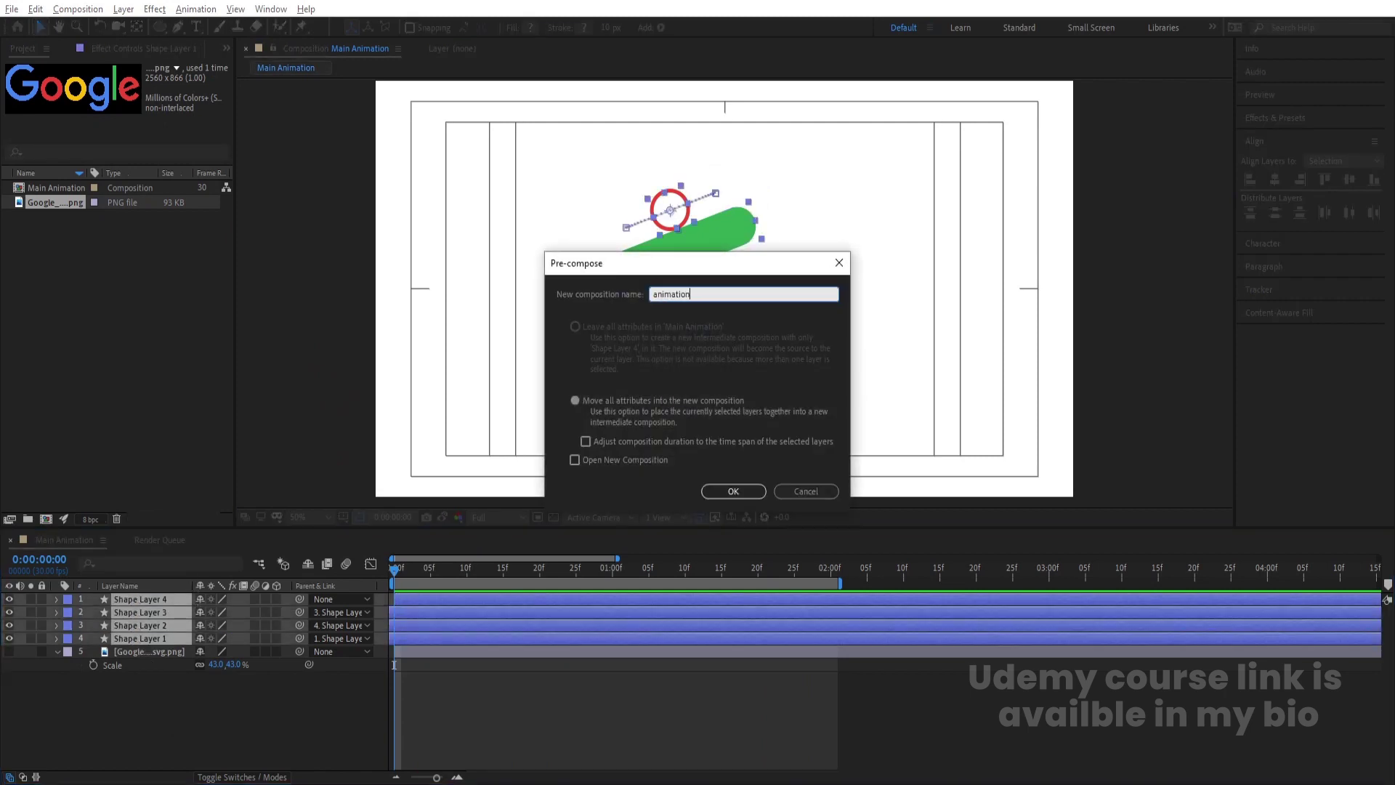
key(Return)
key(space)
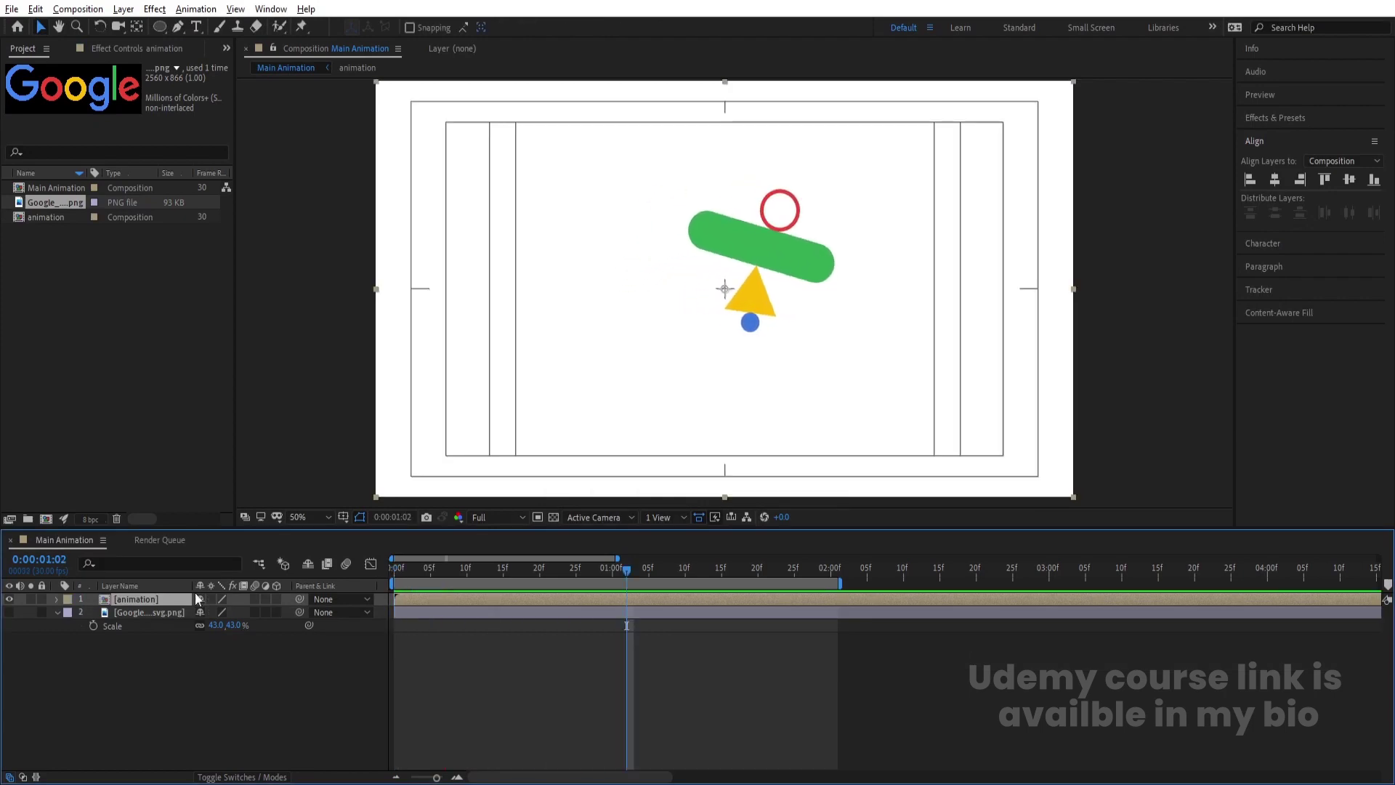
Step: Duplicate the animation layer and flip the copy vertically with a vertical scale of -100%
key(ctrl+d)
key(s)
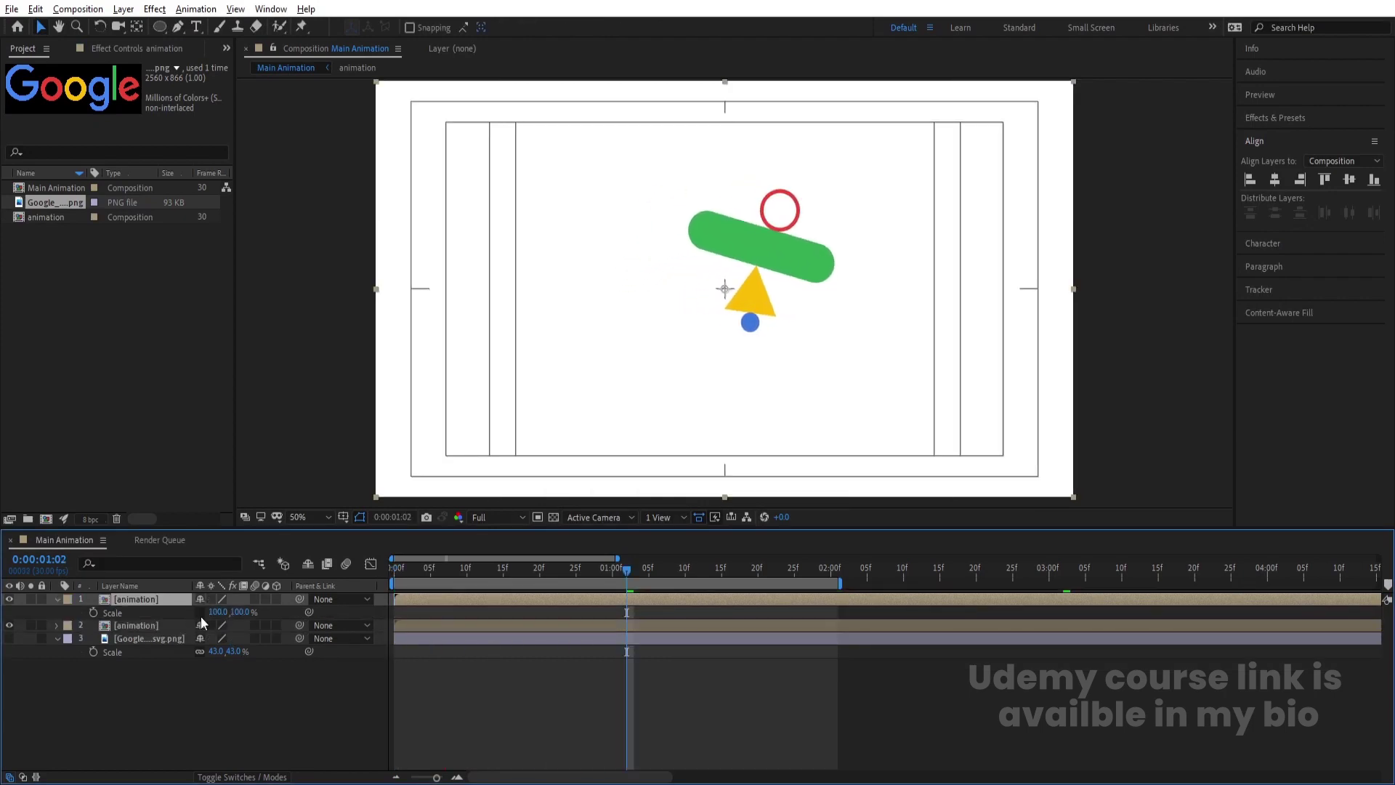
click(232, 615)
text(-100)
key(Return)
Step: Move the flipped copy down to a Y position of about 760 so it mirrors the stack from below
key(p)
click(227, 612)
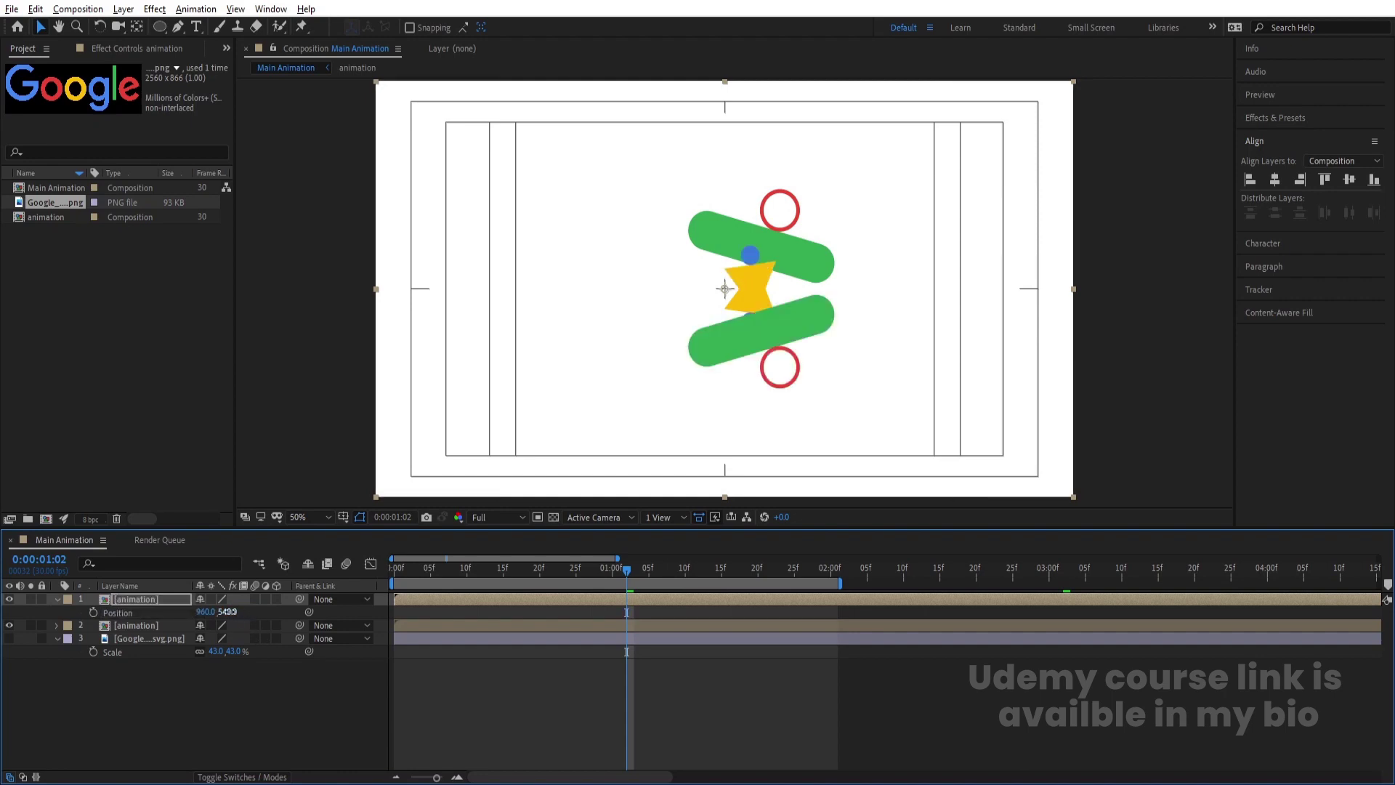
text(750)
key(Return)
drag(347, 648, 359, 651)
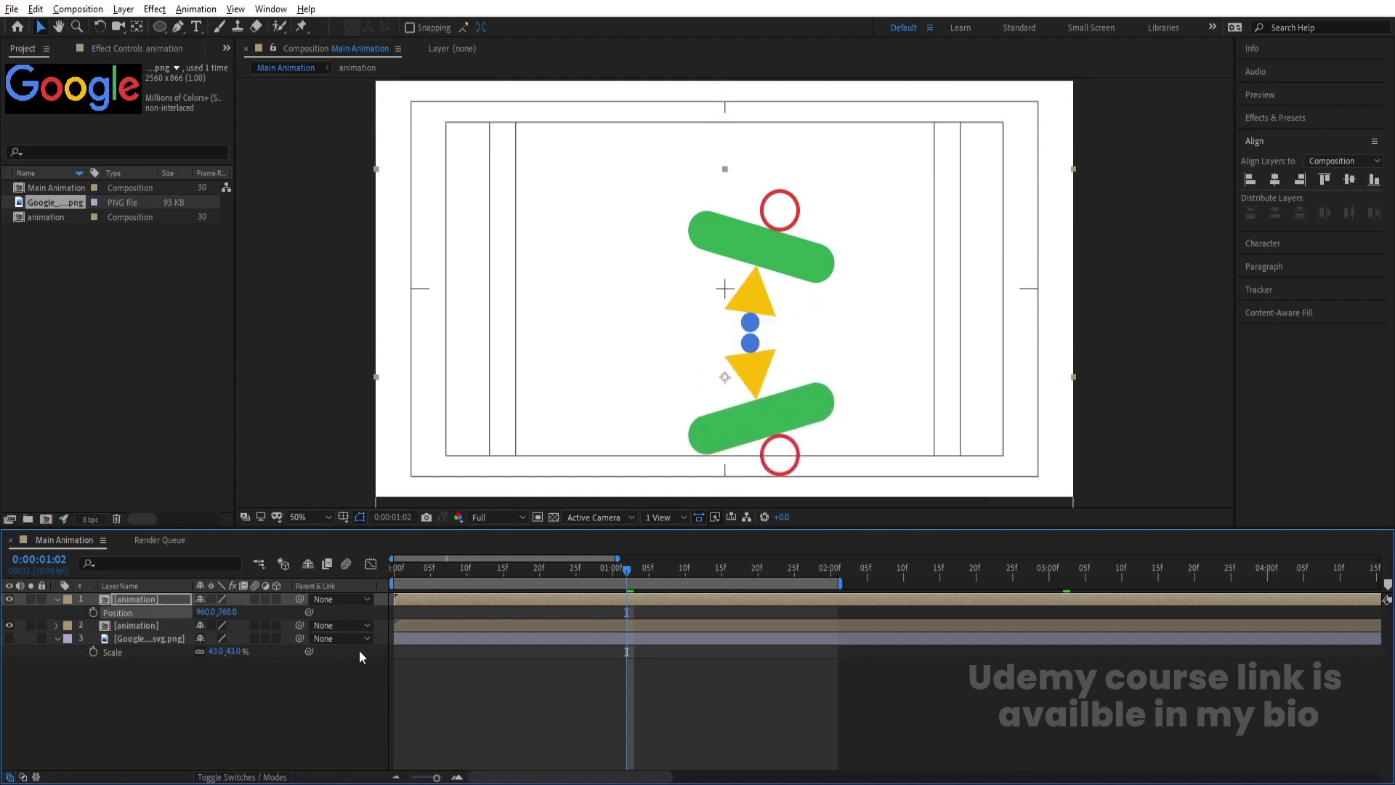
Step: Lower the flipped copy's opacity to 20% for a faint reflection
key(t)
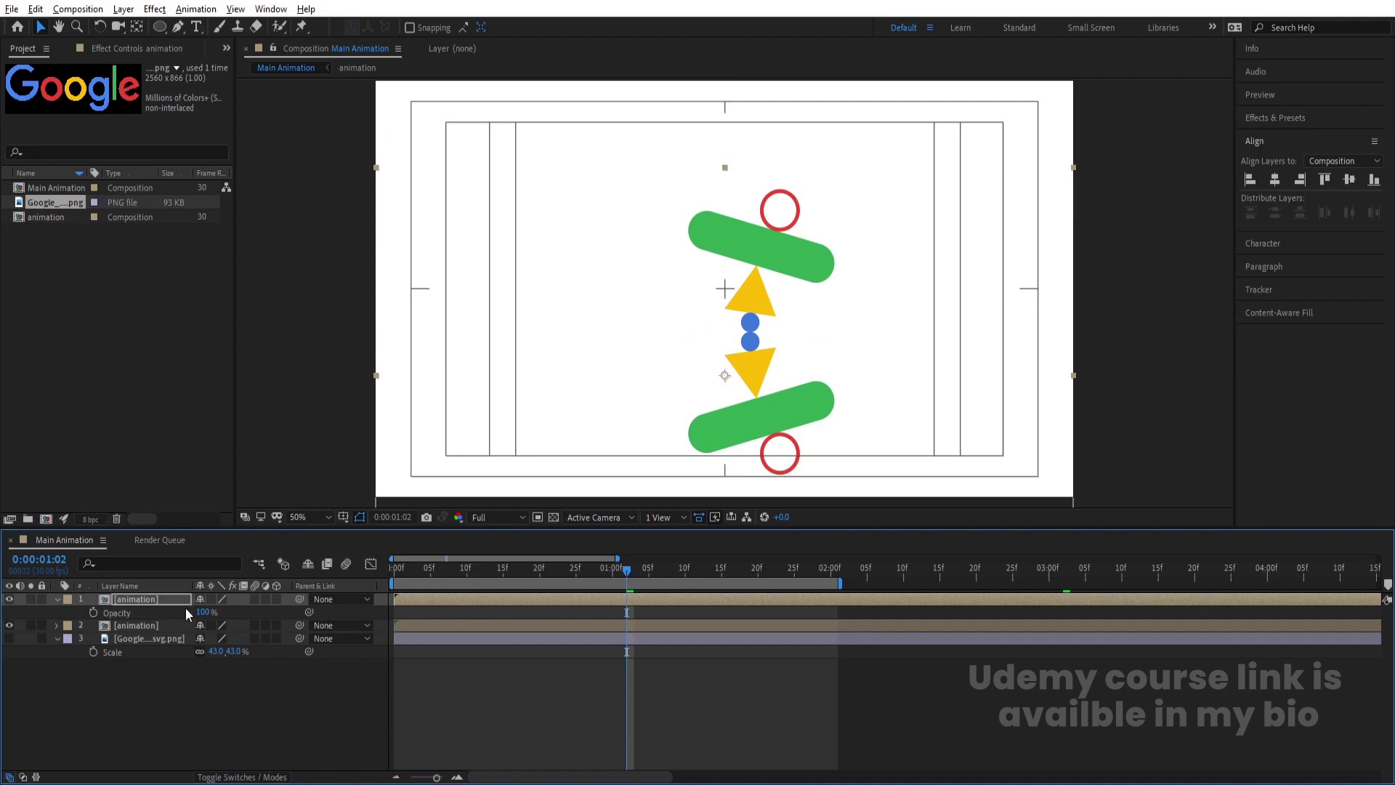
click(203, 613)
key(Return)
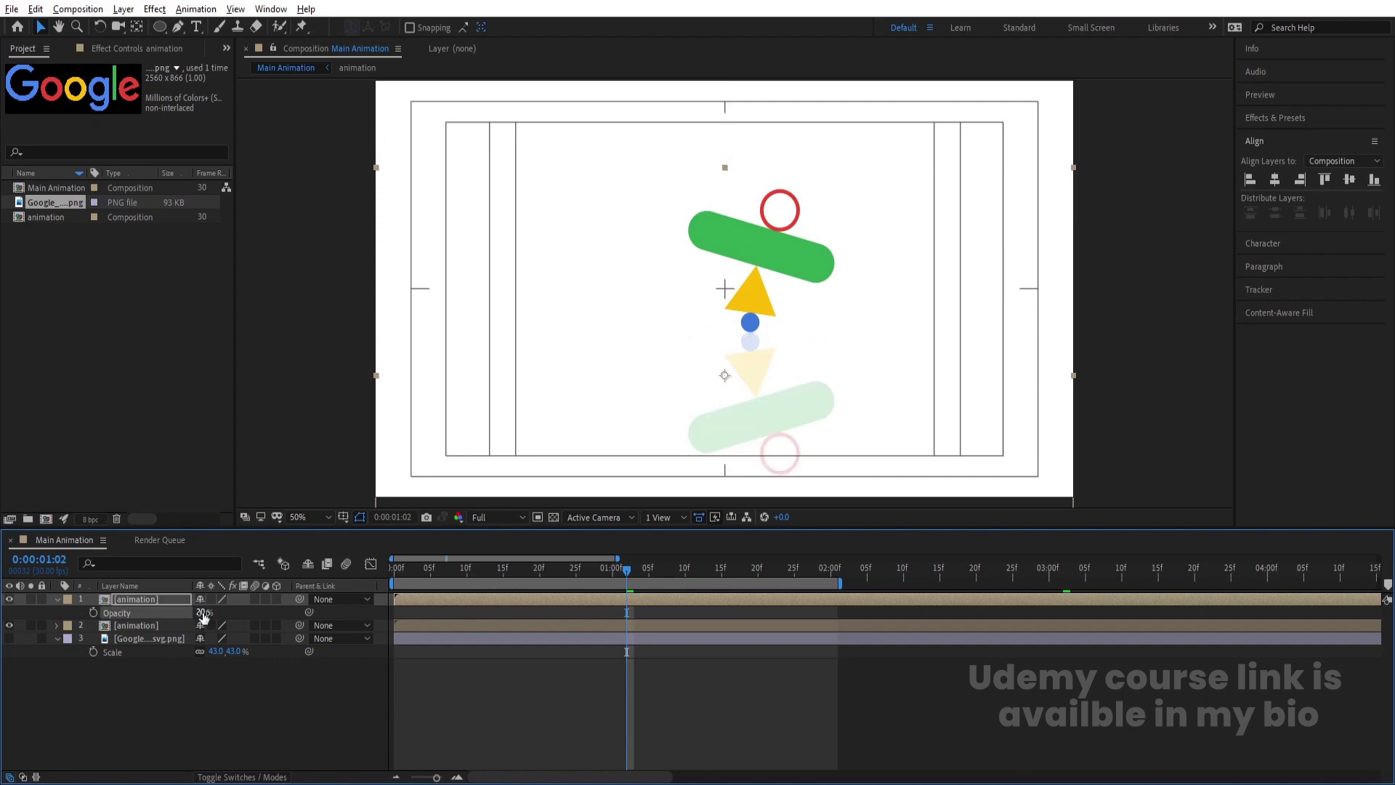
Step: Set the flipped copy's opacity to 40% and draw a rectangular mask across it, ending near the mirrored triangle's lower tip
click(202, 614)
key(Return)
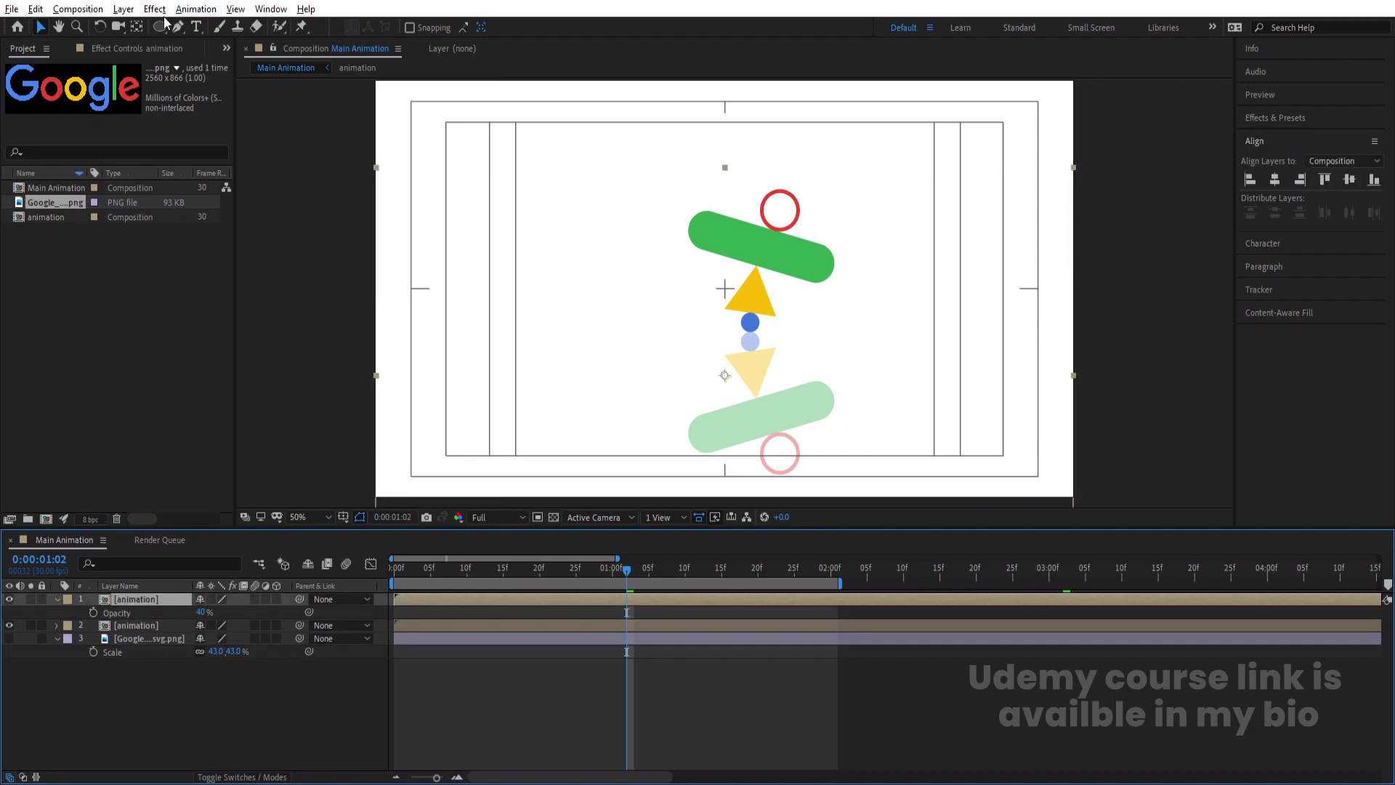
click(159, 48)
click(159, 26)
click(187, 27)
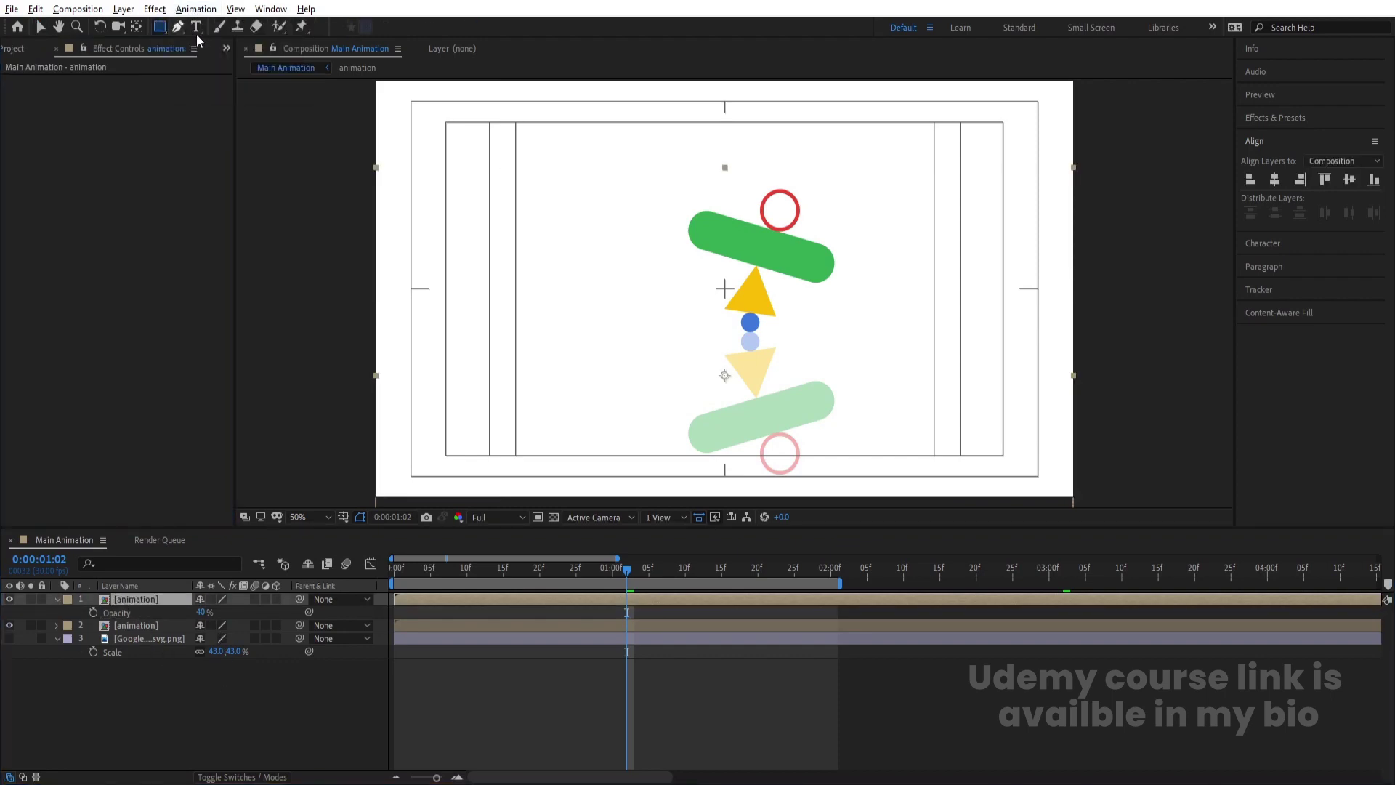
click(19, 49)
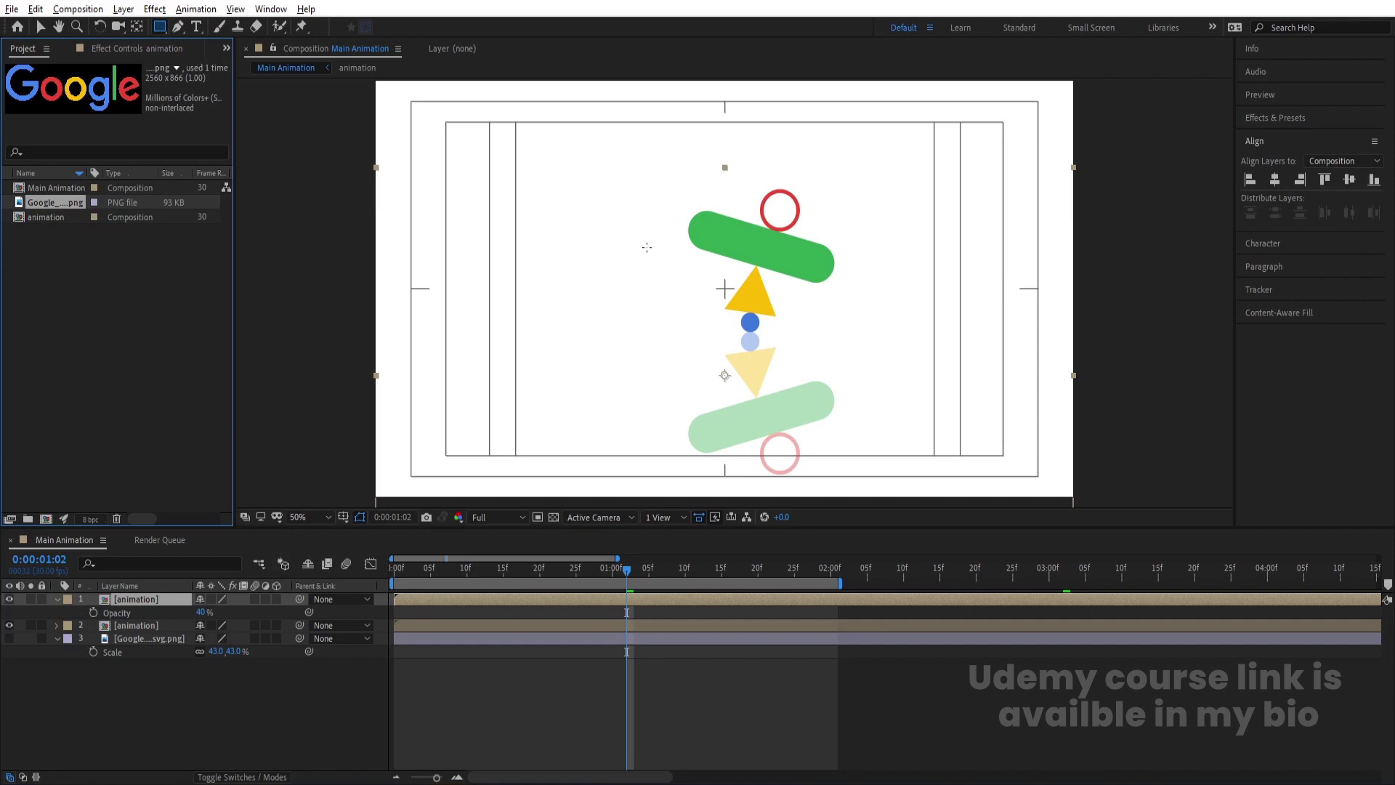
drag(576, 276, 940, 397)
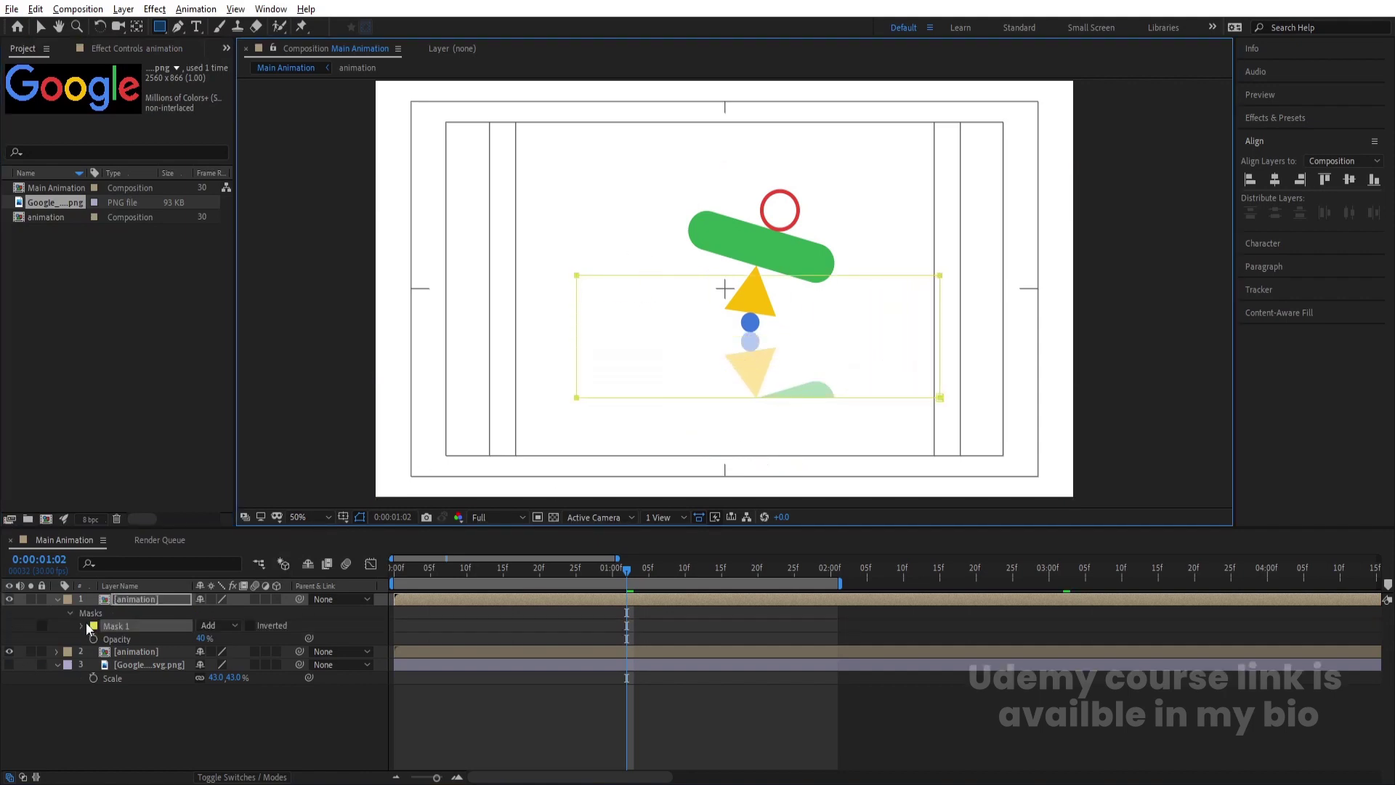
Step: Feather the flipped copy's mask so the reflection fades out softly toward the bottom, and collapse the layer properties
click(81, 626)
drag(226, 651, 359, 639)
click(437, 634)
key(u)
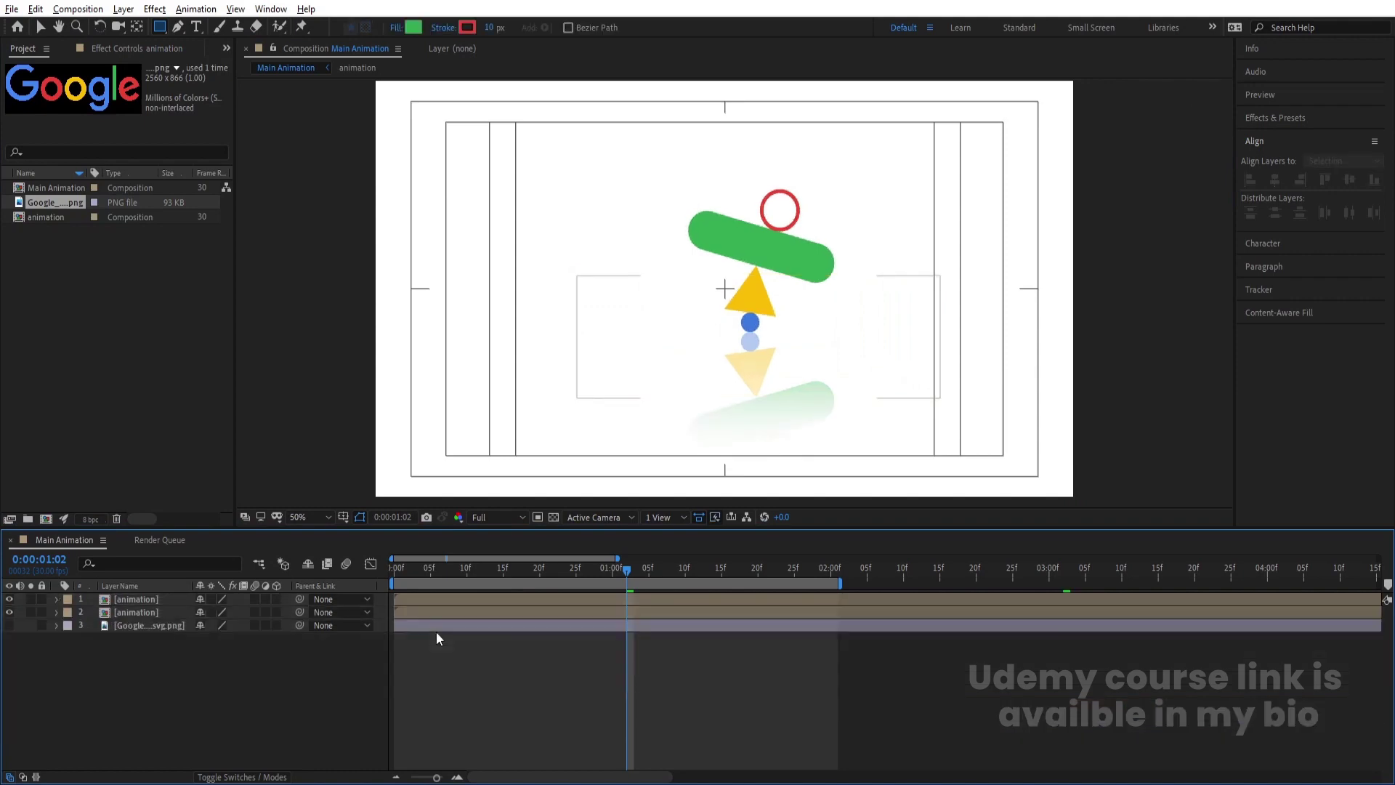
Step: Parent the reflection layer to the original animation layer, and scale the original to 135%
click(173, 601)
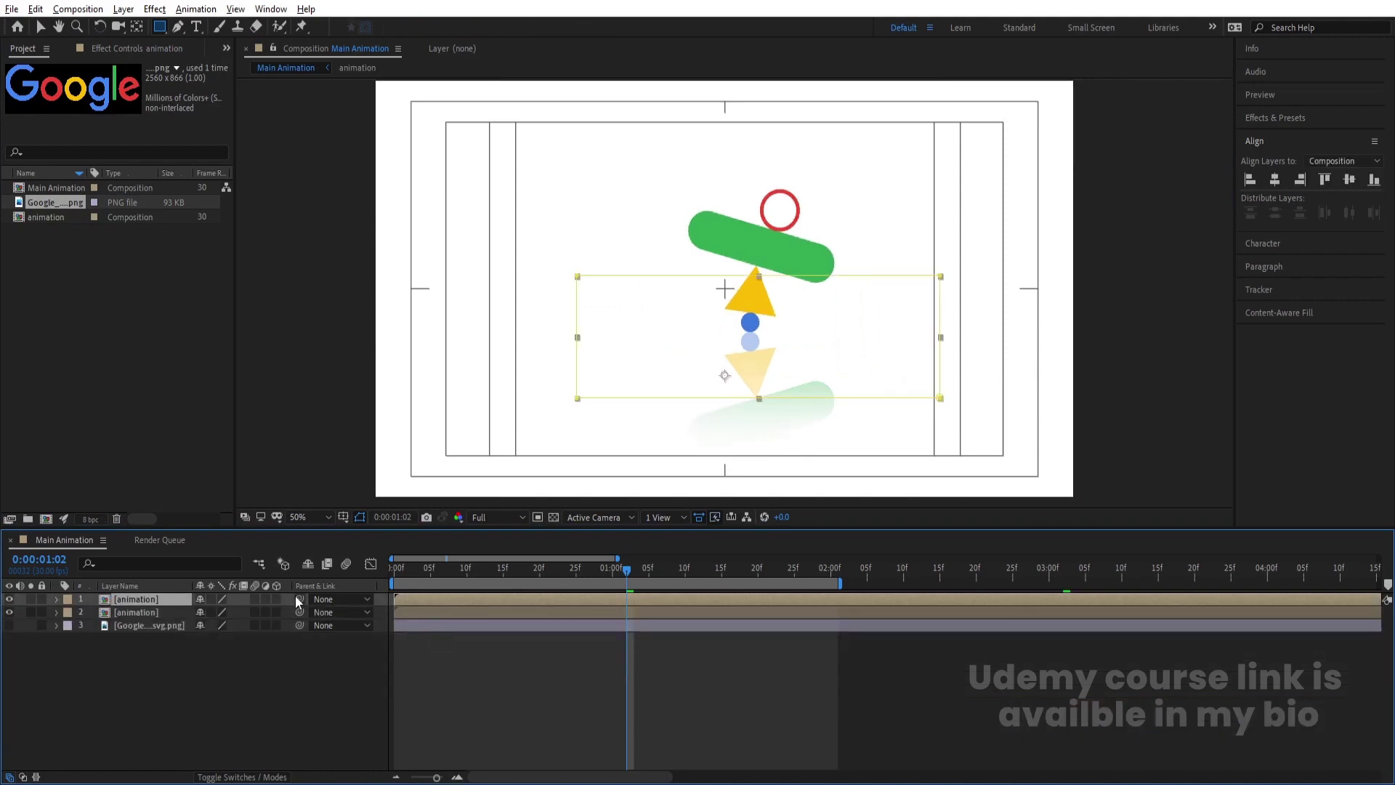
drag(298, 599, 133, 616)
click(133, 616)
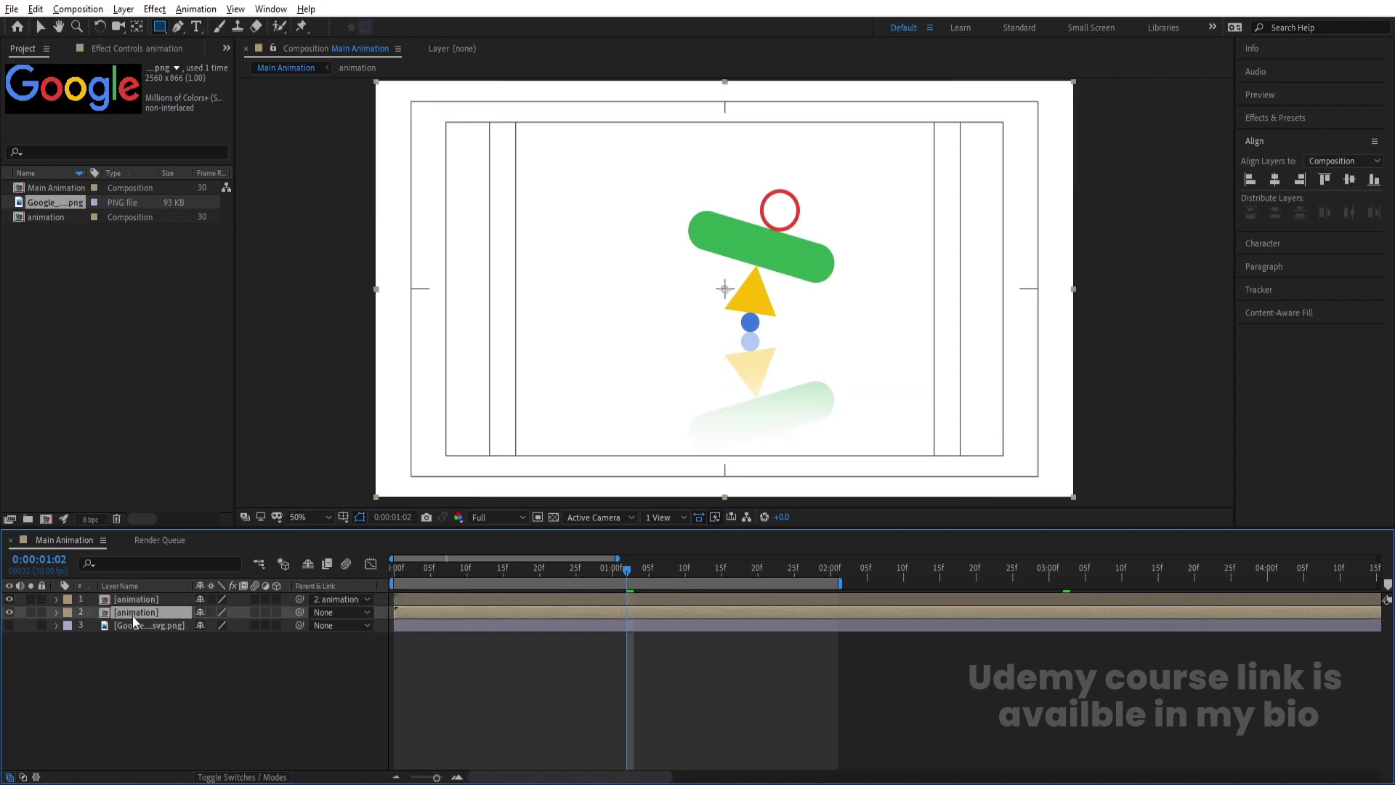
key(s)
drag(217, 625, 242, 629)
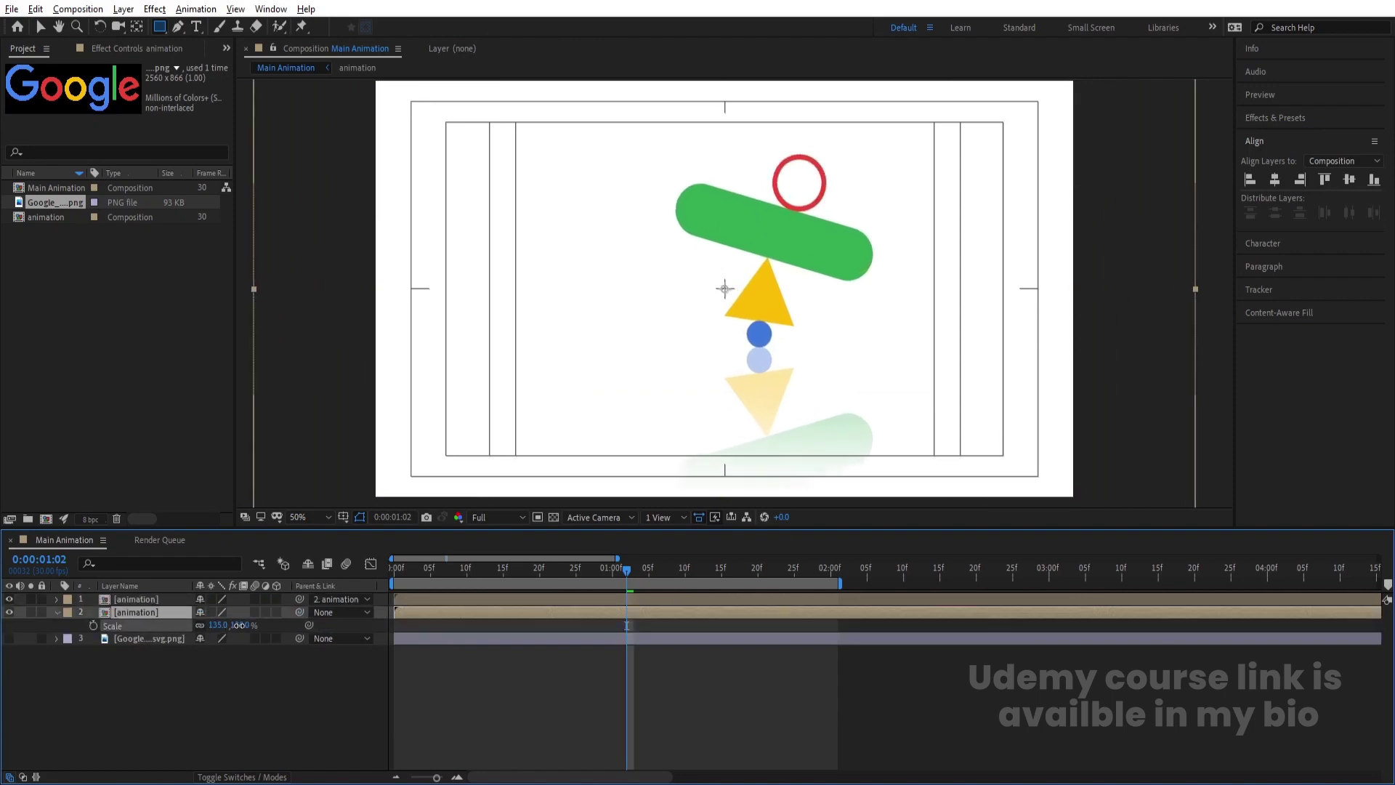
Step: Preview the enlarged balancing shapes together with their faded reflection
key(space)
key(space)
key(v)
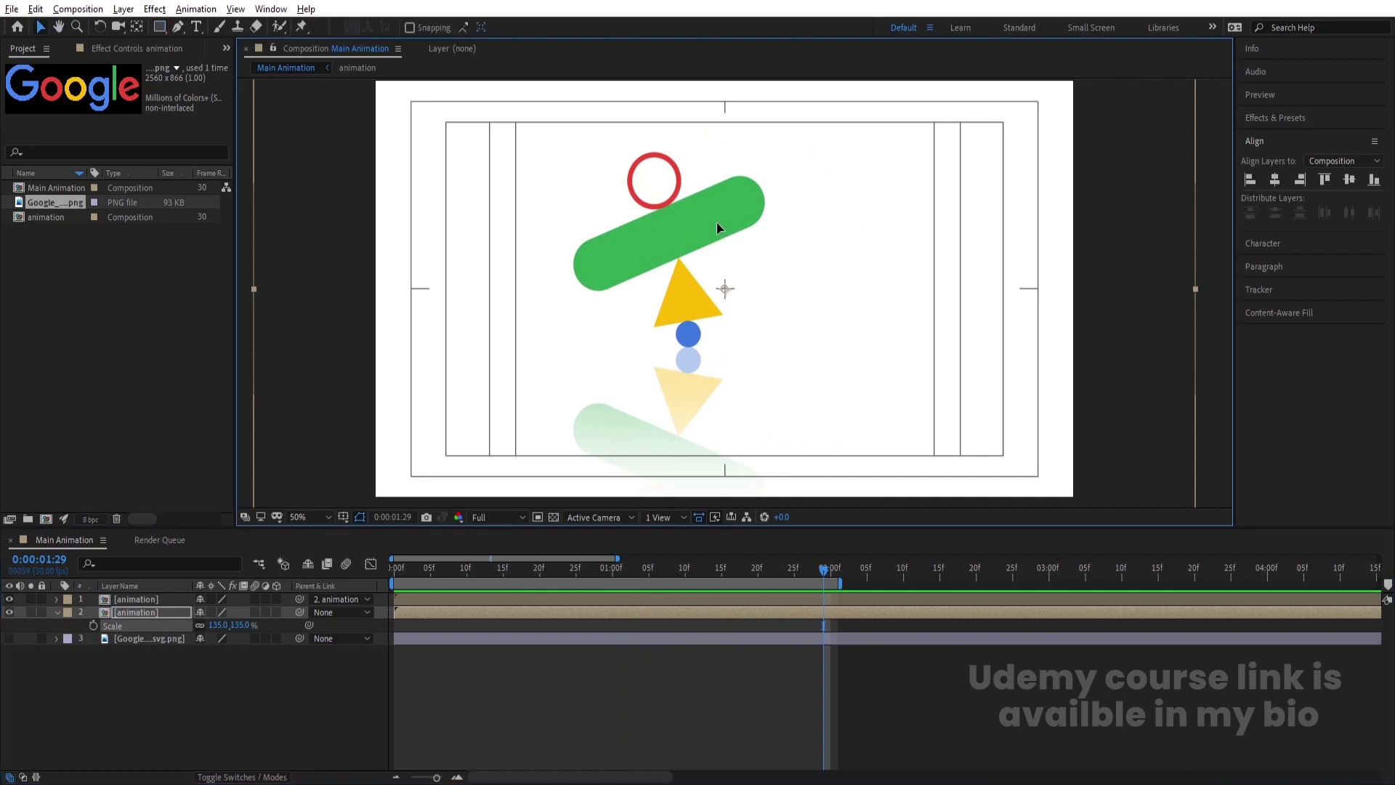
key(space)
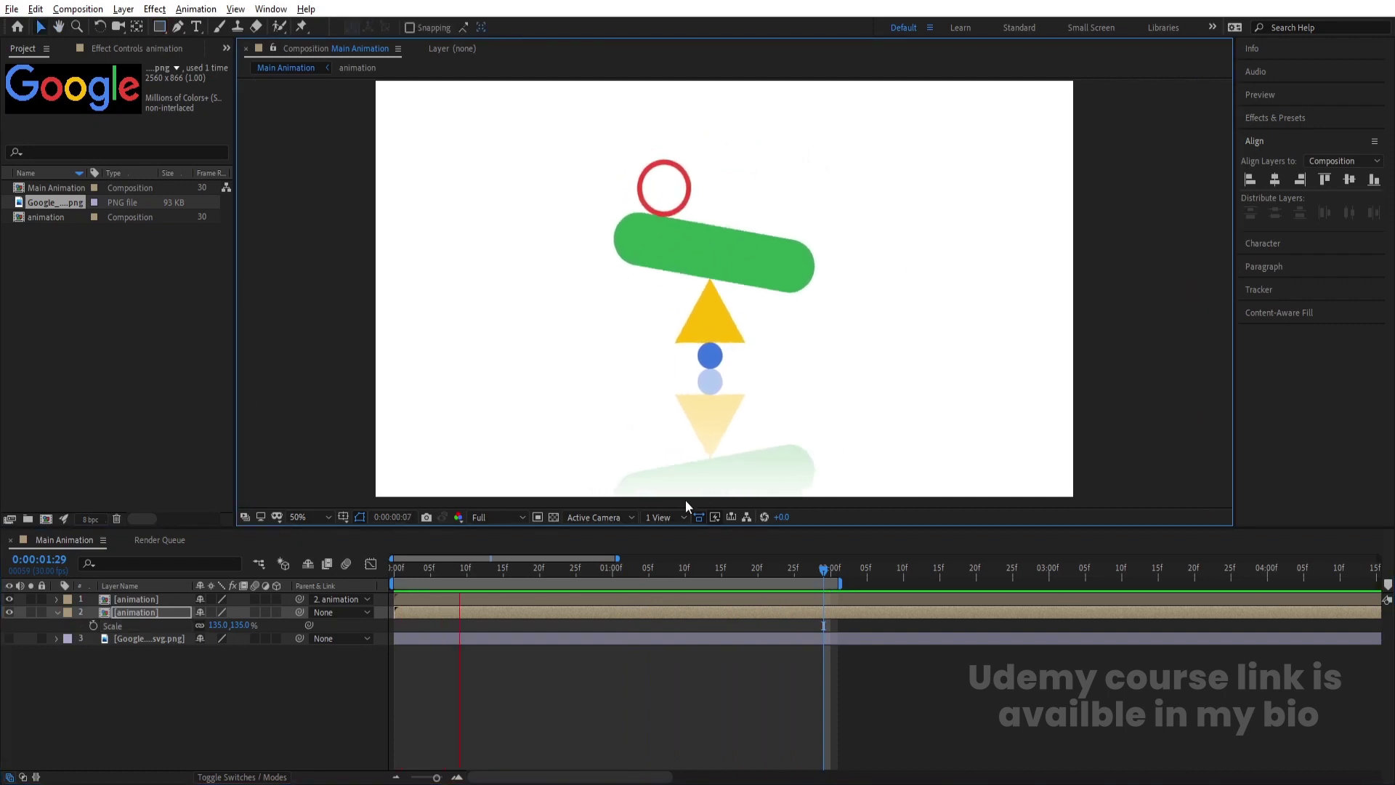